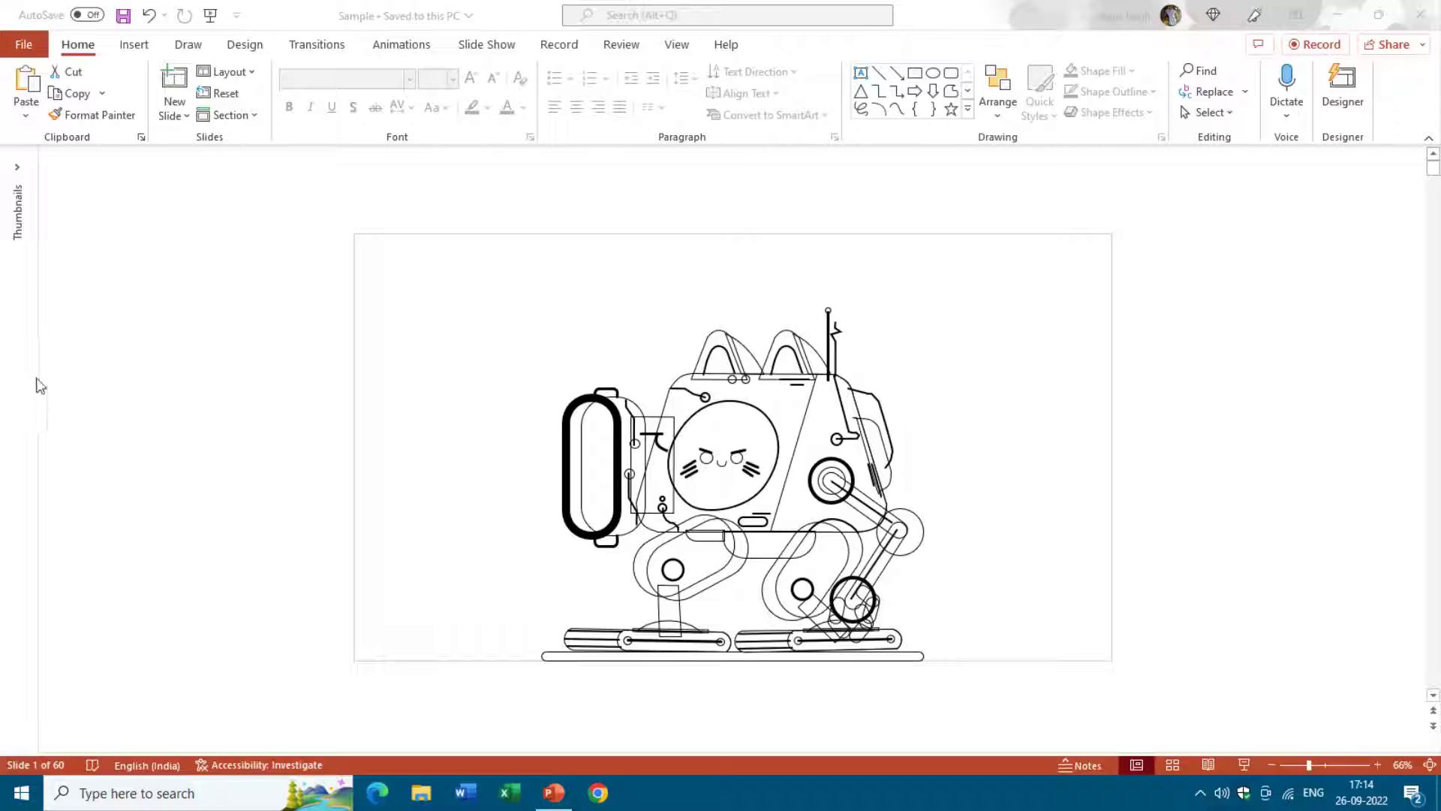
Step: Expand the collapsed slide thumbnails pane and widen it to list slides and section headings
left_click(39, 349)
left_click_drag(39, 349, 172, 350)
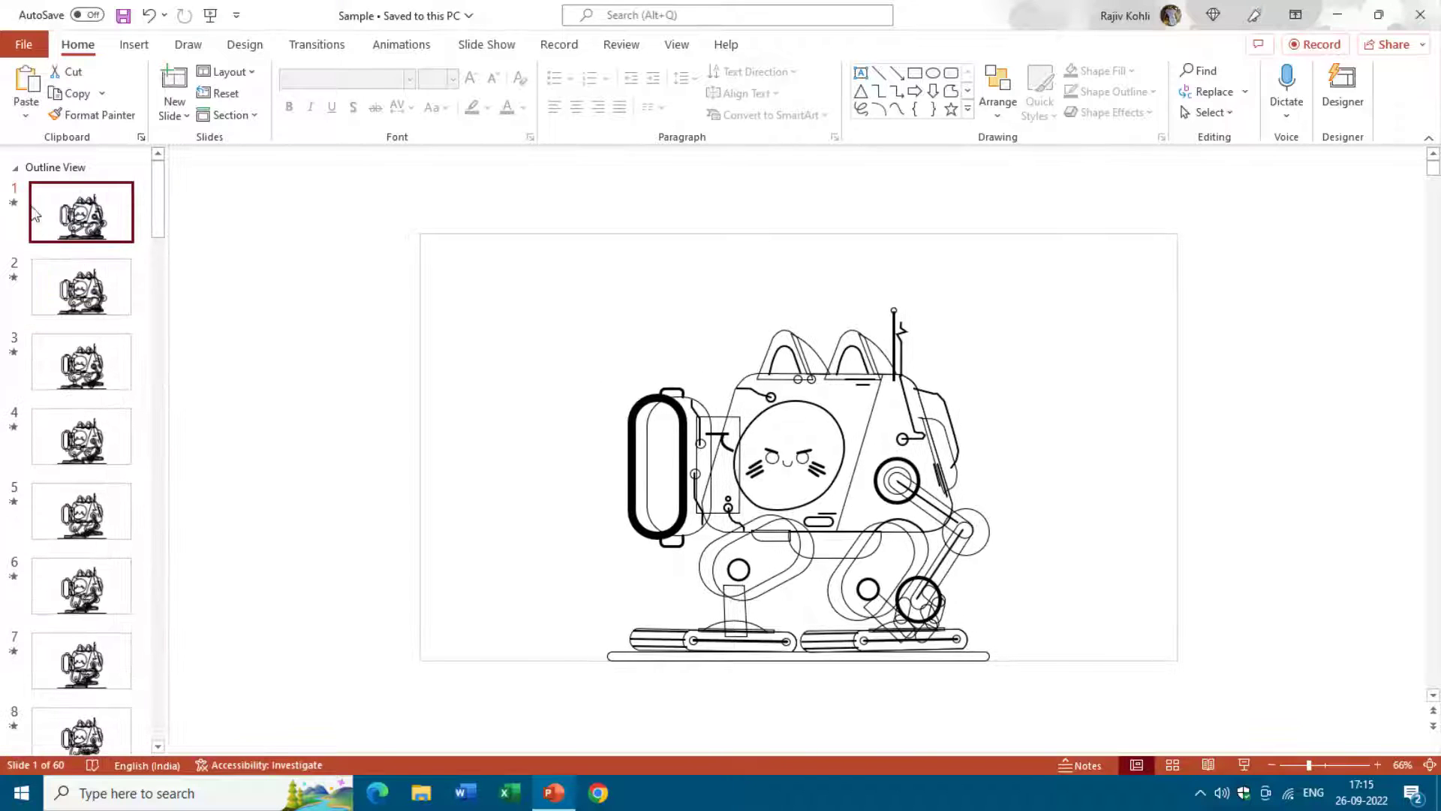
mouse_move(156, 184)
left_mouse_down()
mouse_move(159, 743)
mouse_move(154, 161)
left_mouse_up()
left_click_drag(165, 194, 225, 539)
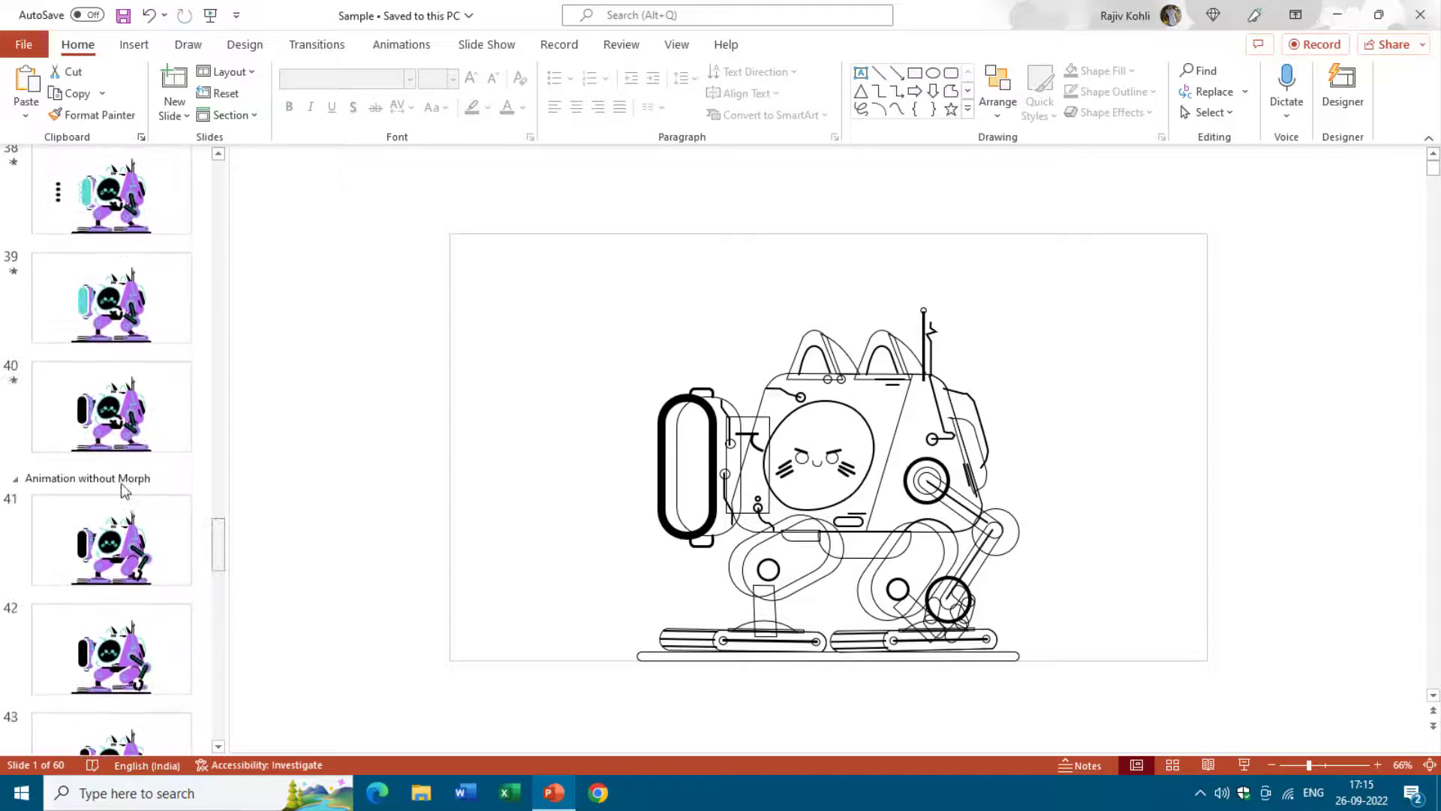
Step: Display slide 41, the first Animation without Morph slide, in the editing pane
left_click(116, 484)
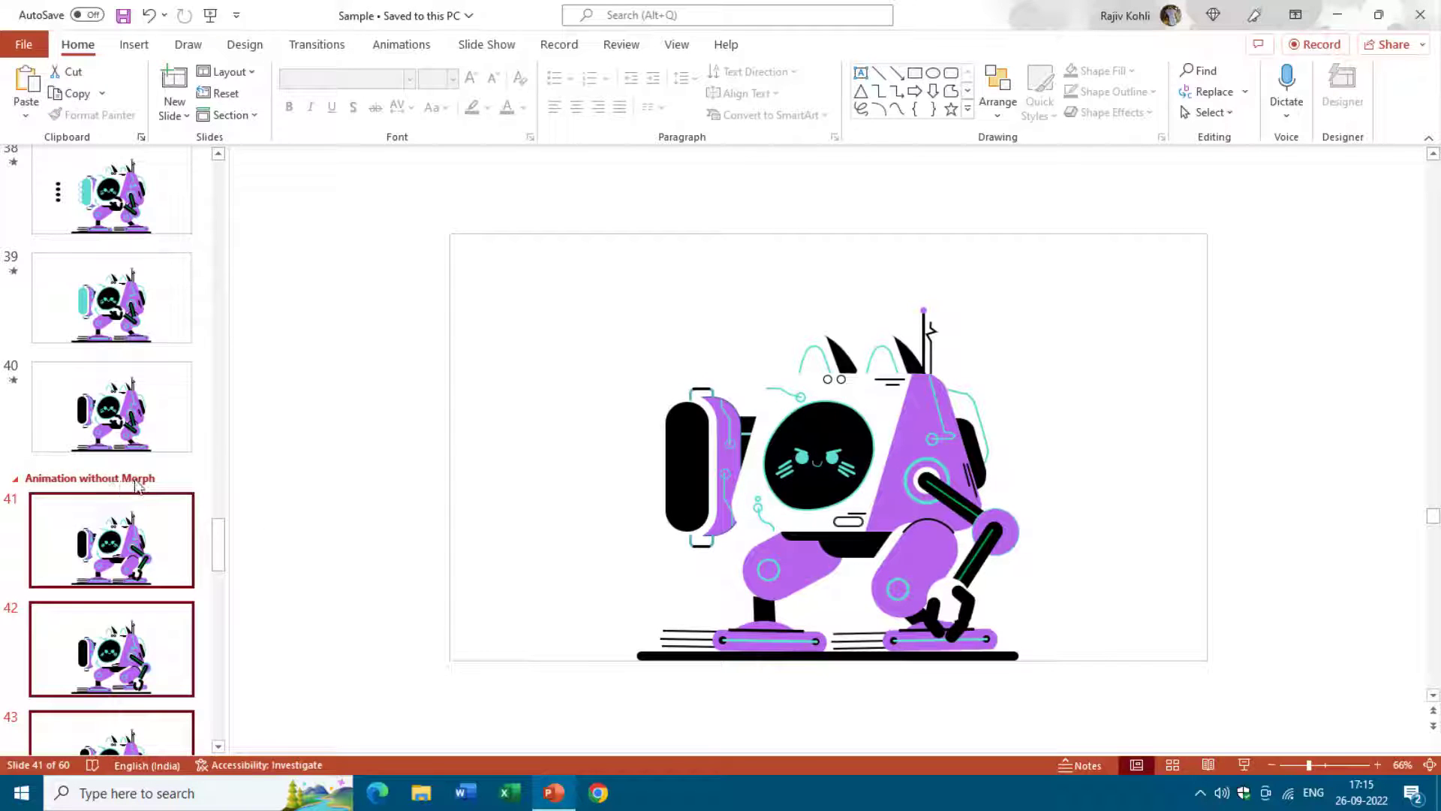
left_click(270, 443)
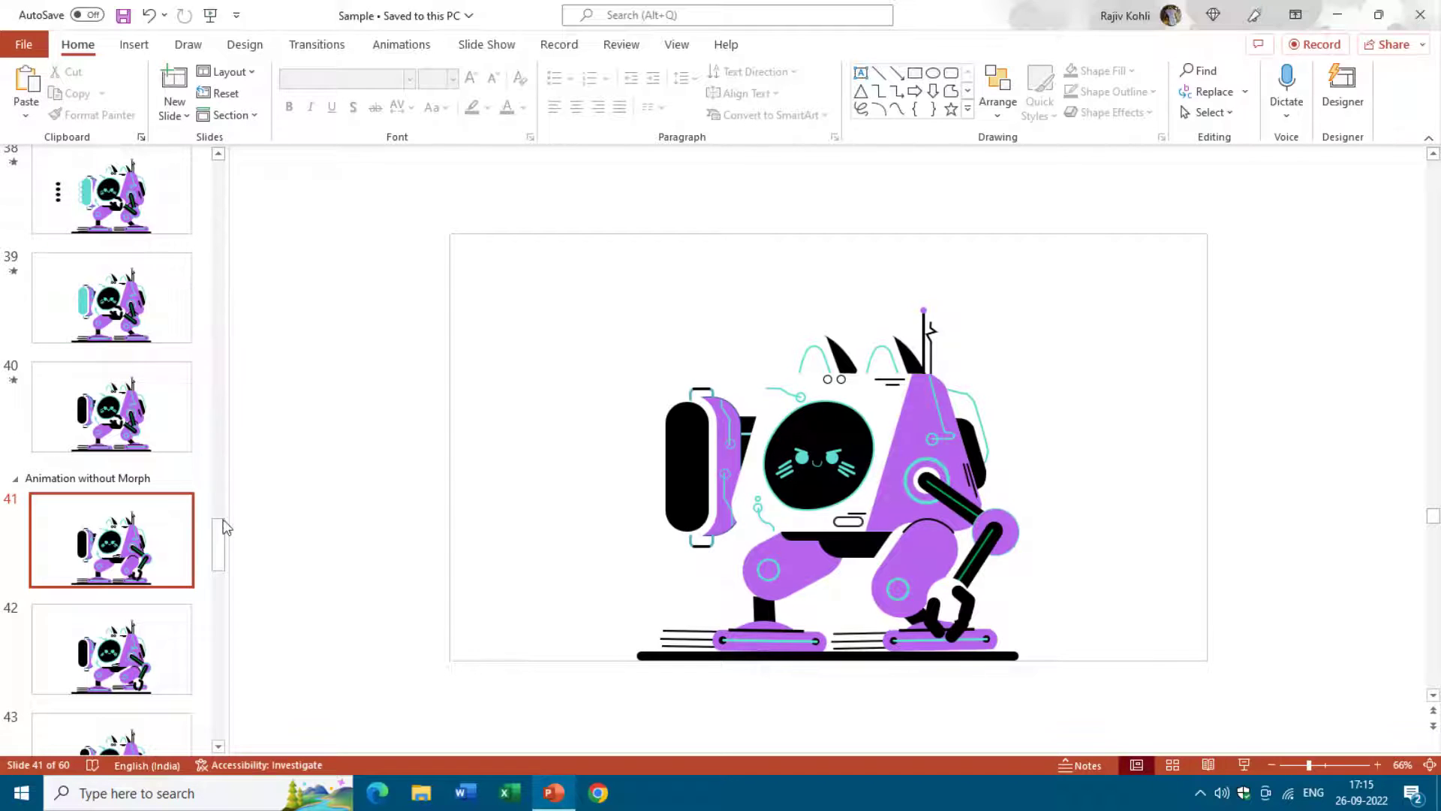
scroll(215, 460, "up", 15)
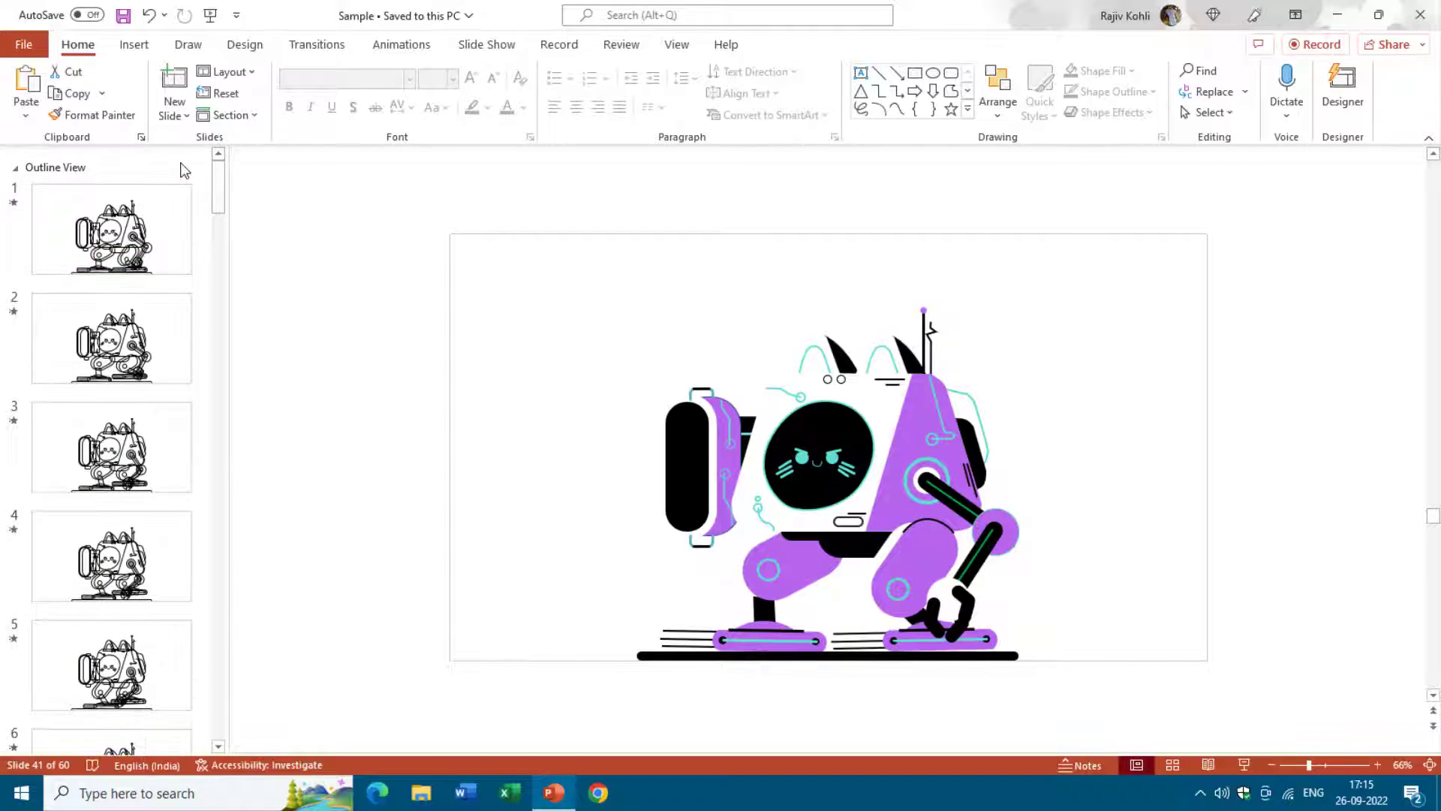
Step: Select the Outline View section with slide 1 shown, then shrink and enlarge the thumbnails
left_click(180, 165)
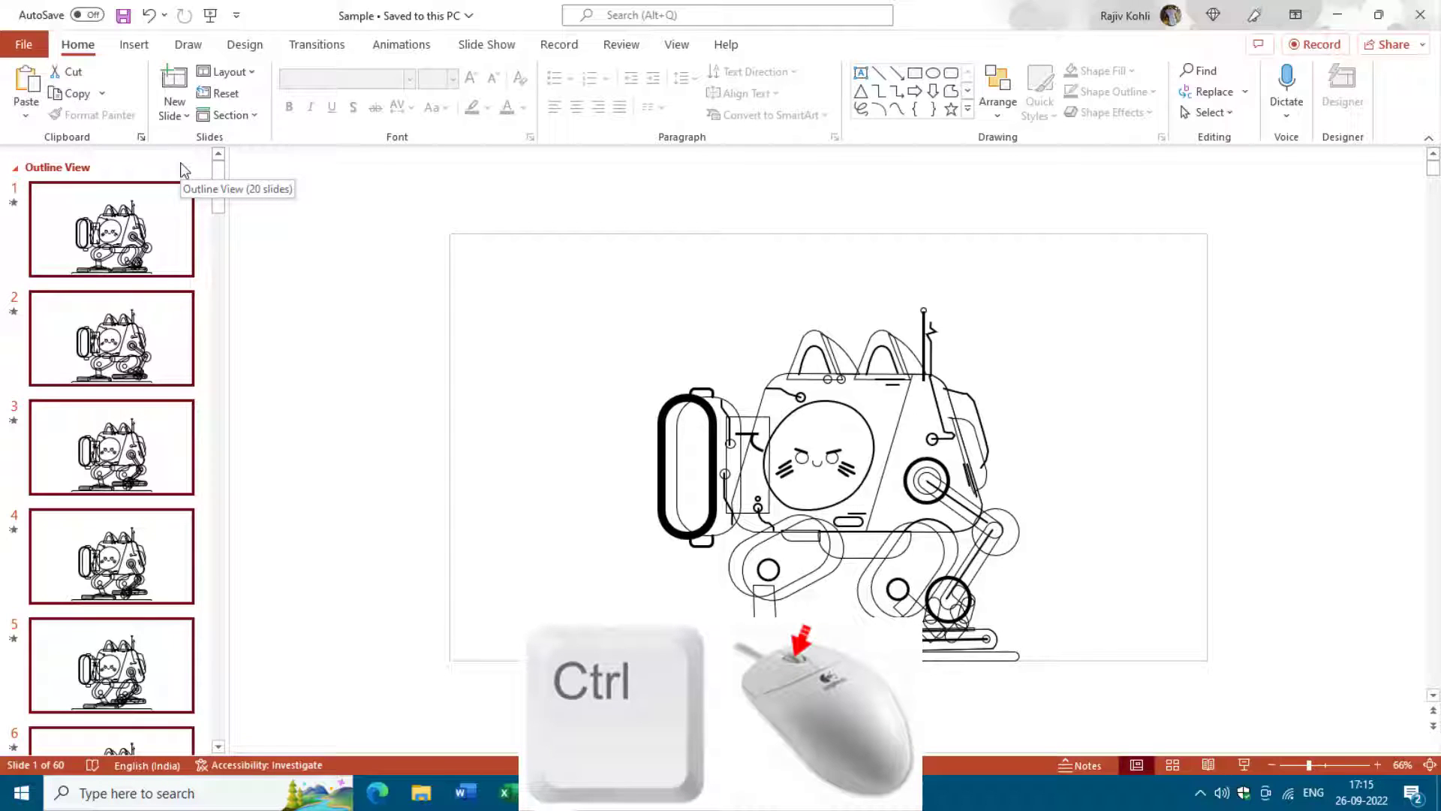
scroll(180, 162, "down", 4)
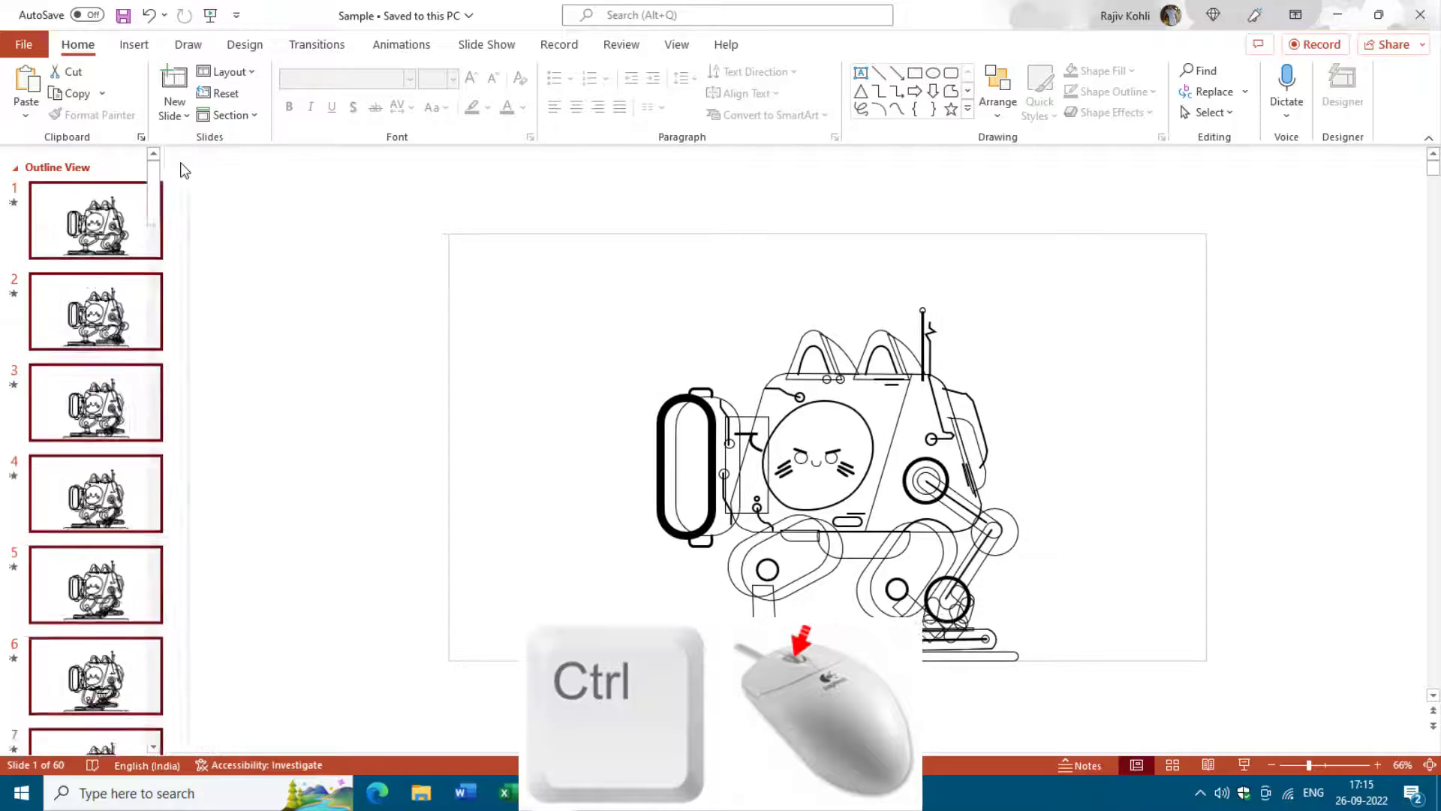
scroll(81, 191, "down", 5)
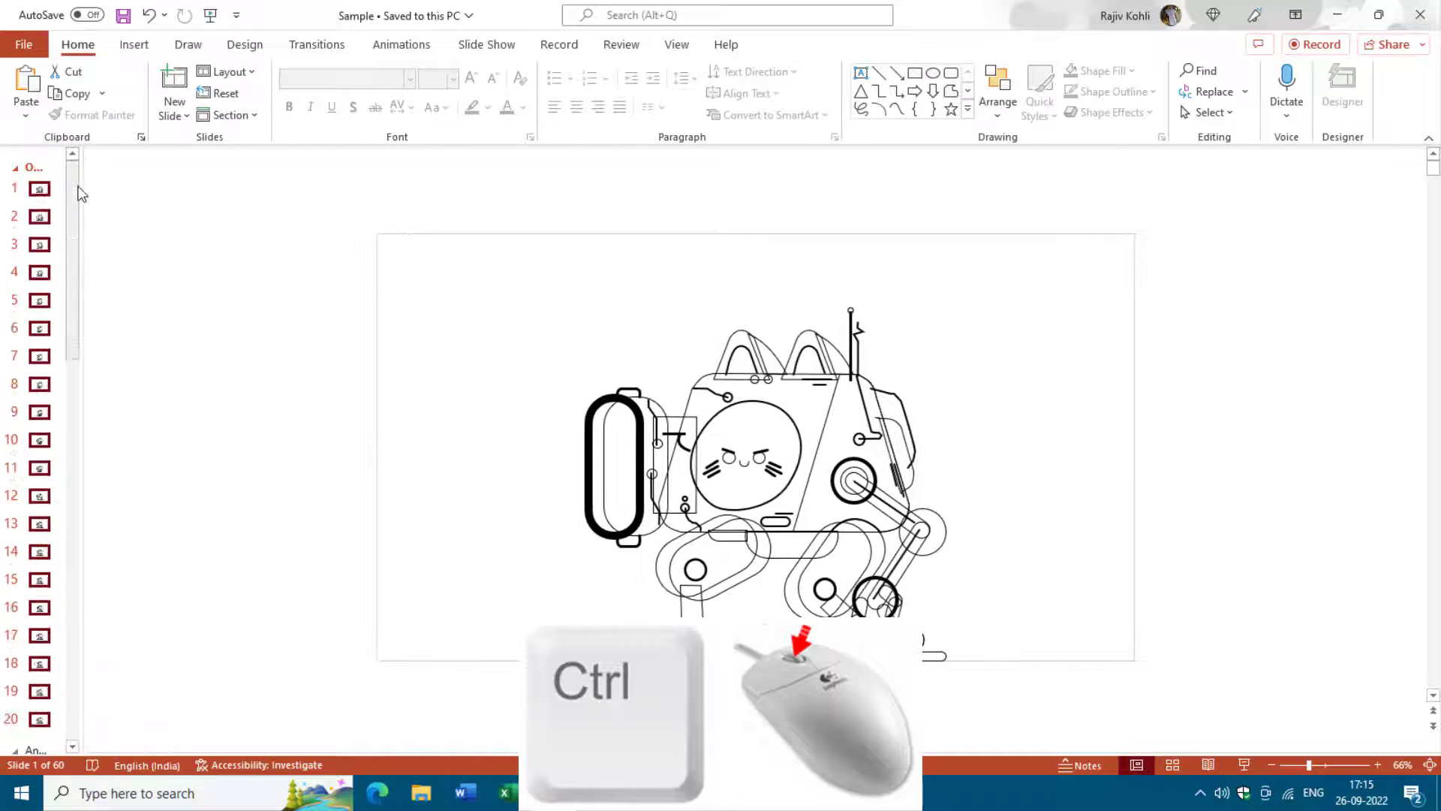
scroll(40, 199, "up", 5)
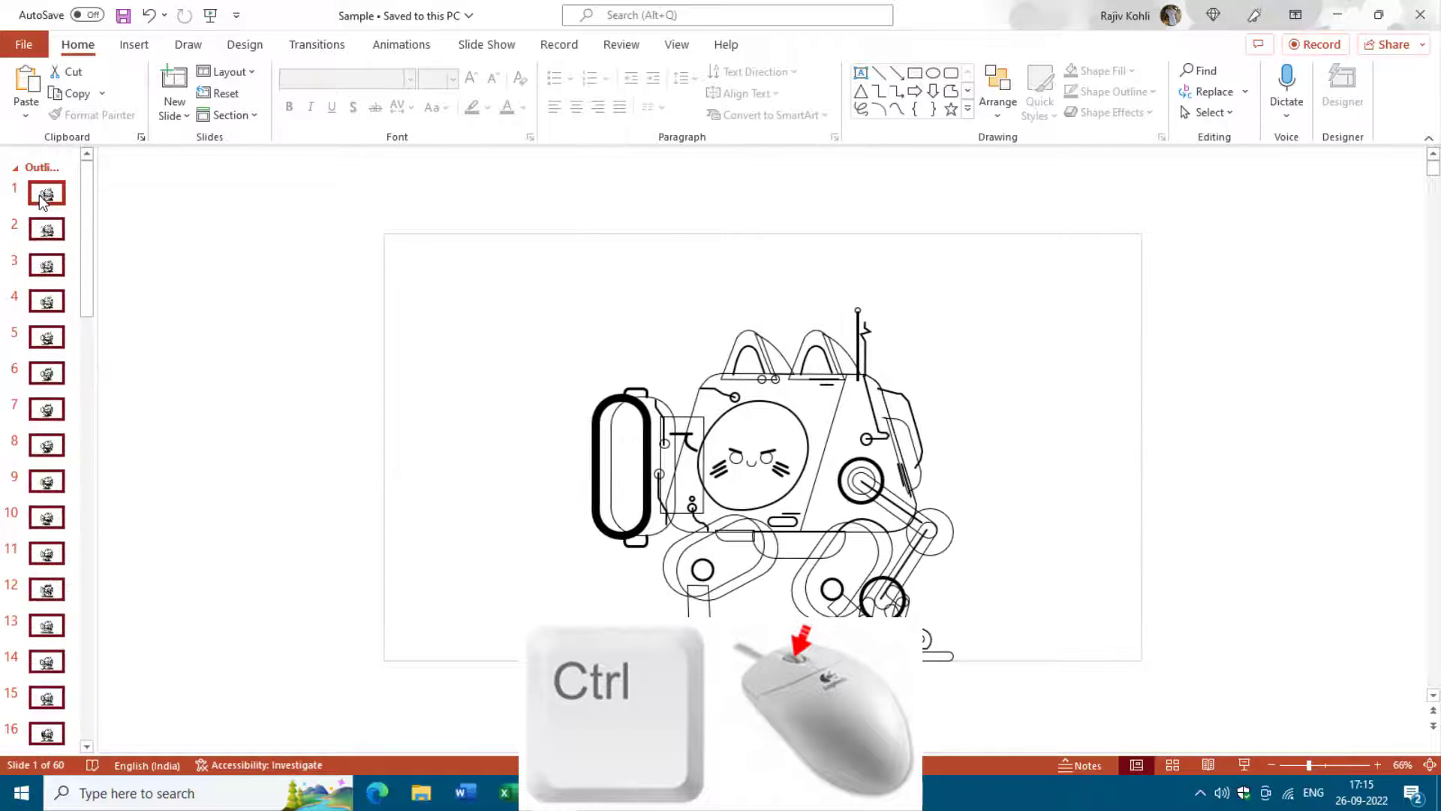
scroll(39, 198, "up", 3)
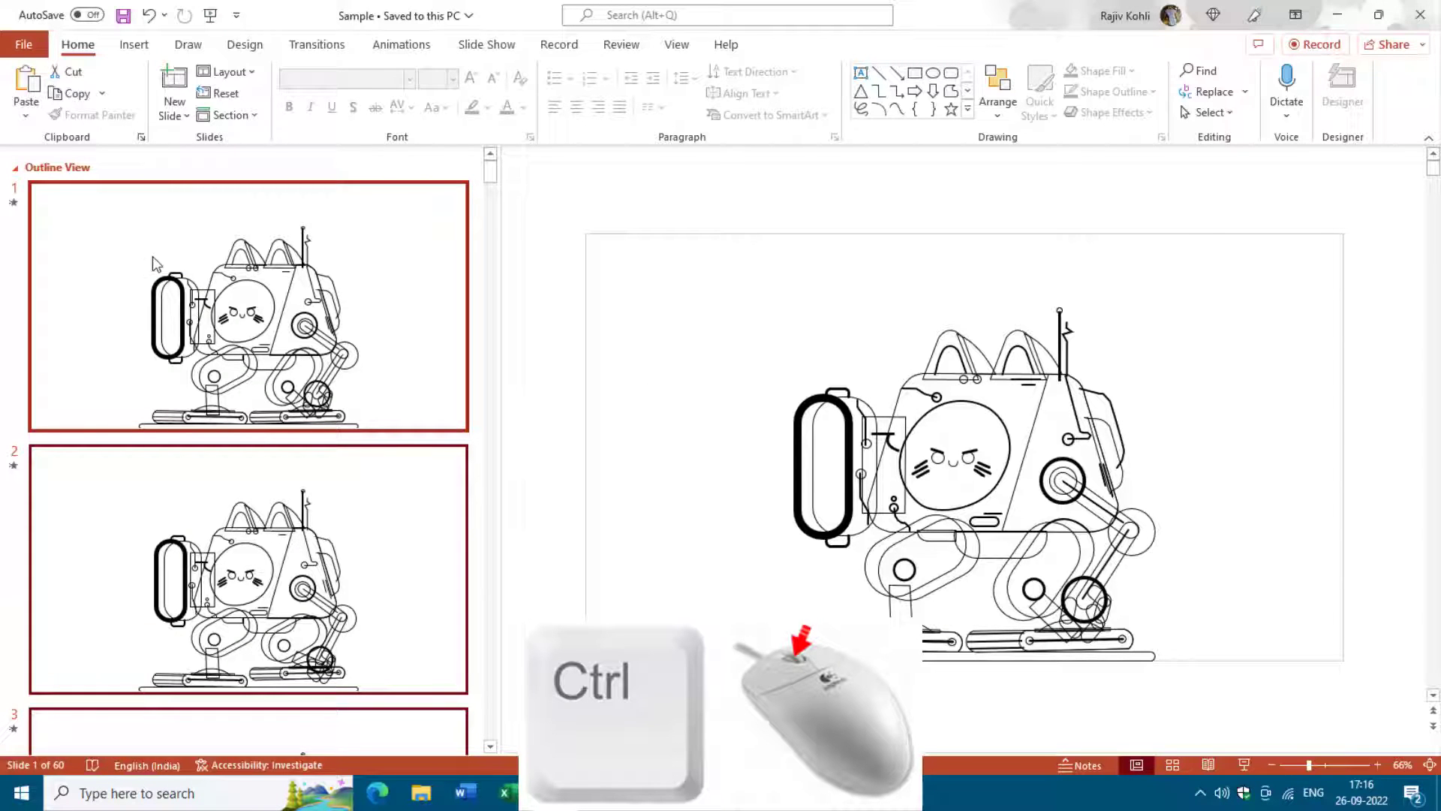
scroll(152, 255, "down", 3)
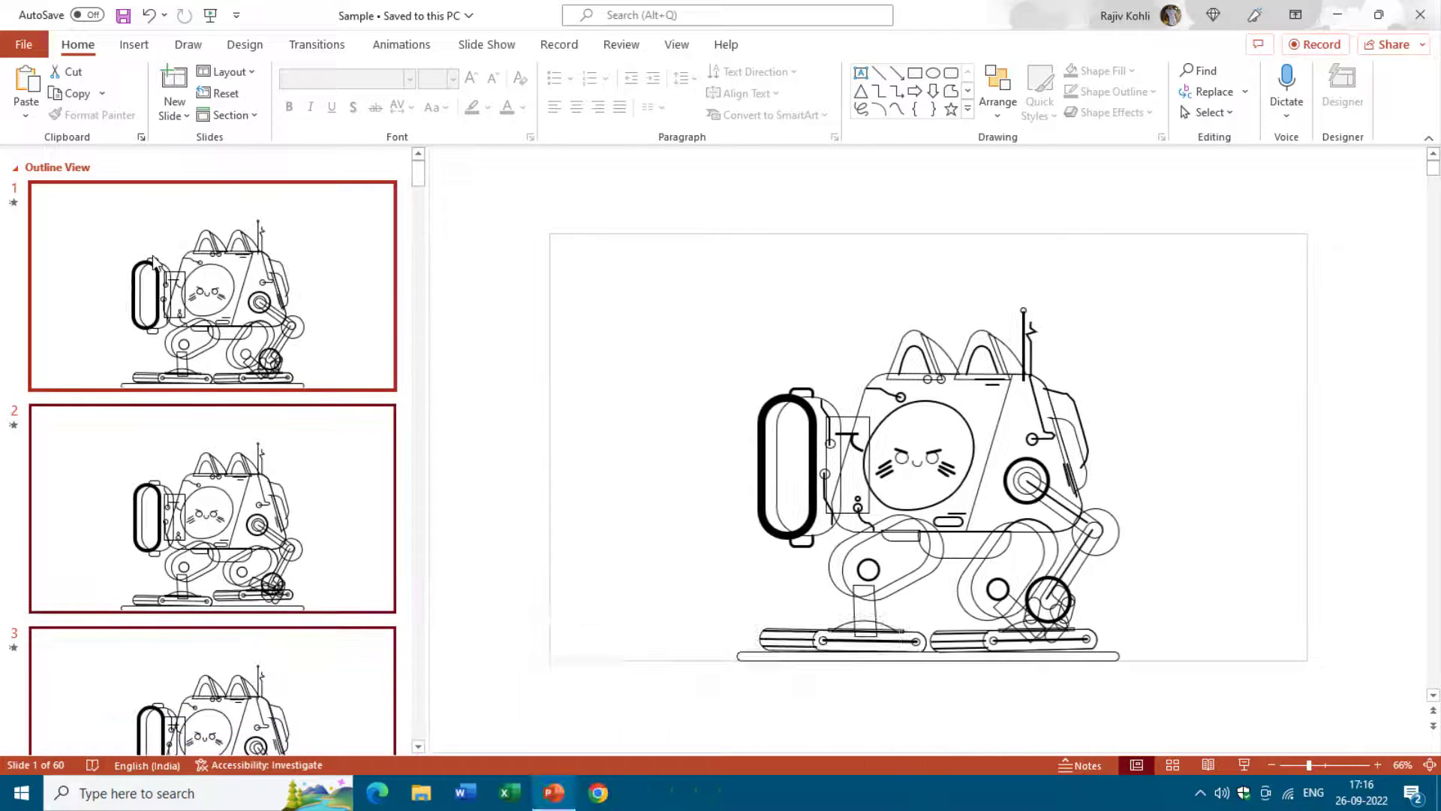
scroll(154, 261, "up", 2)
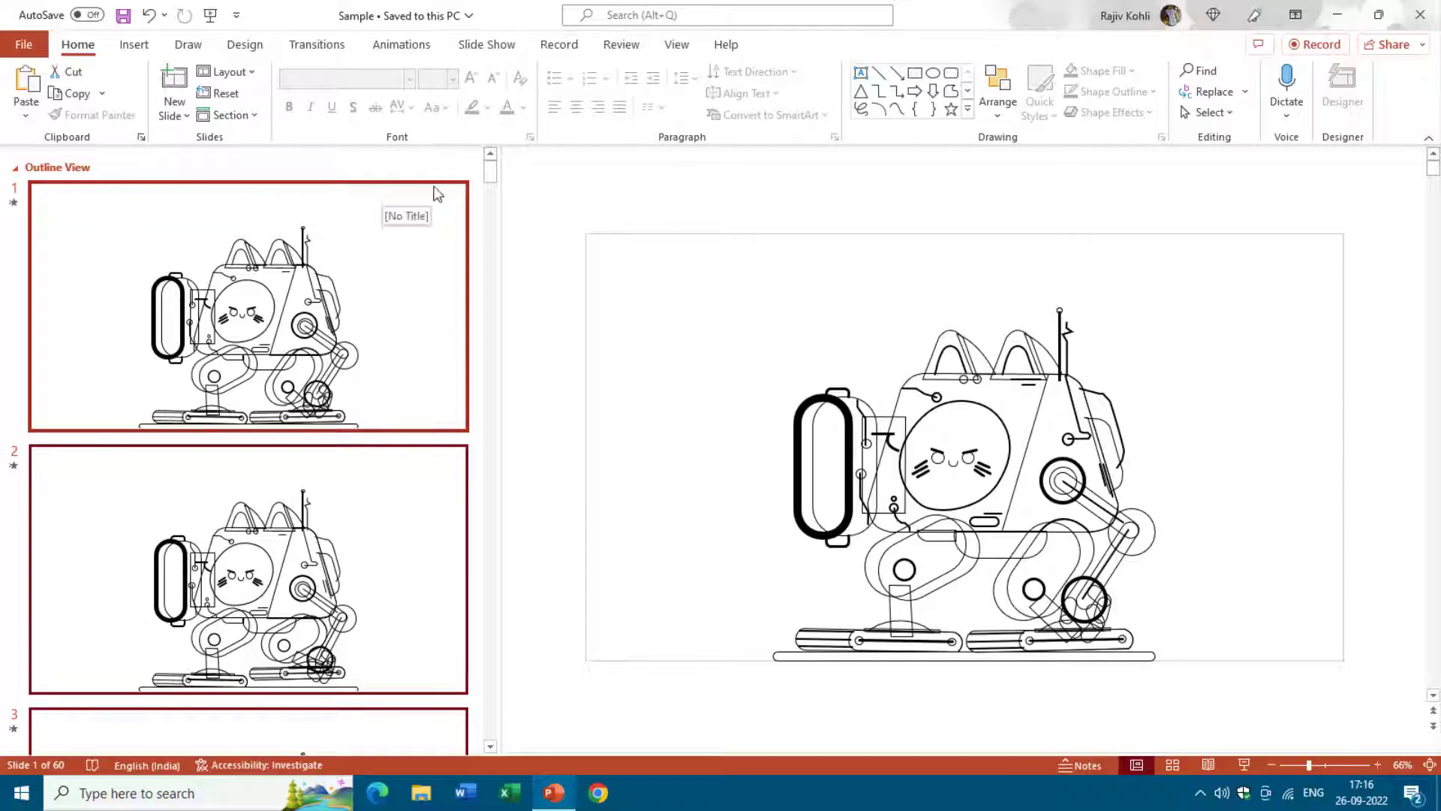
scroll(461, 233, "down", 2)
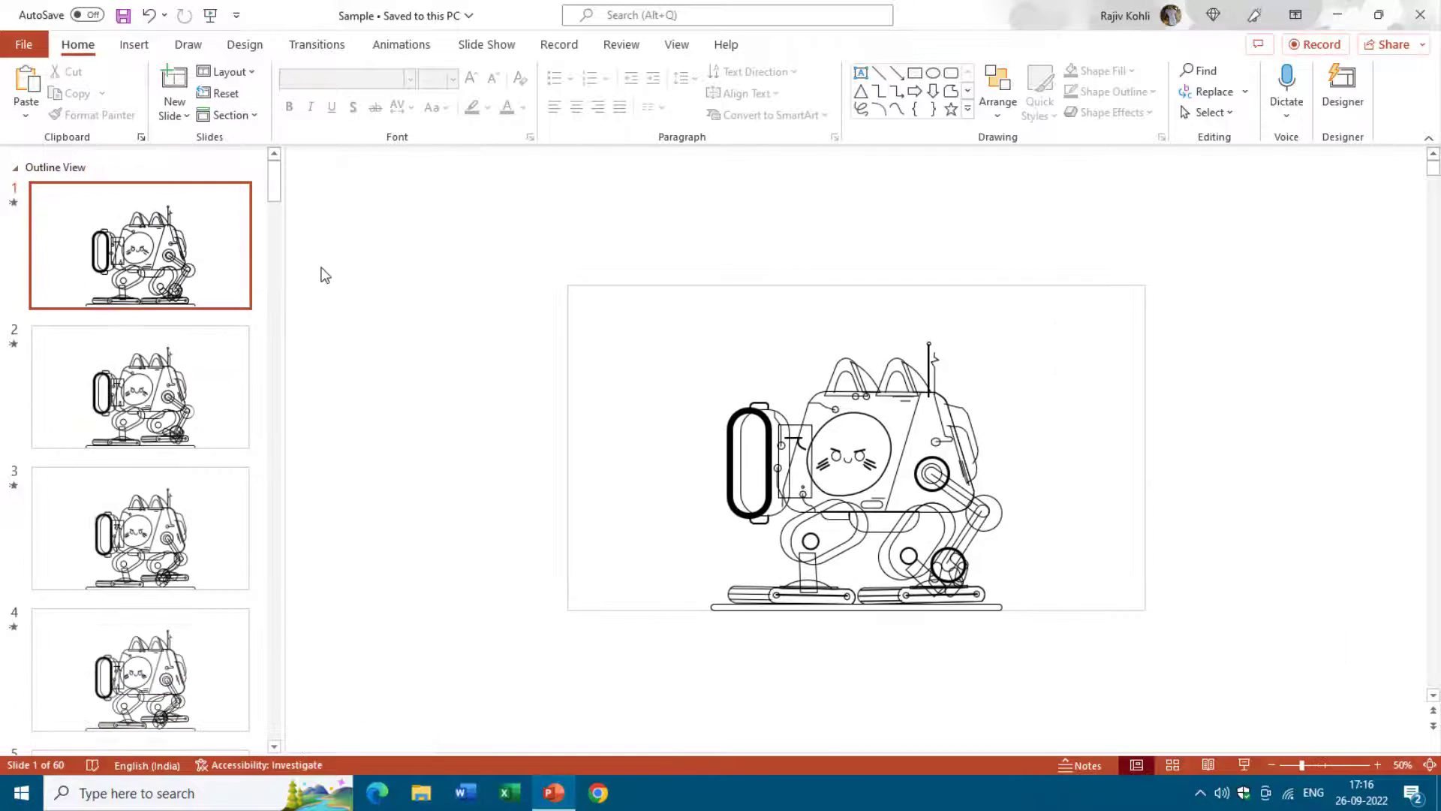
scroll(99, 257, "down", 3)
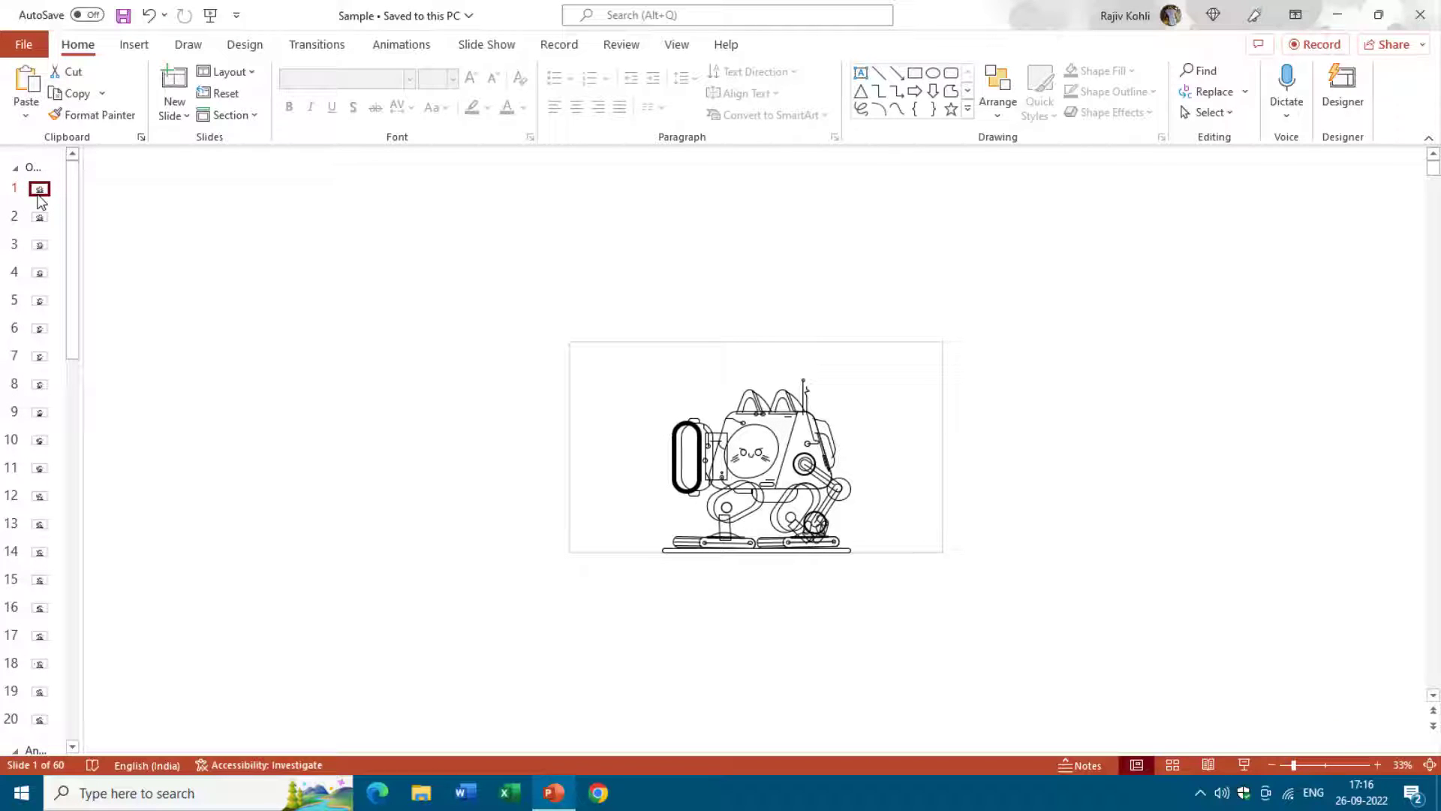
scroll(45, 180, "up", 3)
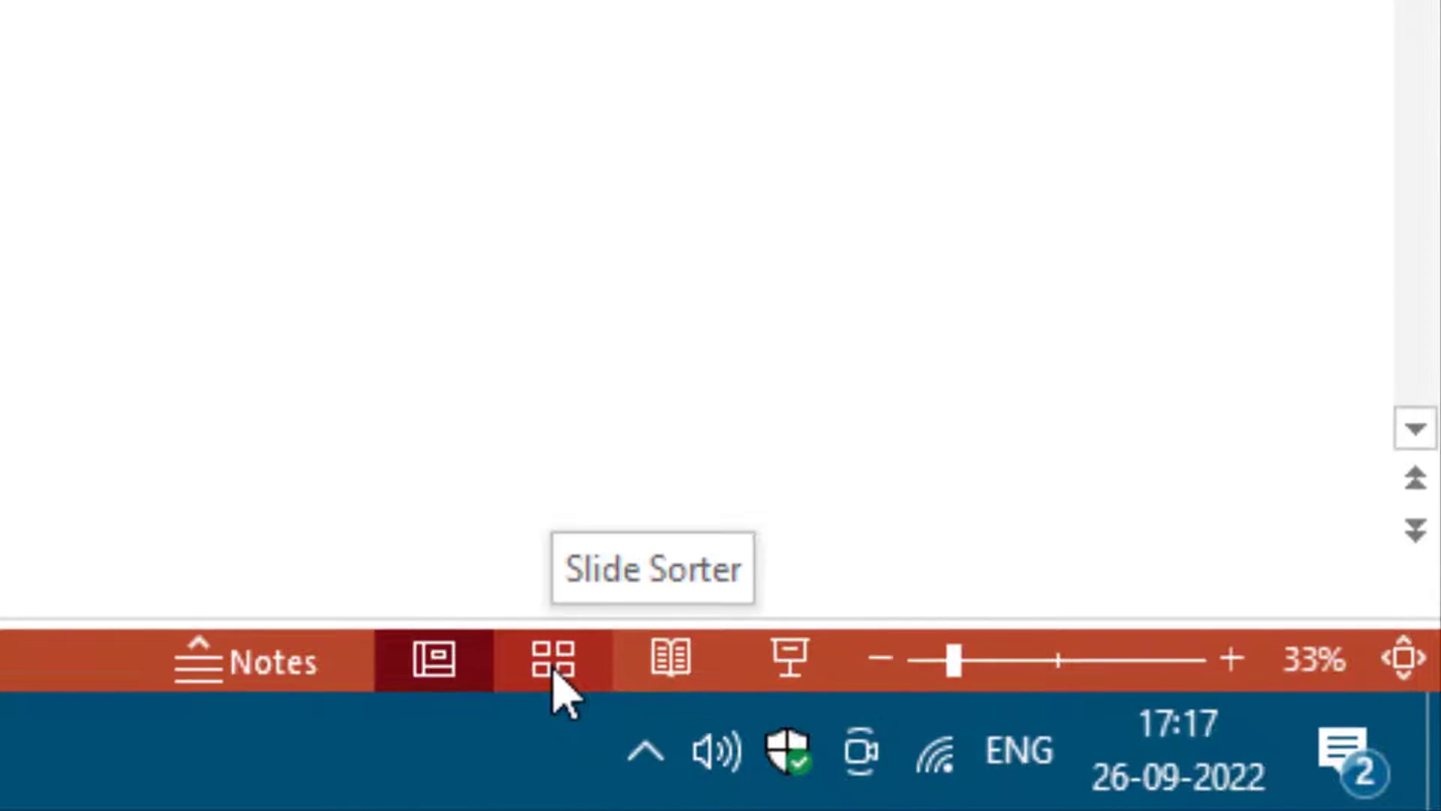
Step: Show all 60 slides in Slide Sorter view and adjust the sorter zoom
left_click(553, 670)
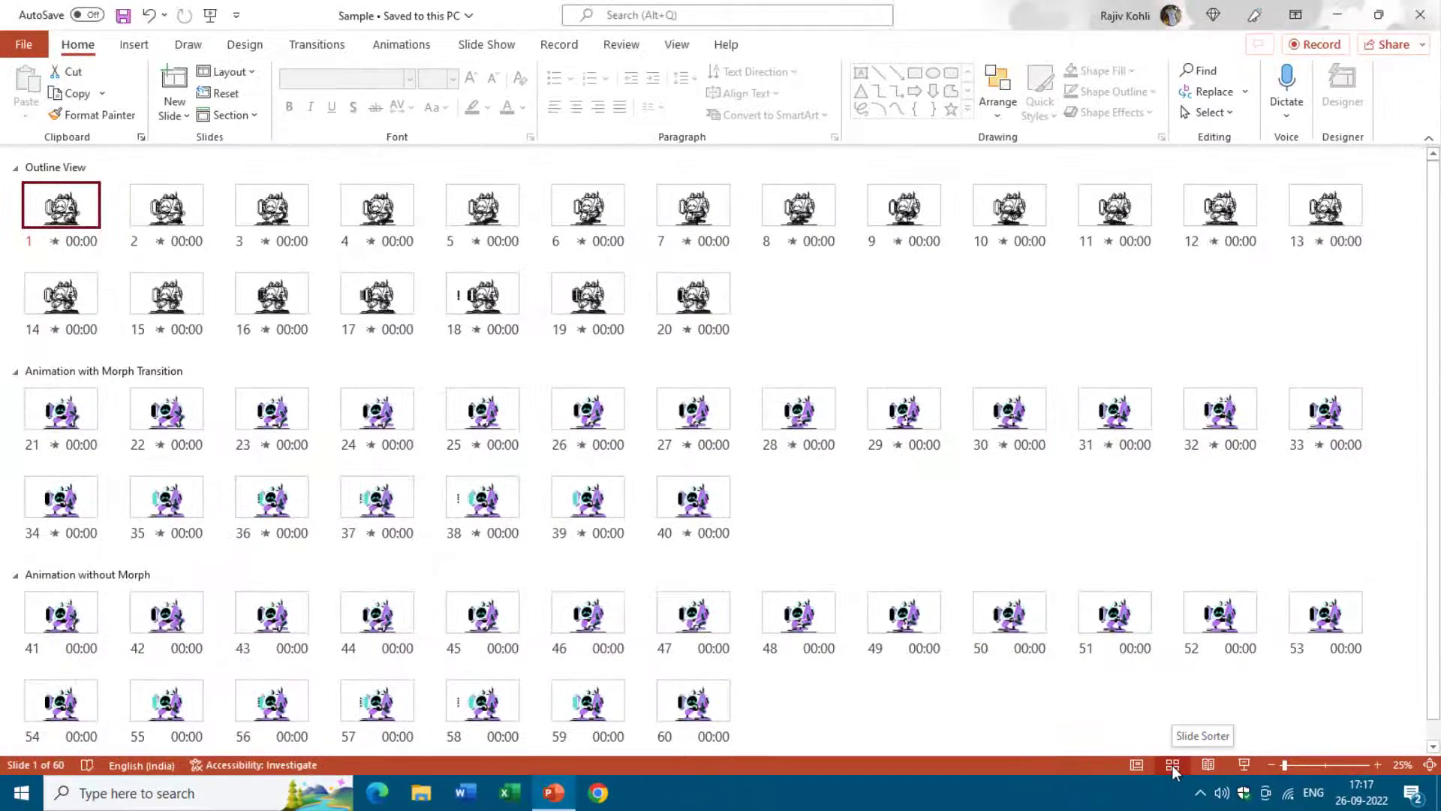
left_click(676, 45)
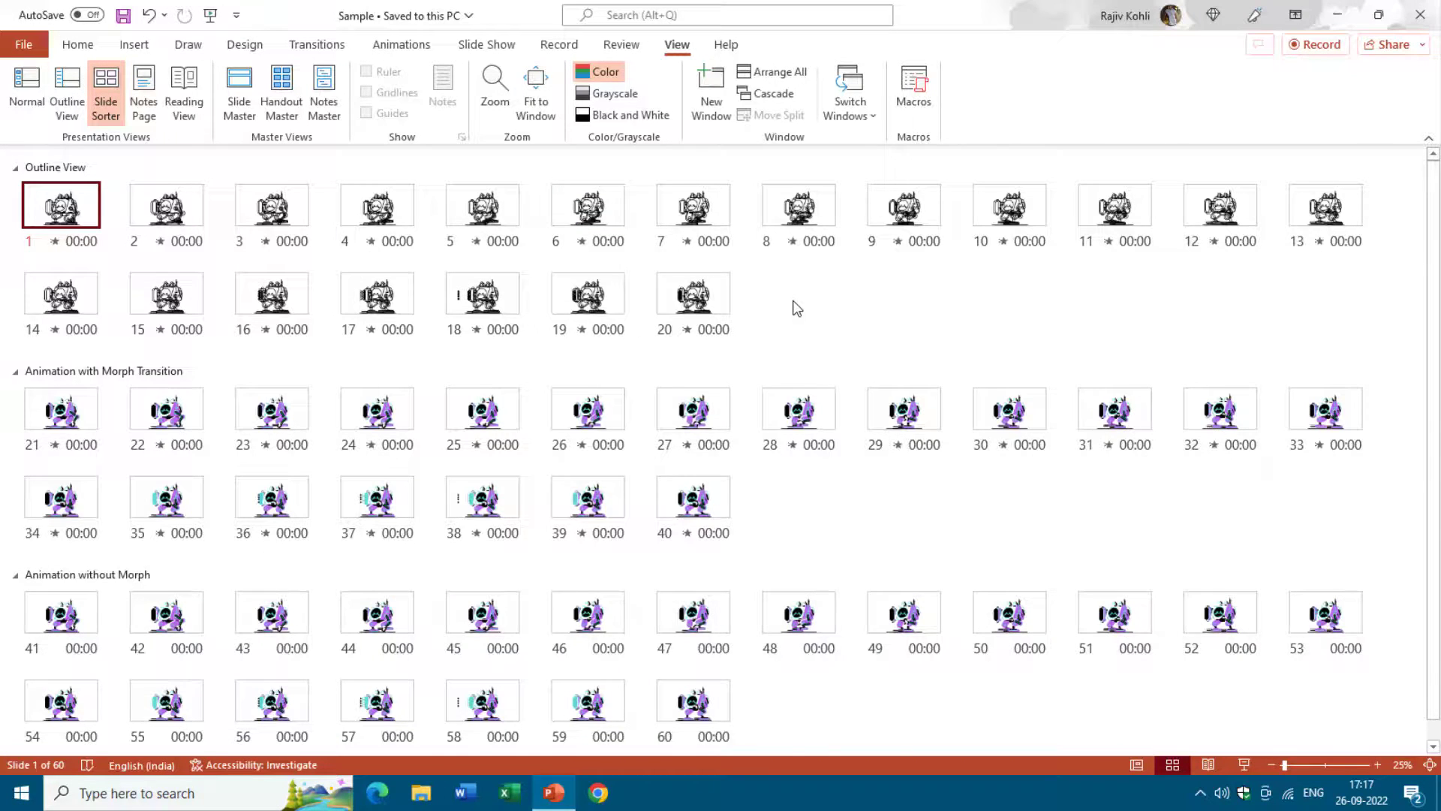
scroll(797, 307, "up", 4, "ctrl")
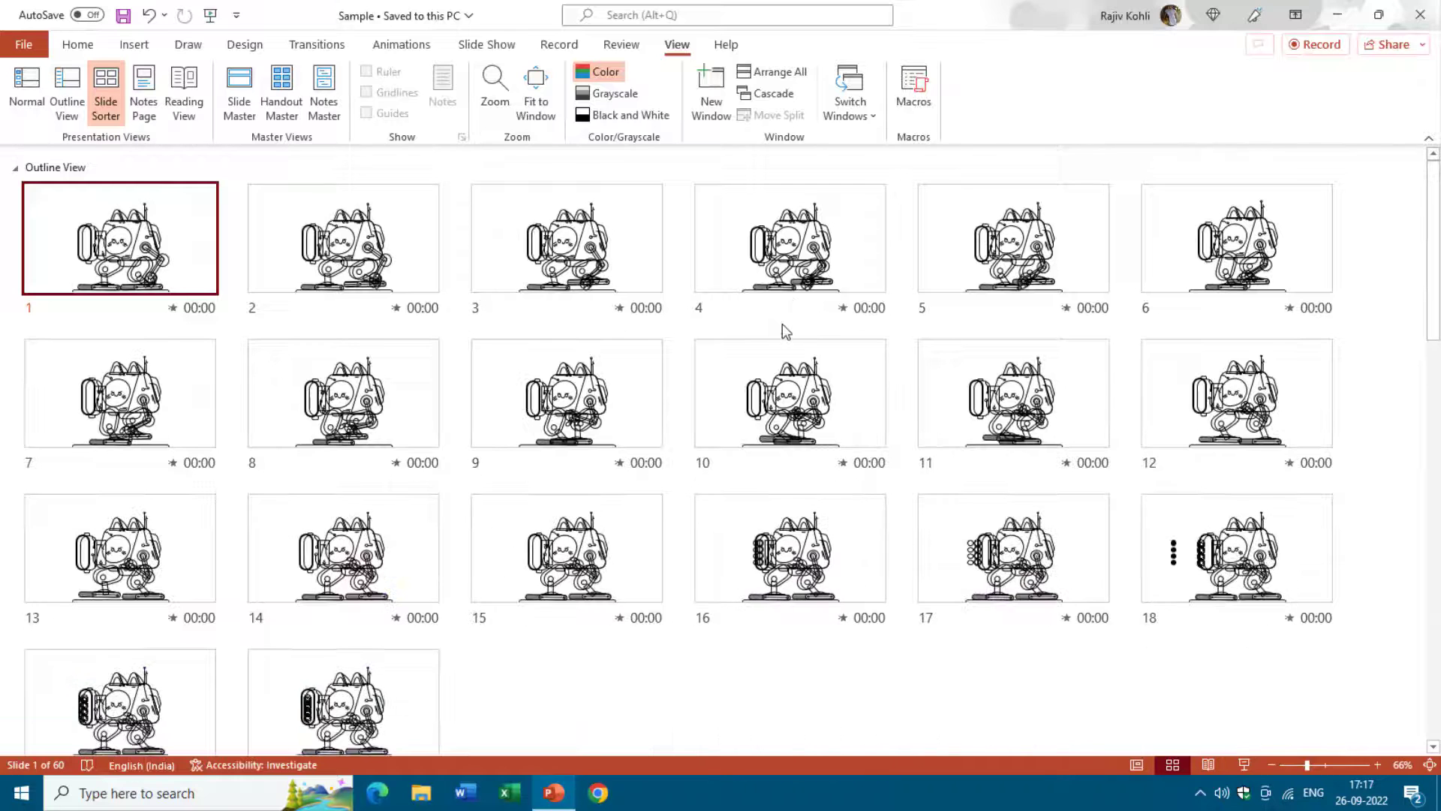
scroll(783, 323, "down", 4, "ctrl")
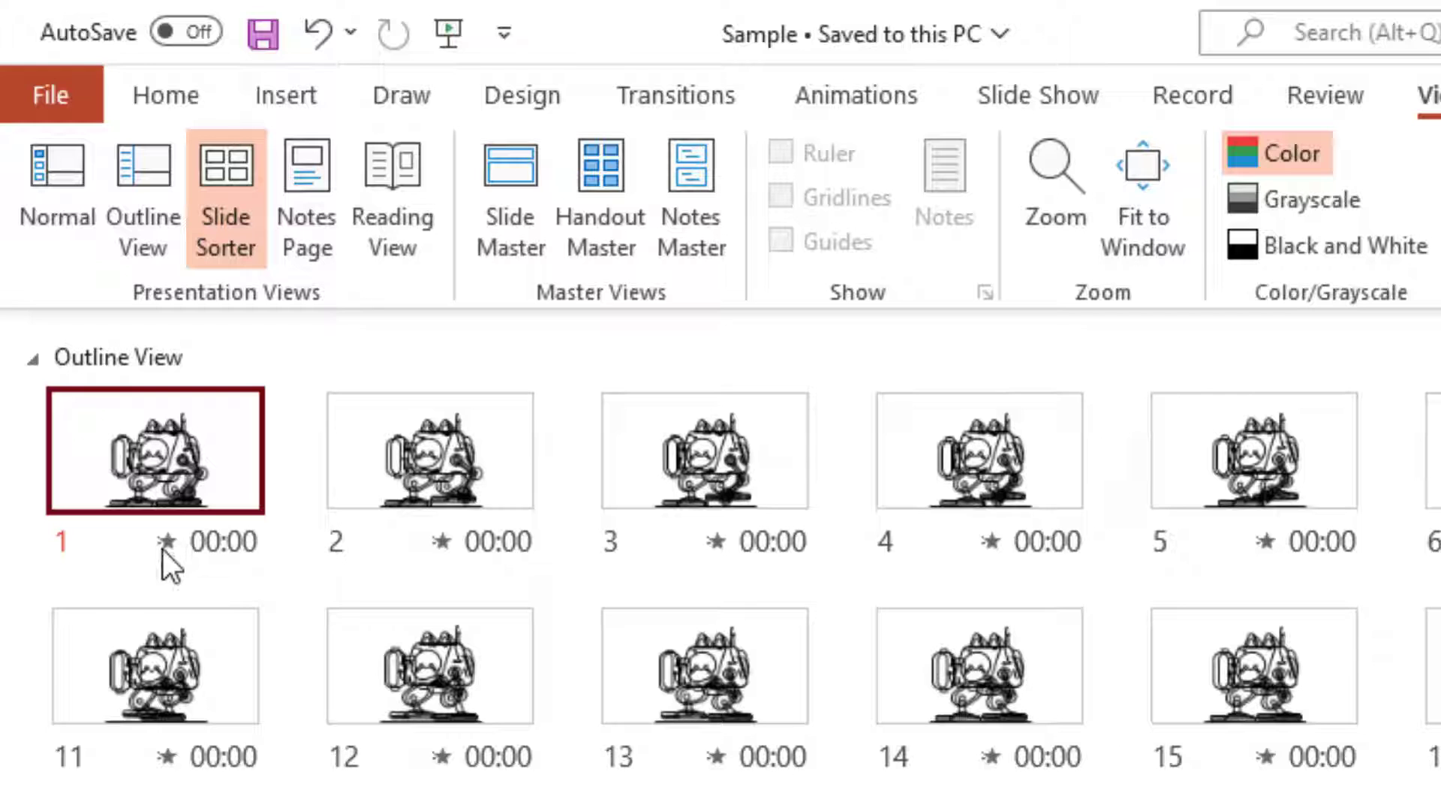
Step: Hide slide 1 from the slideshow, then go back to Normal view
right_click(141, 458)
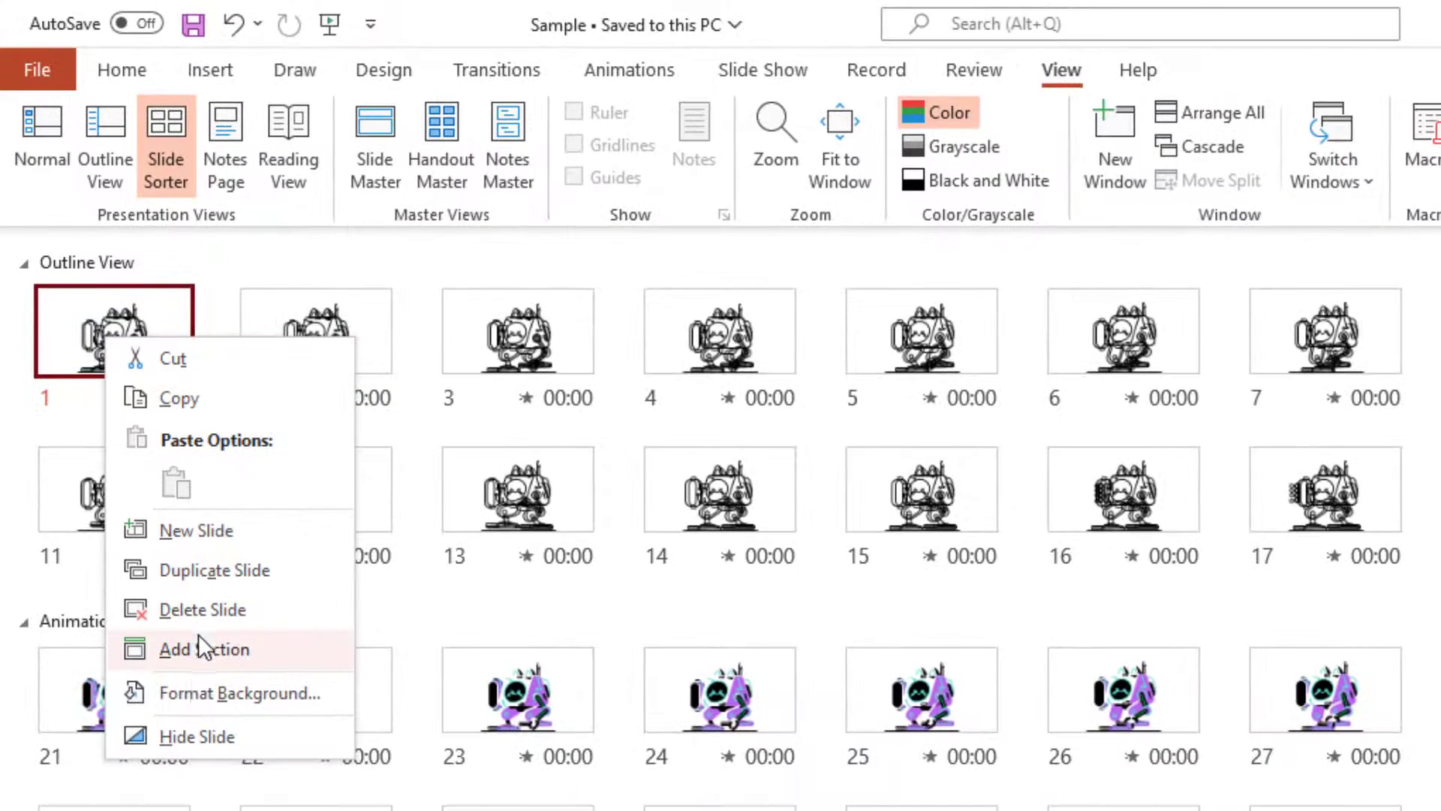
left_click(188, 734)
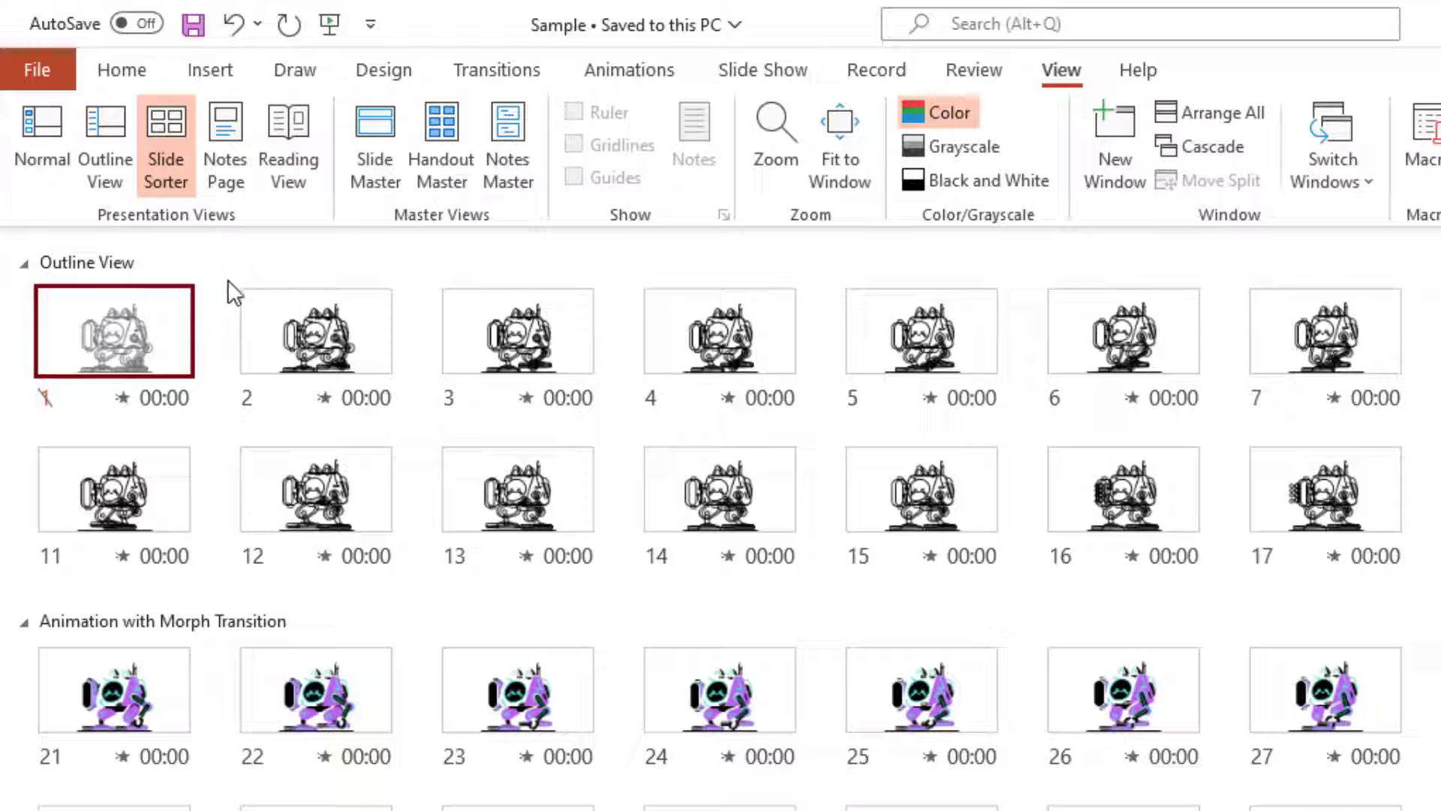
left_click(85, 264)
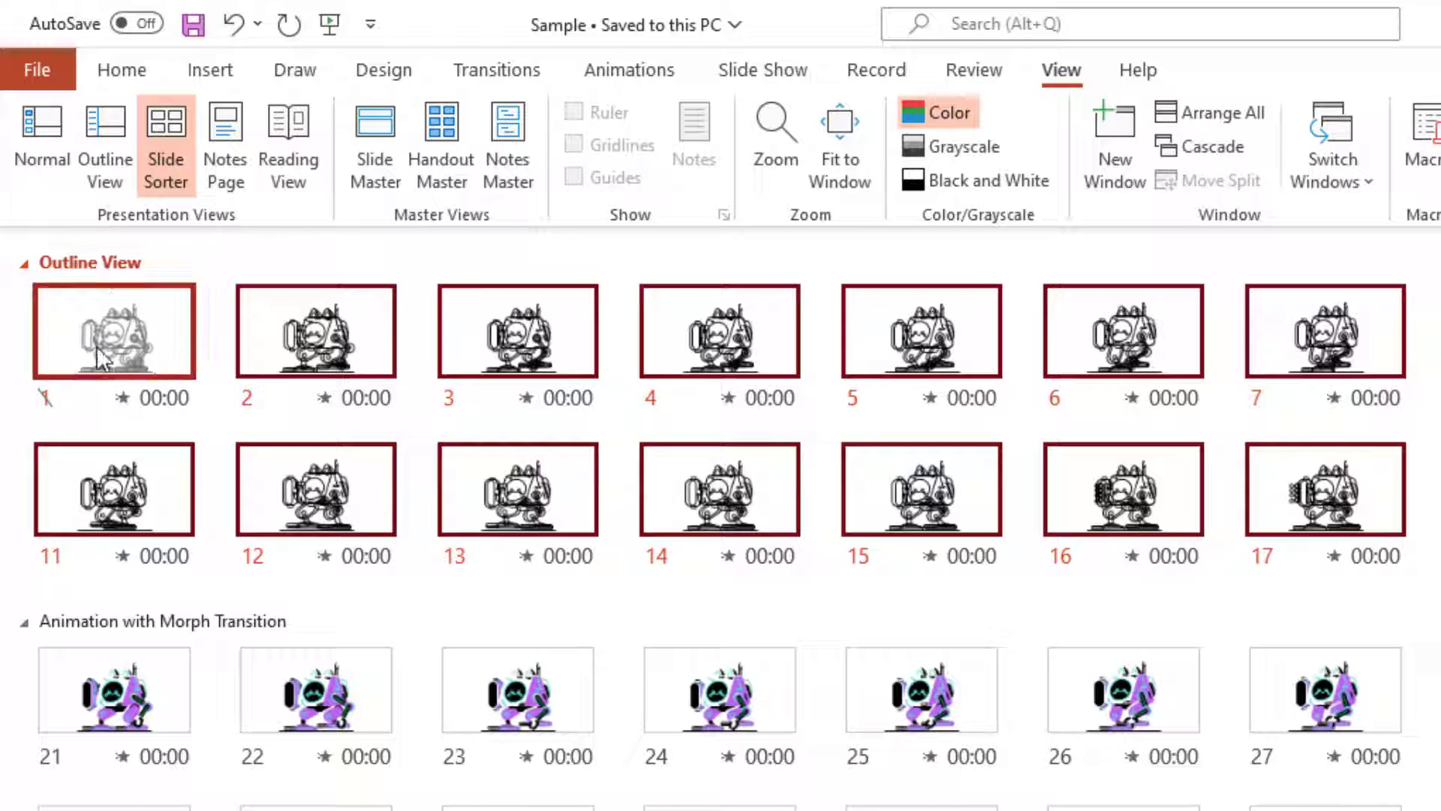
right_click(93, 327)
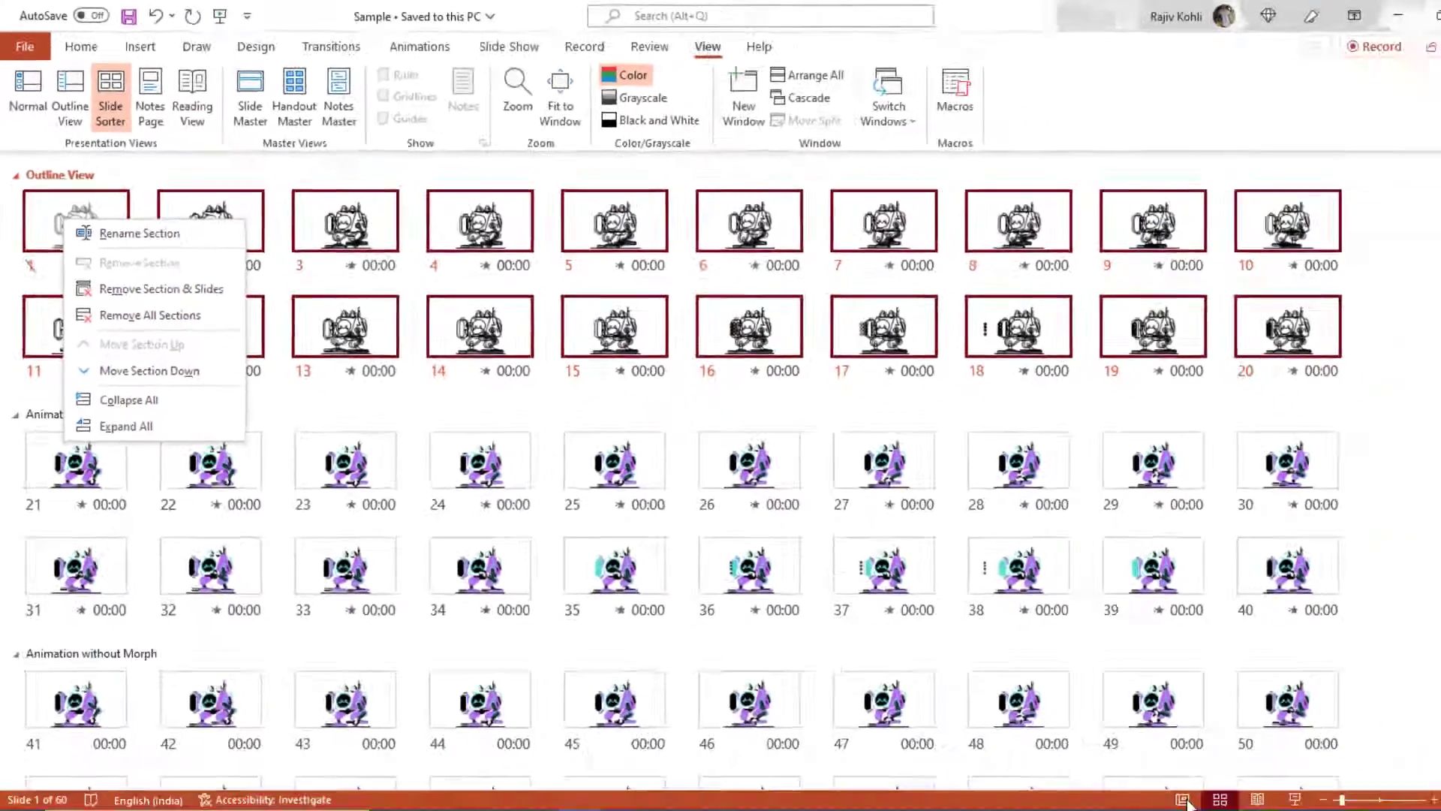
key("Escape")
left_click(1136, 765)
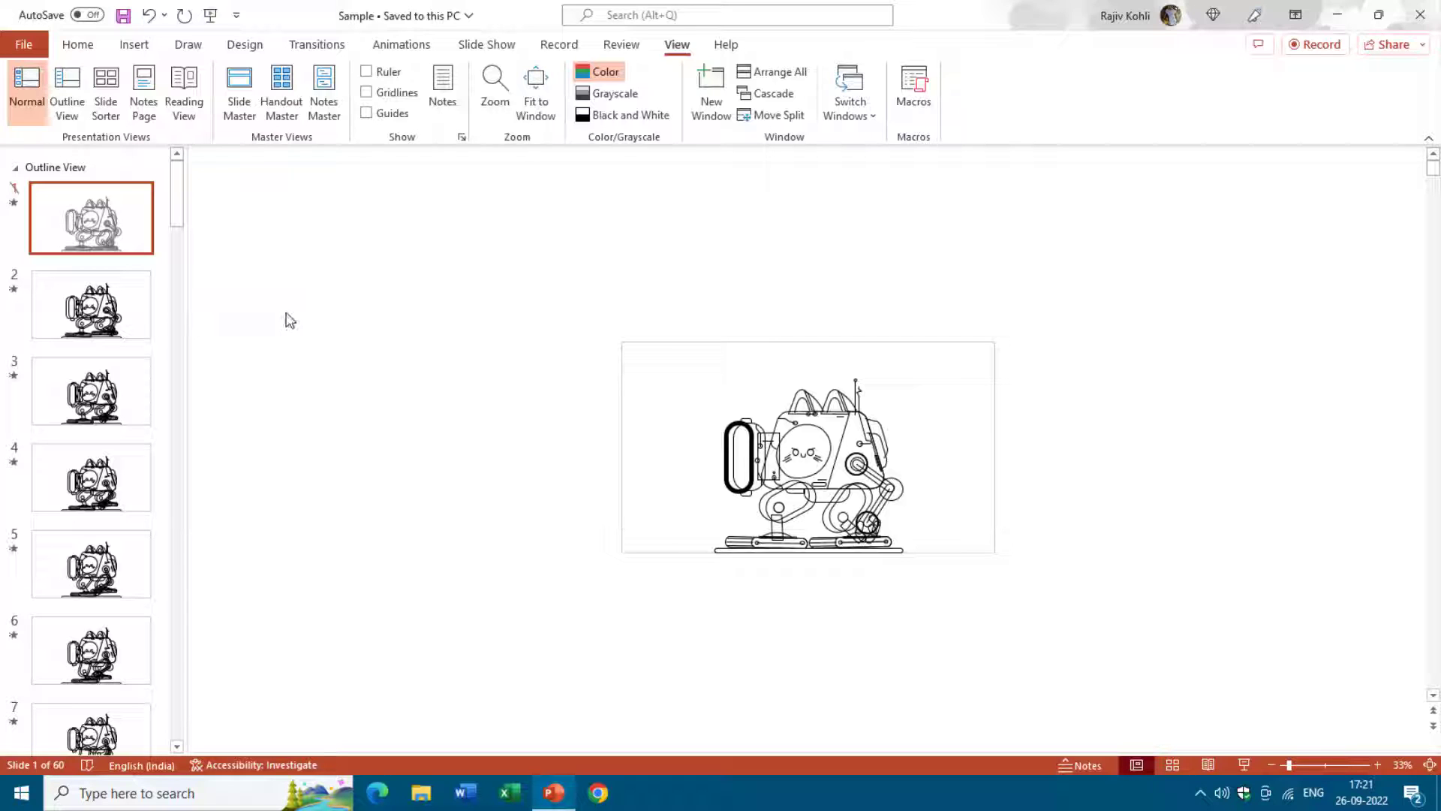
Step: Select the Outline View section's slides, view their context menu, then switch to Slide Sorter
left_click(55, 167)
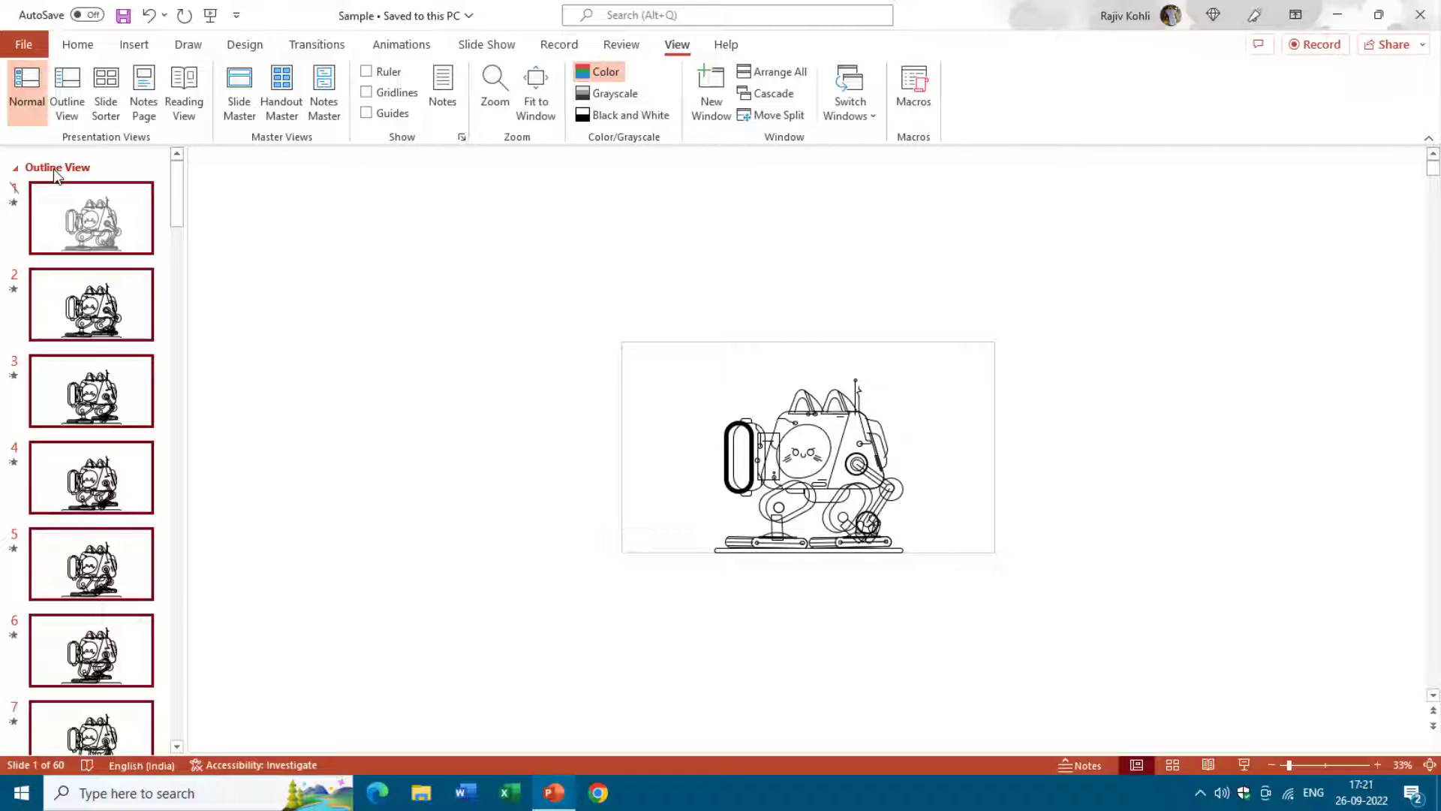
right_click(87, 234)
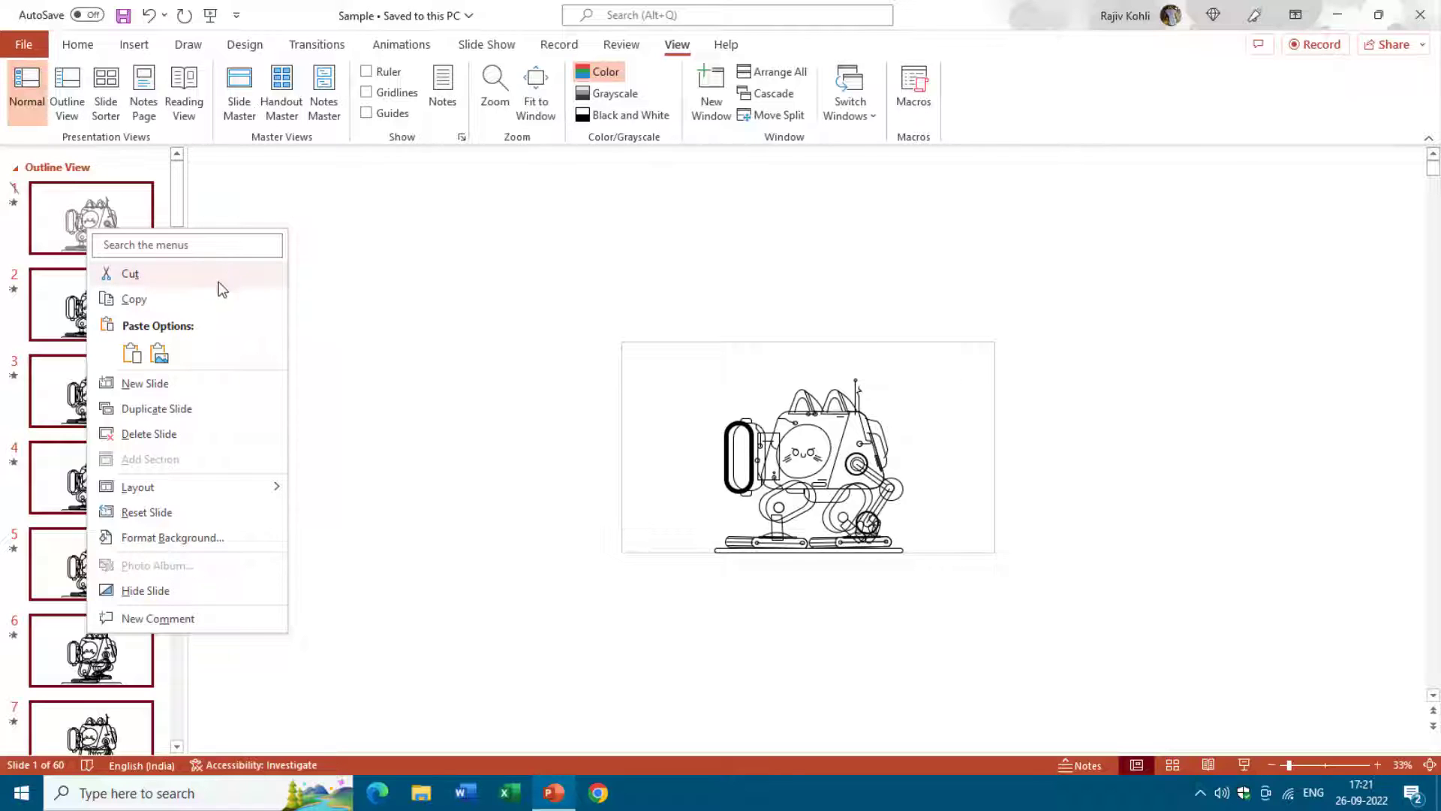
left_click(1178, 763)
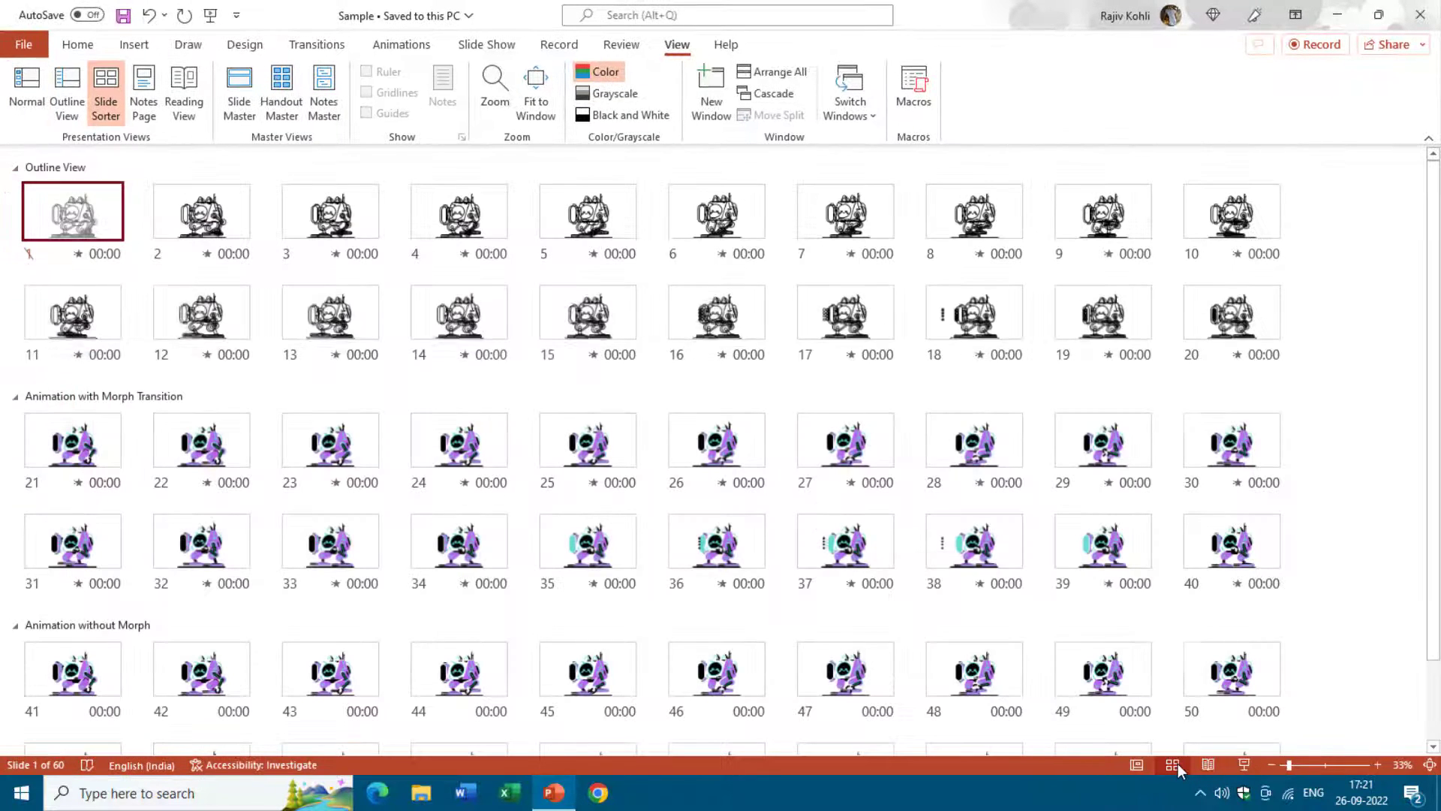
Step: Select the Outline View section, view its actions, then return to Normal view
left_click(70, 168)
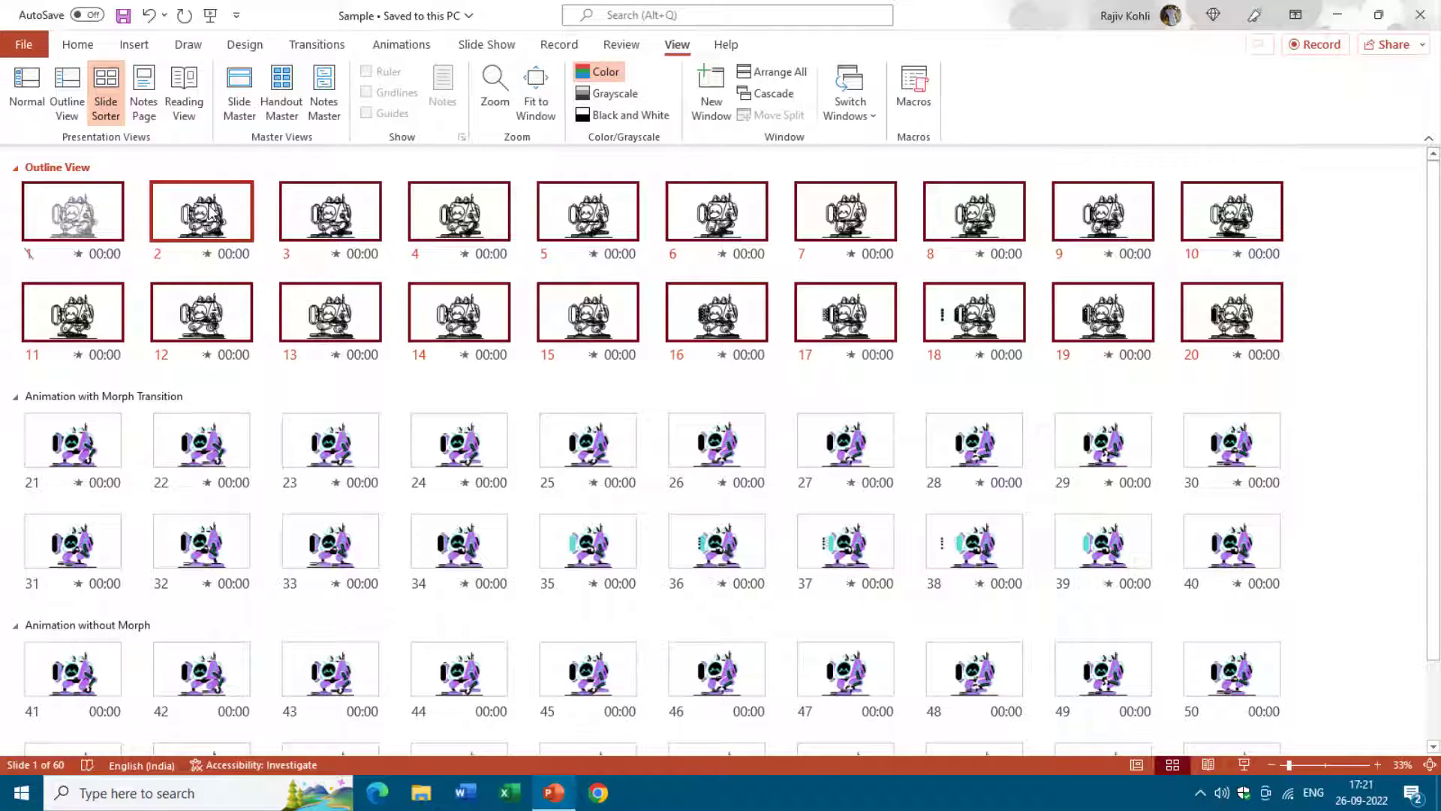
right_click(214, 215)
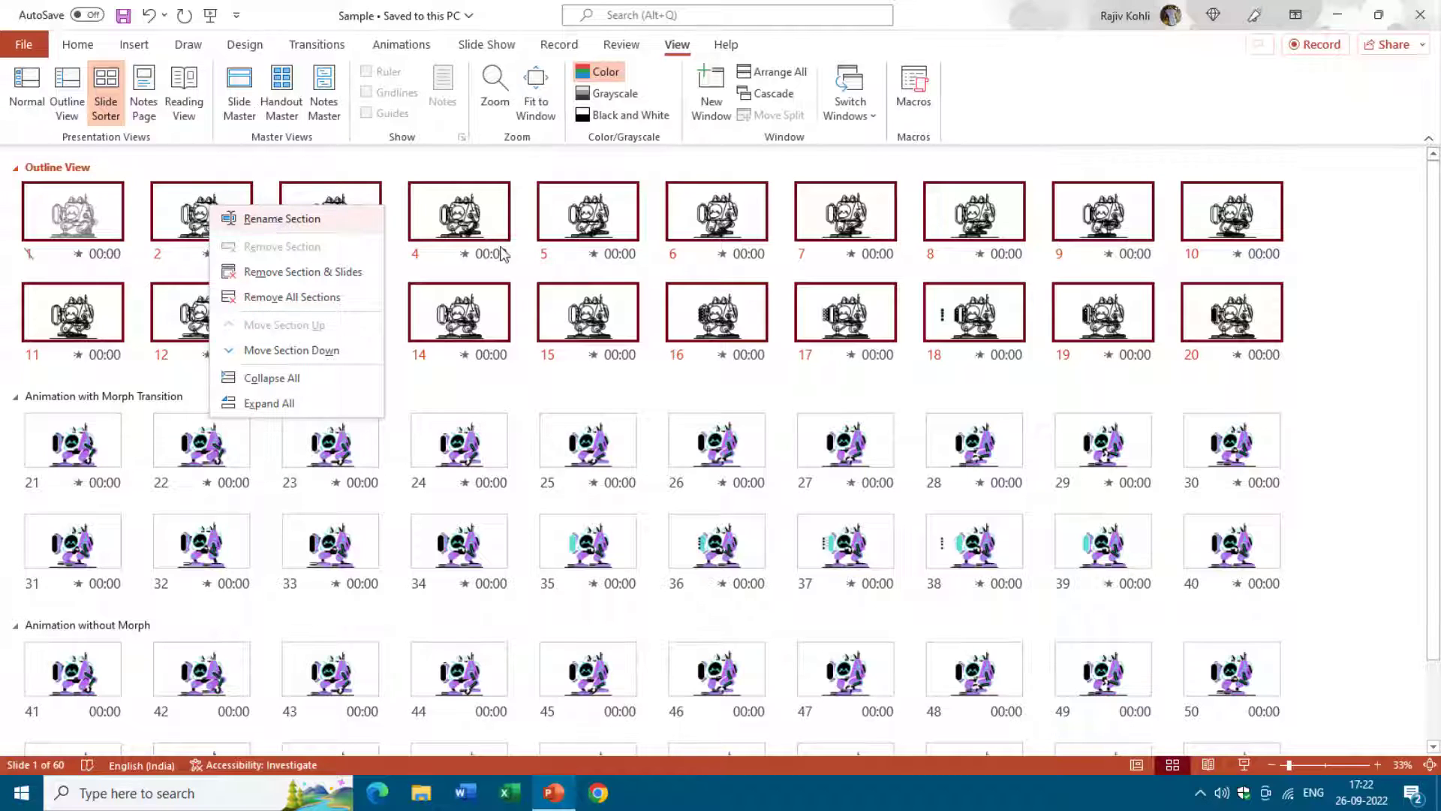
left_click(1136, 764)
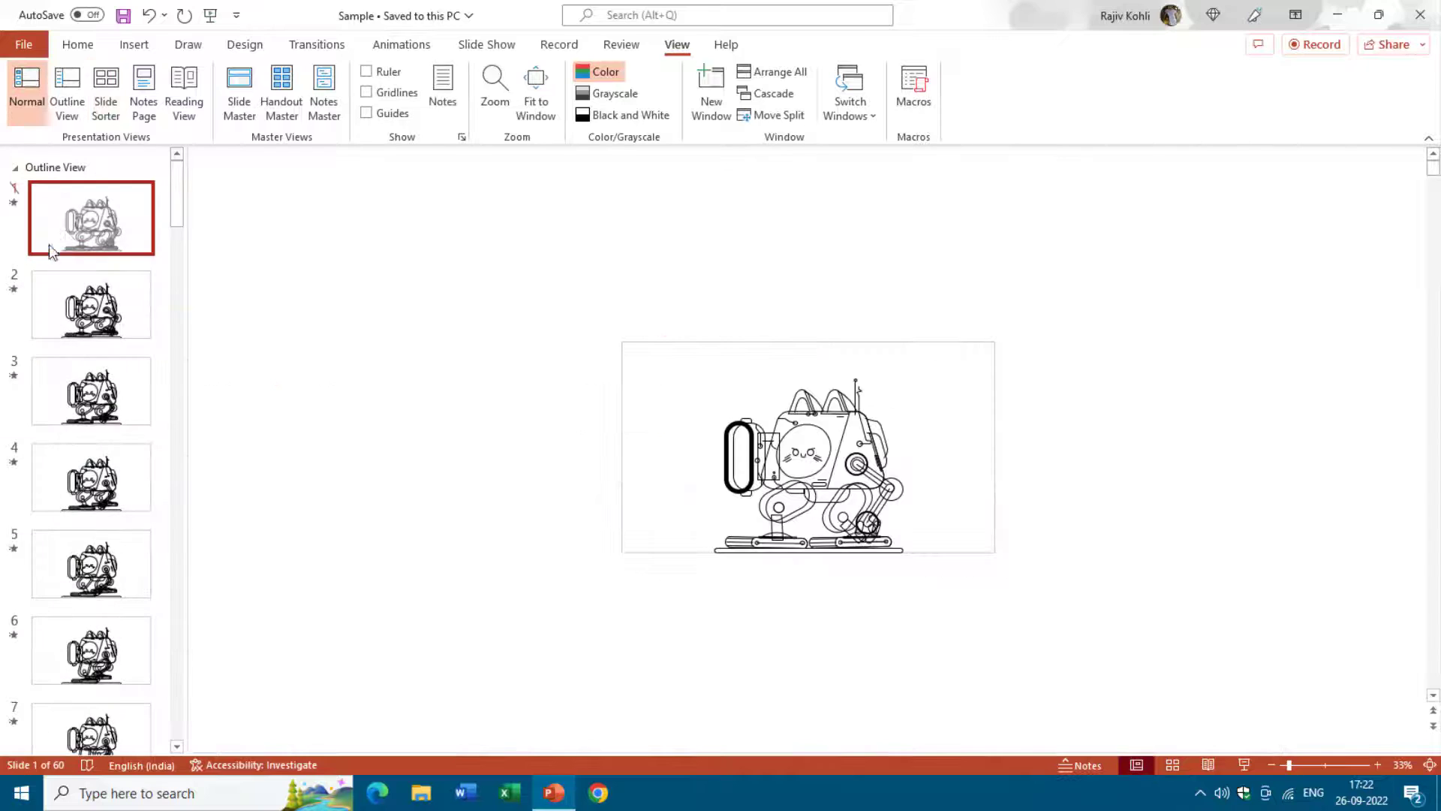
Step: Check the Outline View section and slide 1 actions, then widen the thumbnails pane
left_click(63, 173)
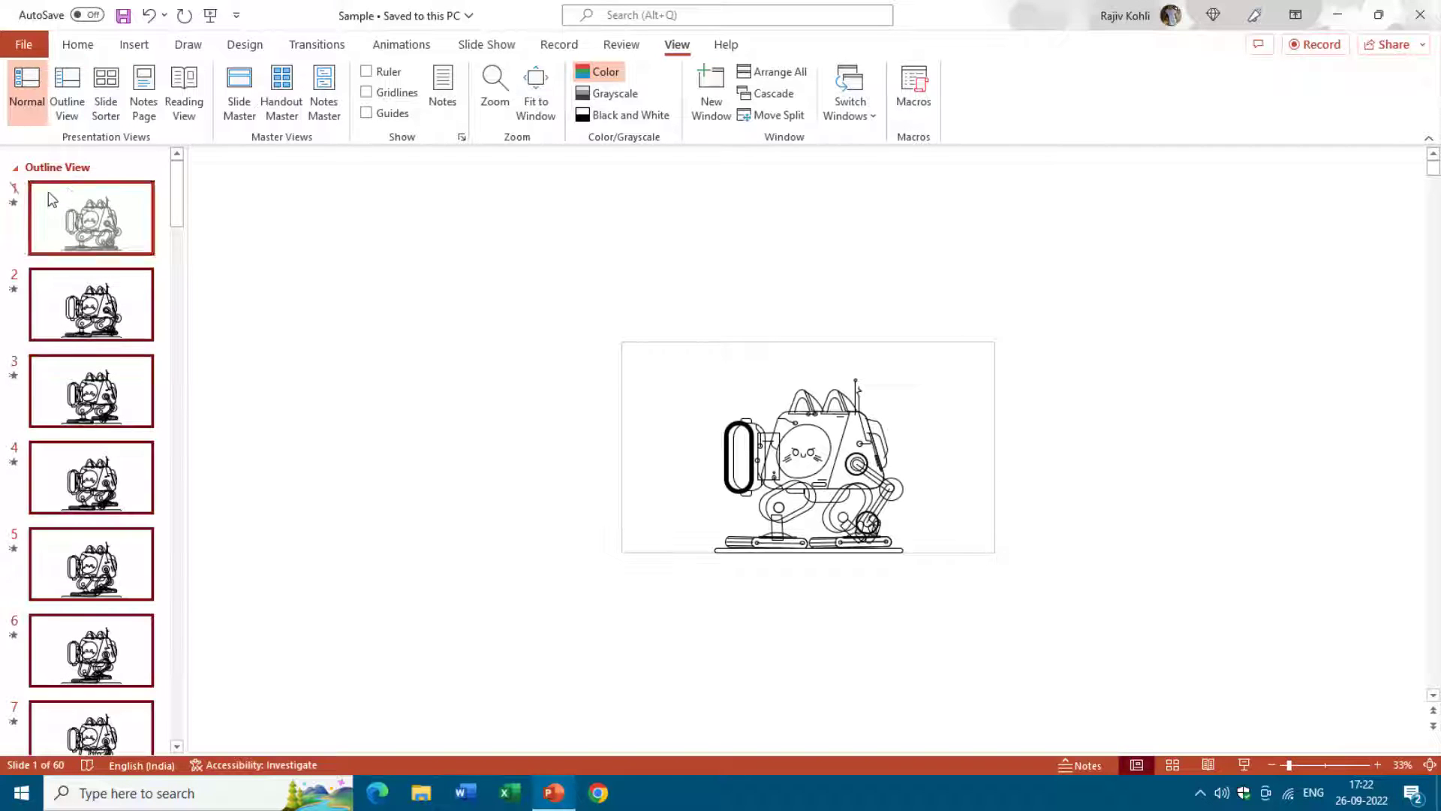
right_click(59, 171)
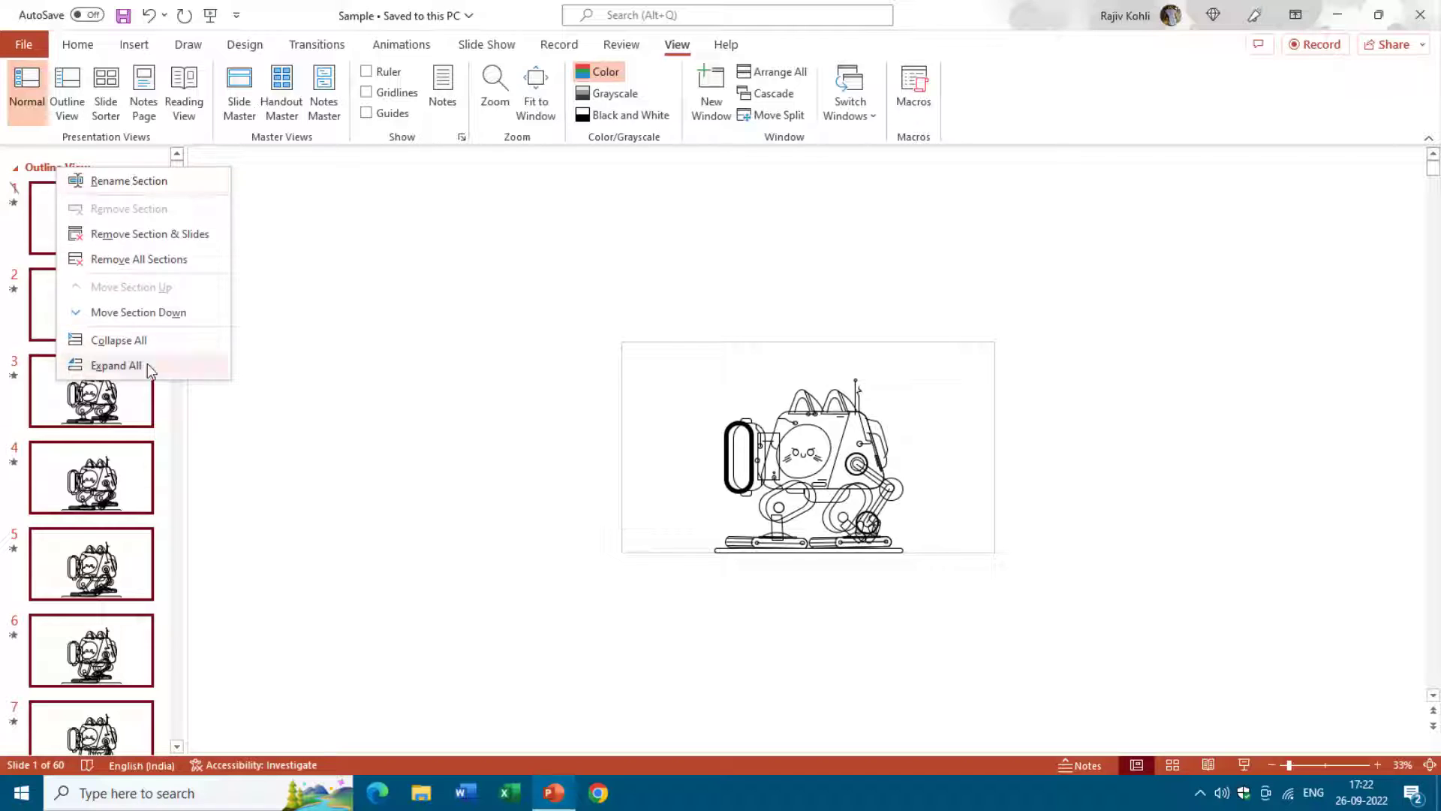
right_click(106, 210)
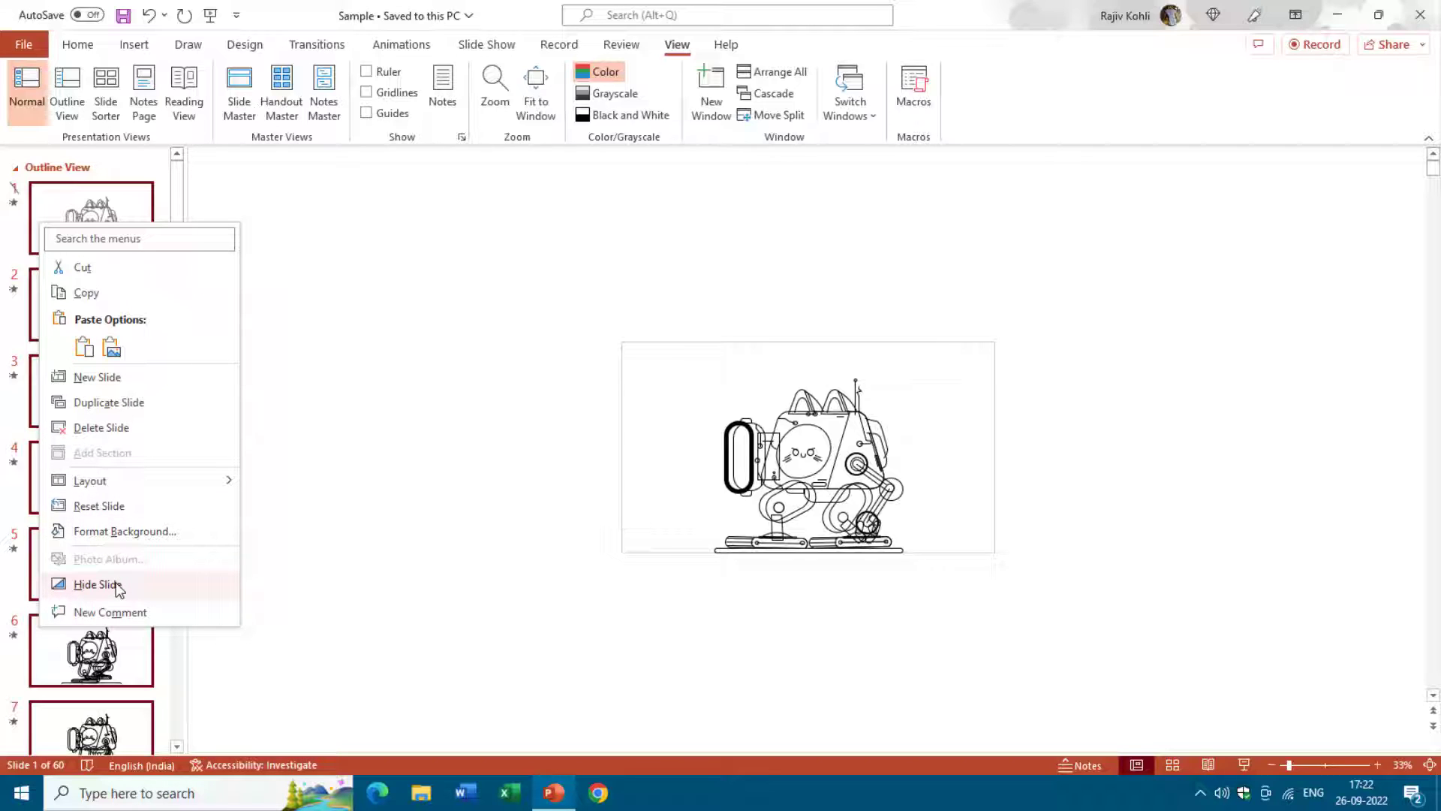
left_click(87, 292)
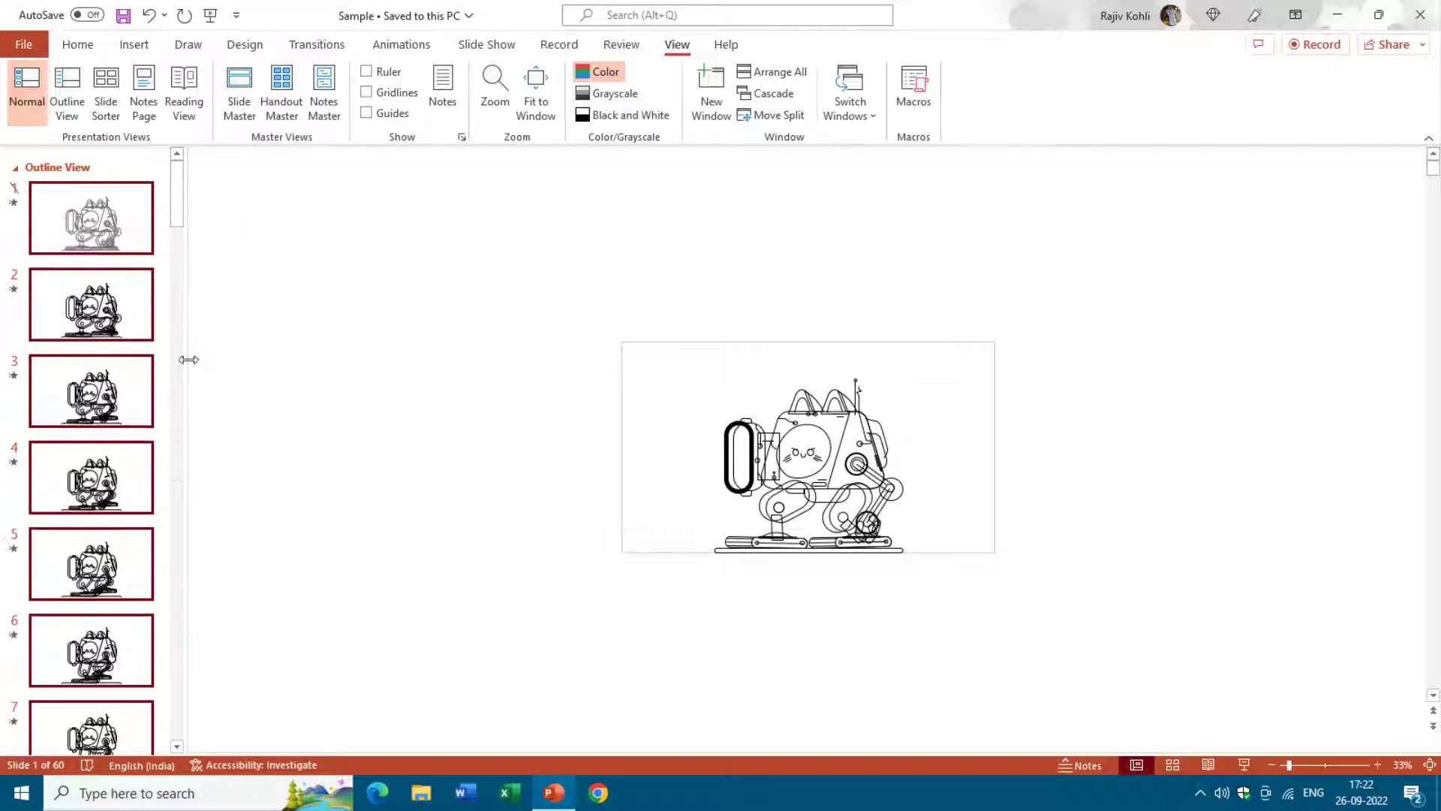
left_click_drag(253, 355, 267, 350)
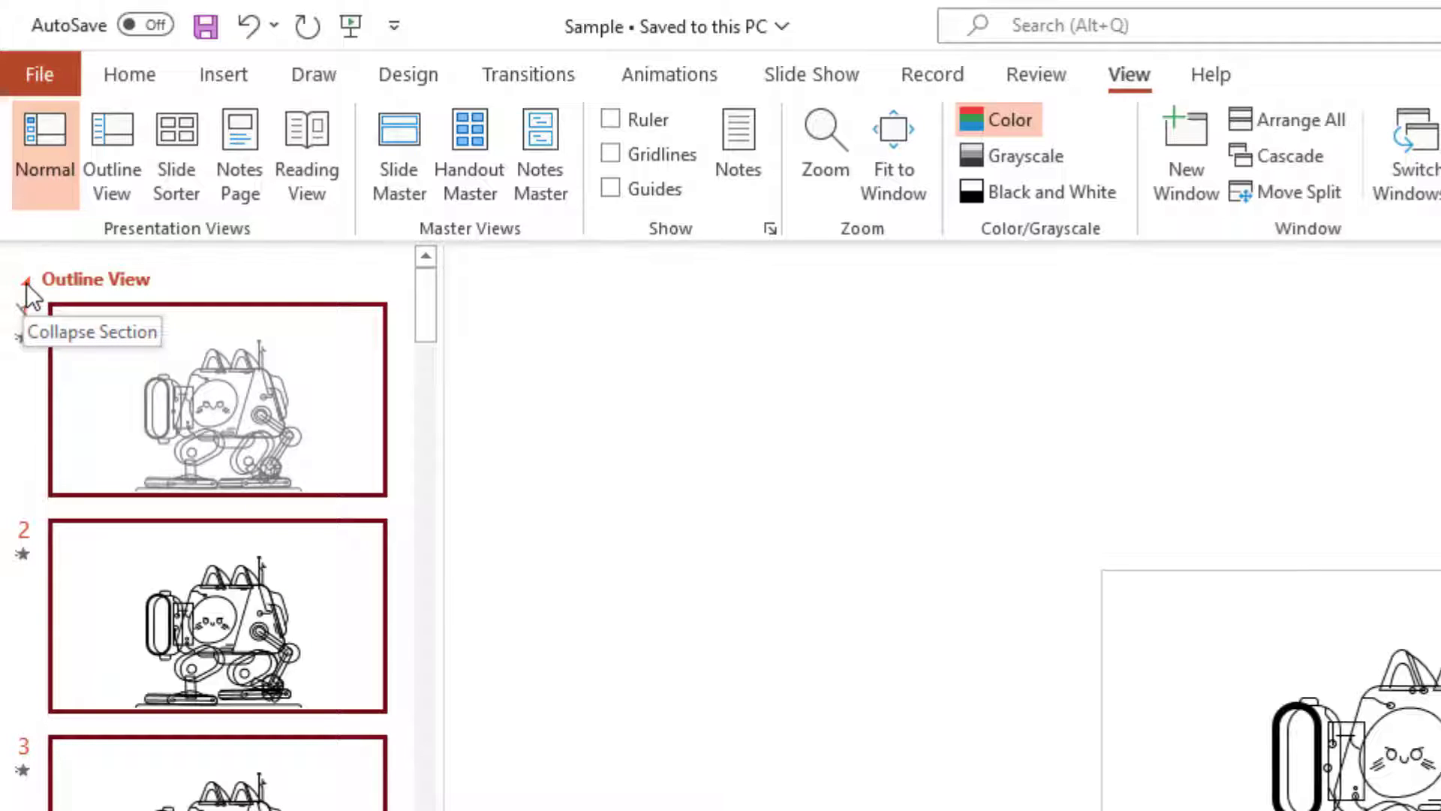
Step: Collapse the Outline View, Animation with Morph Transition and Animation without Morph sections
left_click(26, 284)
left_click(27, 327)
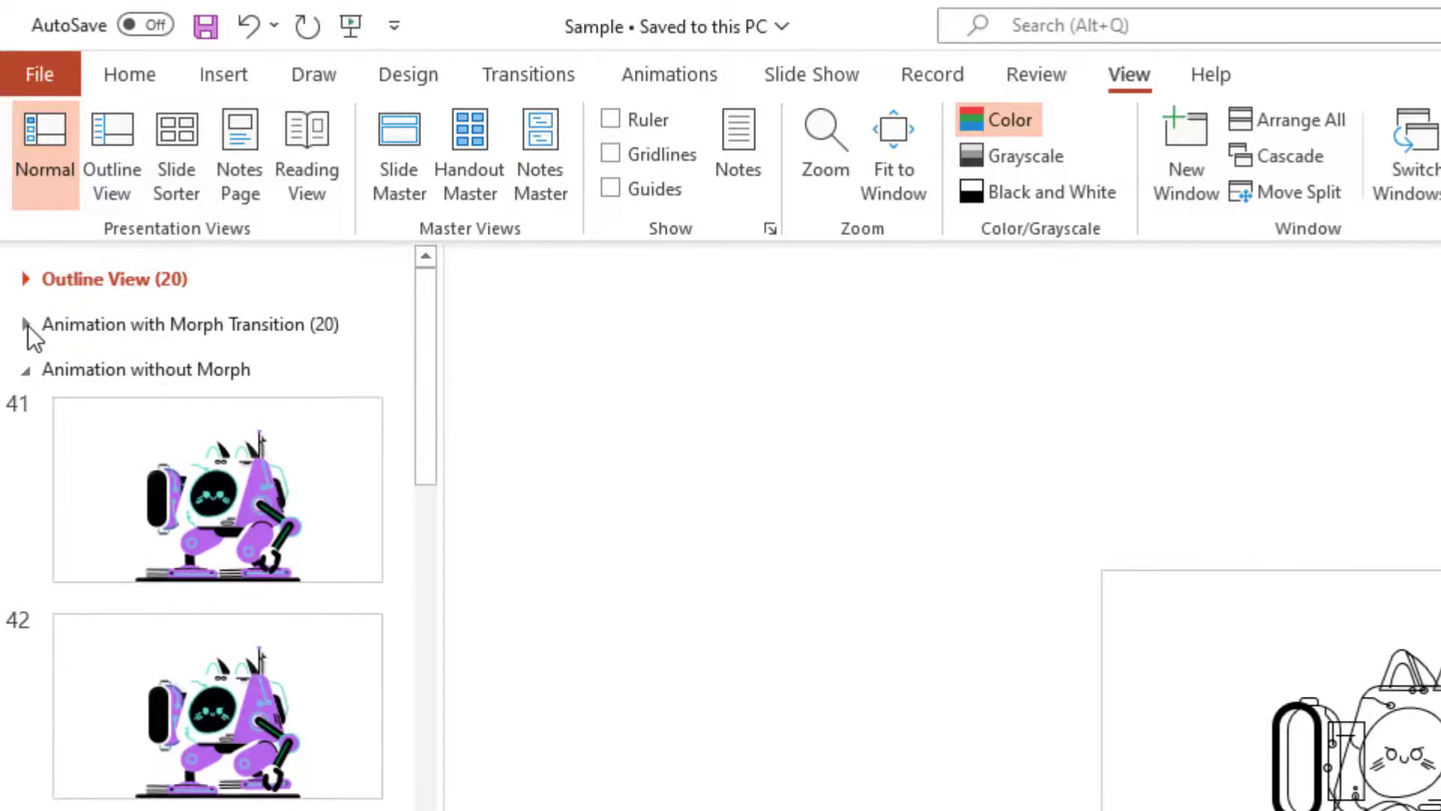
left_click(26, 370)
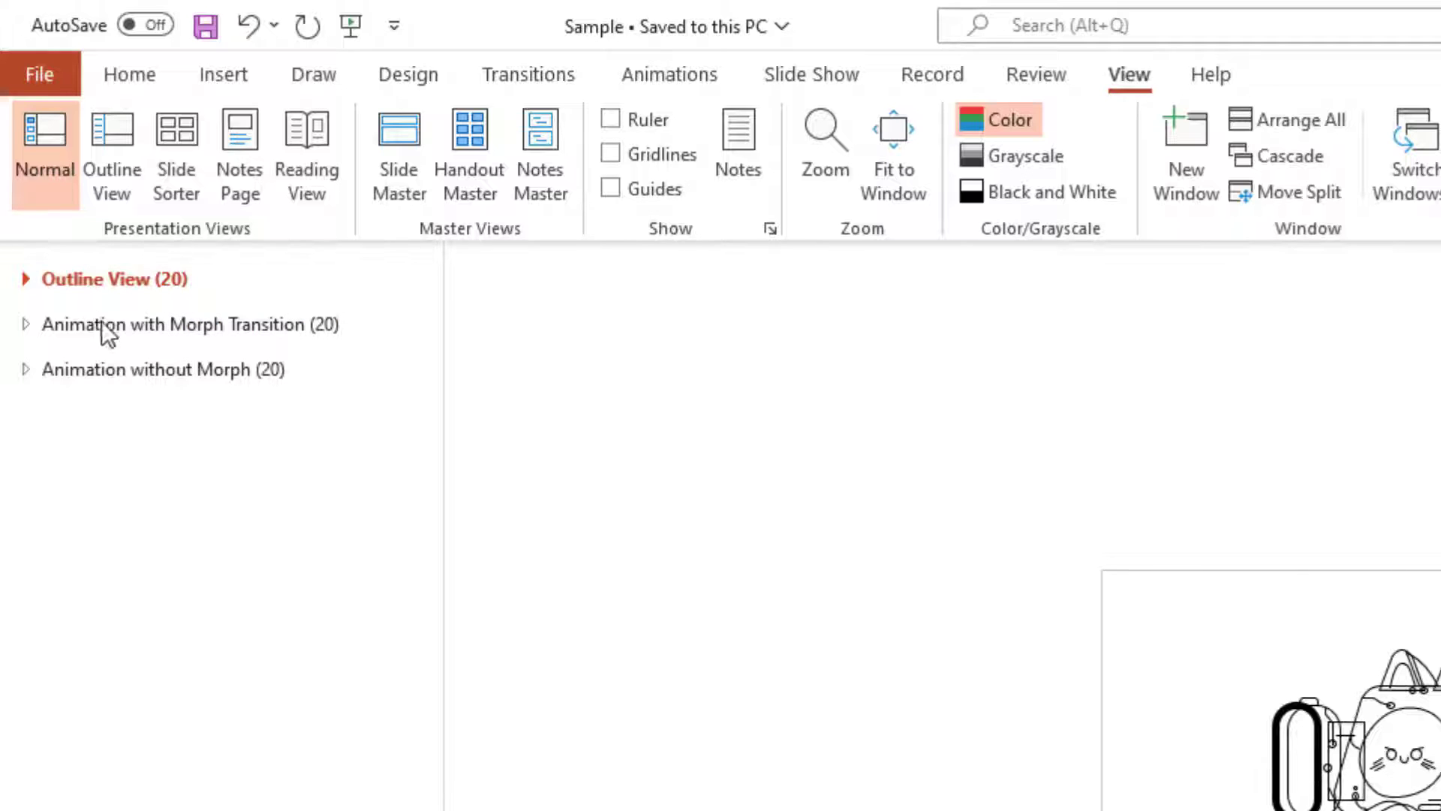
Step: Remove the Animation without Morph section, keeping its slides, and expand Animation with Morph Transition
left_click(145, 371)
right_click(145, 371)
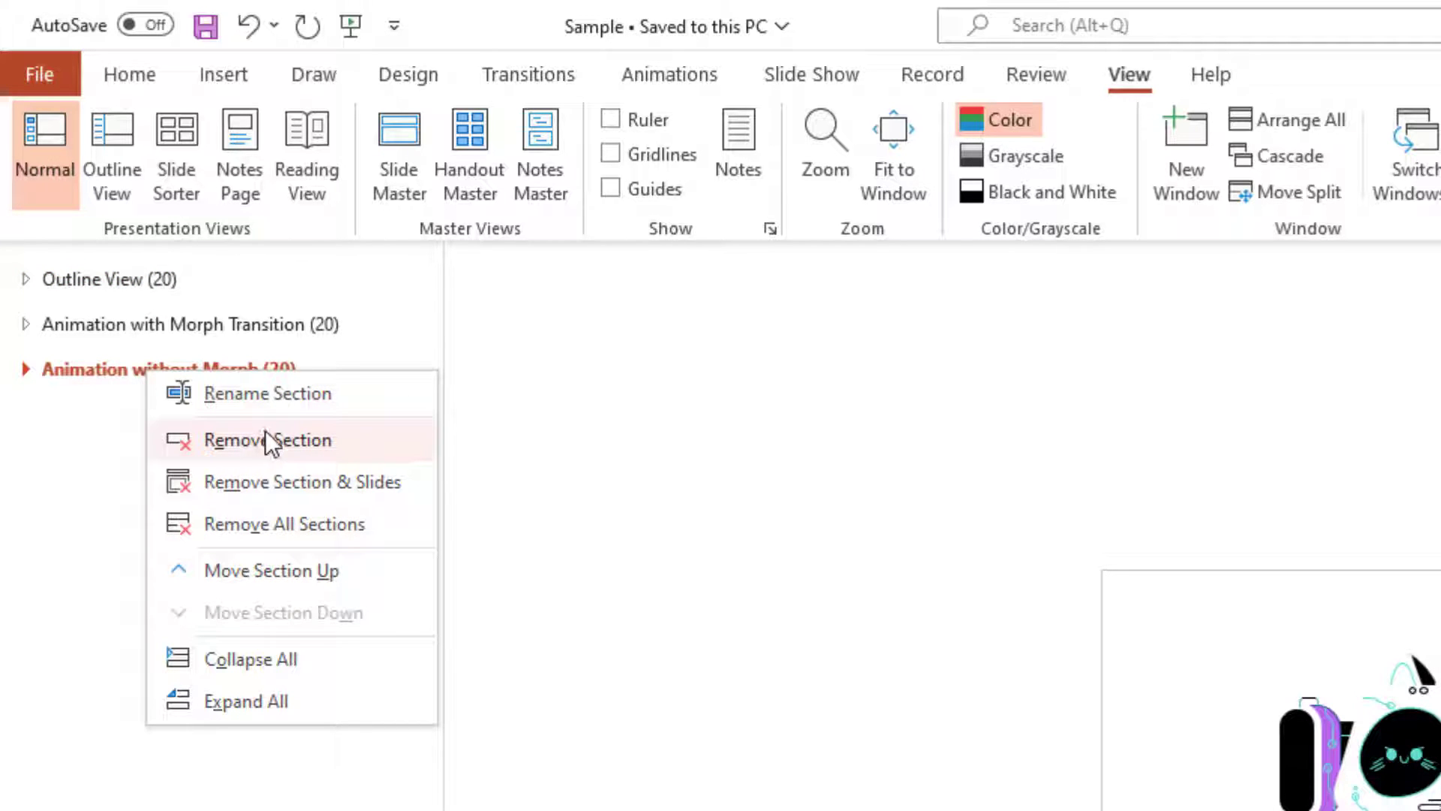
left_click(271, 440)
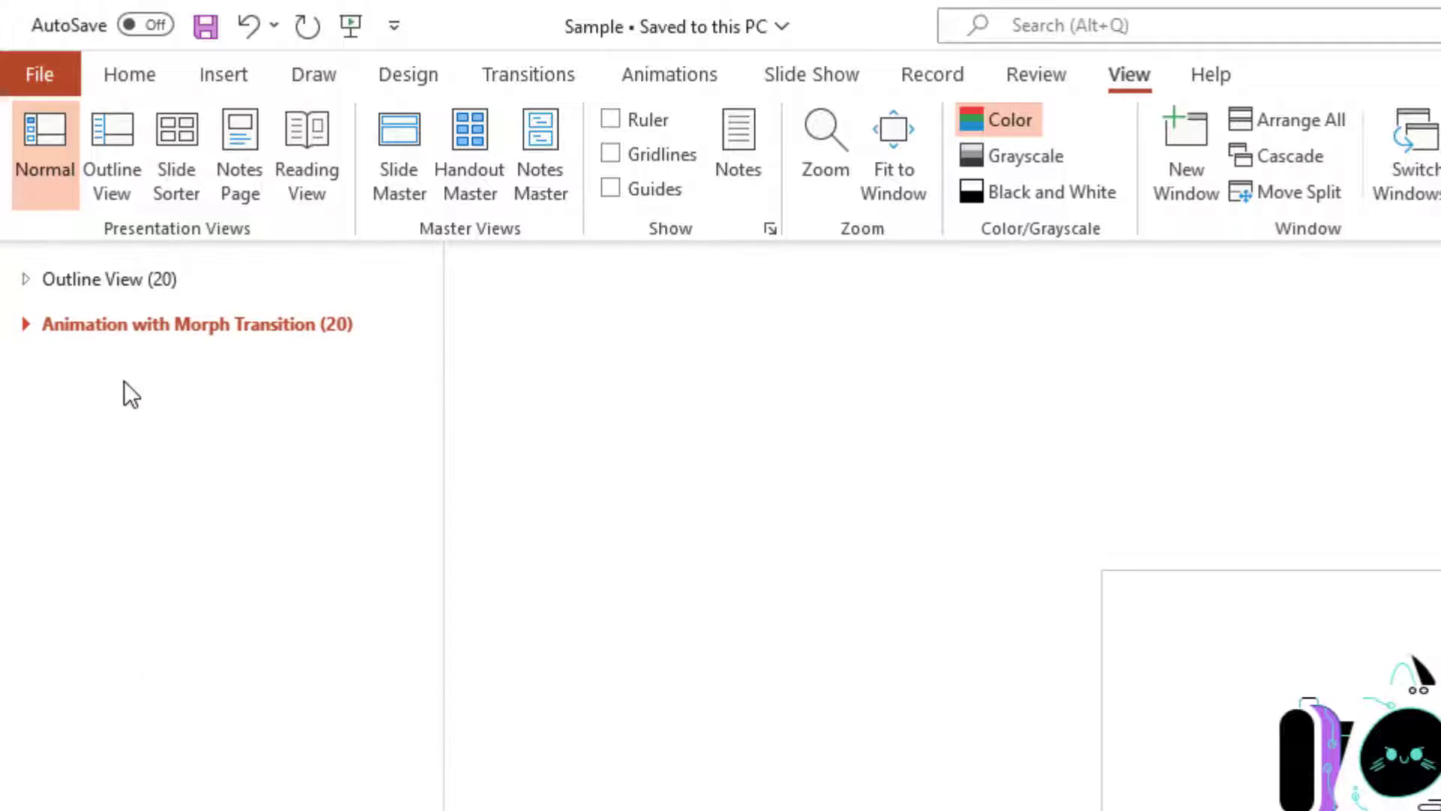
left_click(30, 325)
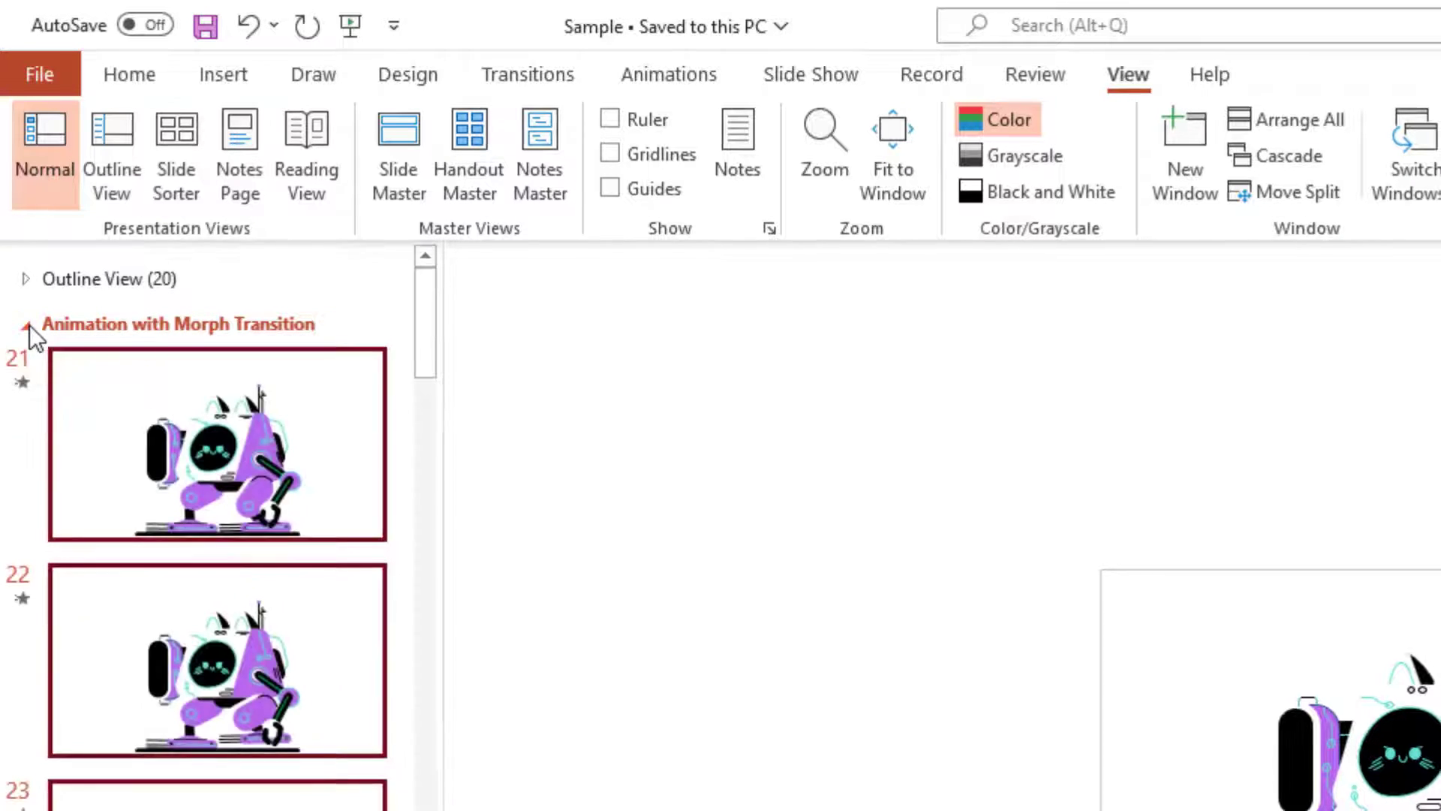
scroll(165, 450, "down", 20)
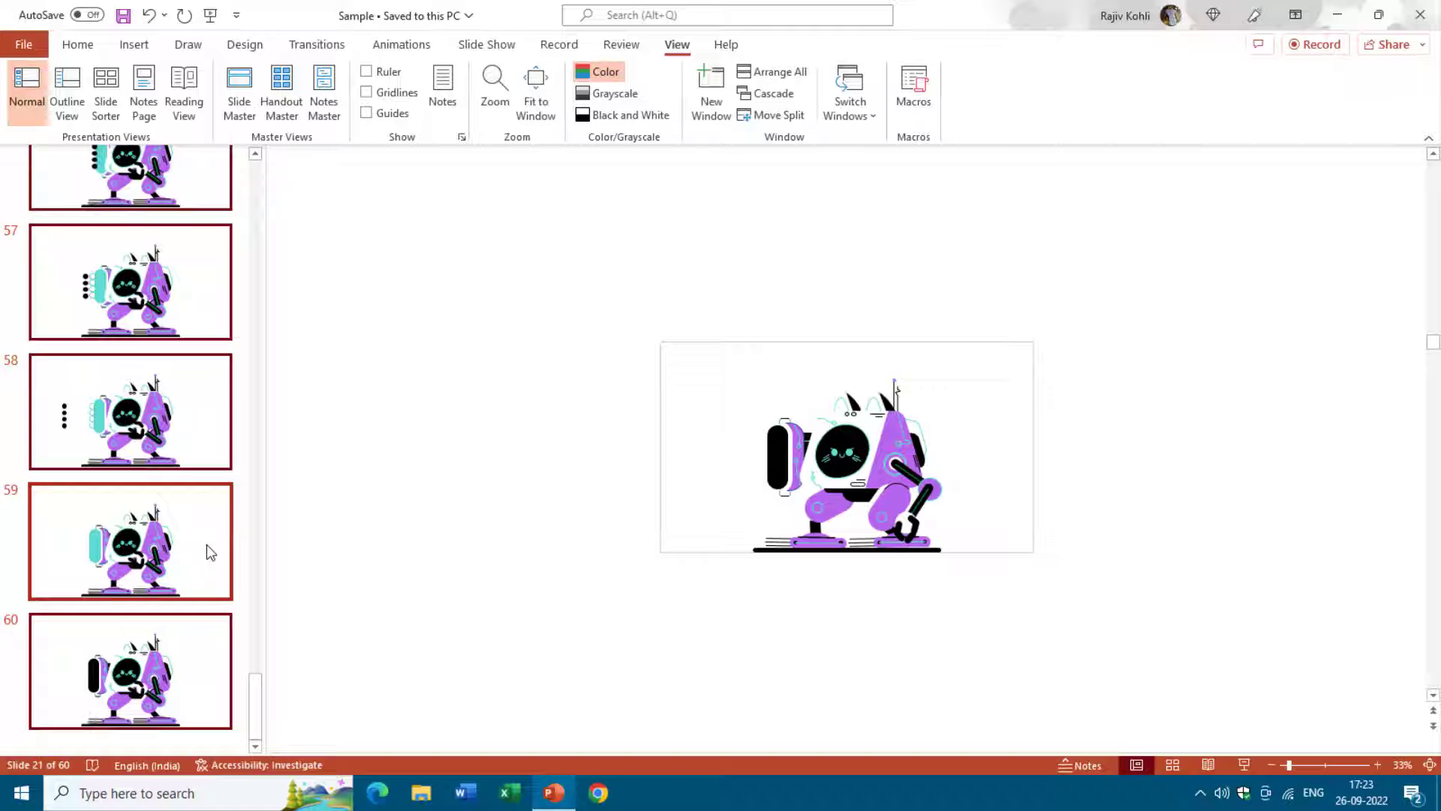
Step: Remove the Animation with Morph Transition section while keeping its slides
left_click_drag(251, 692, 306, 168)
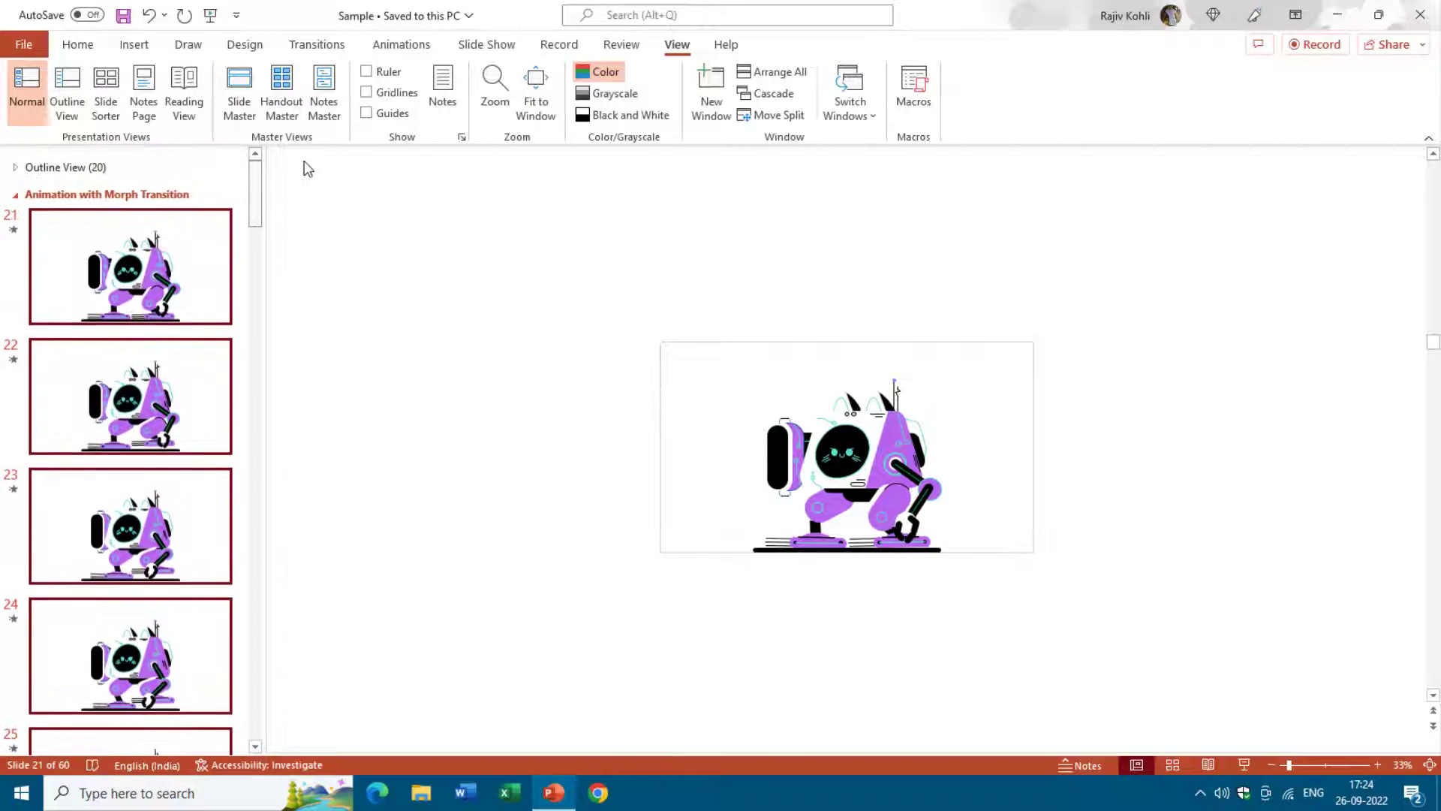
right_click(55, 197)
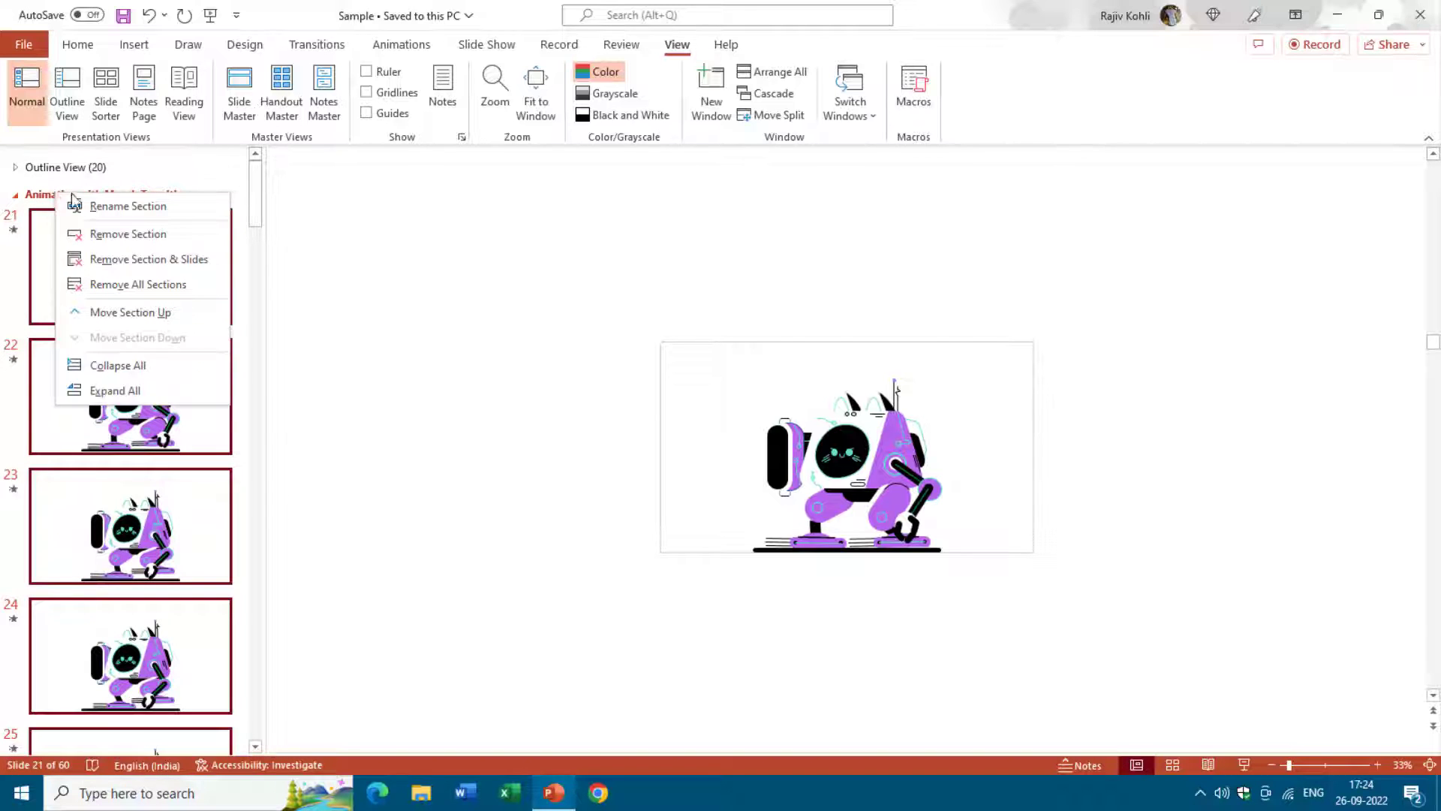
left_click(107, 234)
Step: Remove the Outline View section, keeping its slides, and select slide 1
left_click(15, 167)
mouse_move(255, 172)
left_mouse_down()
mouse_move(256, 725)
mouse_move(255, 149)
left_mouse_up()
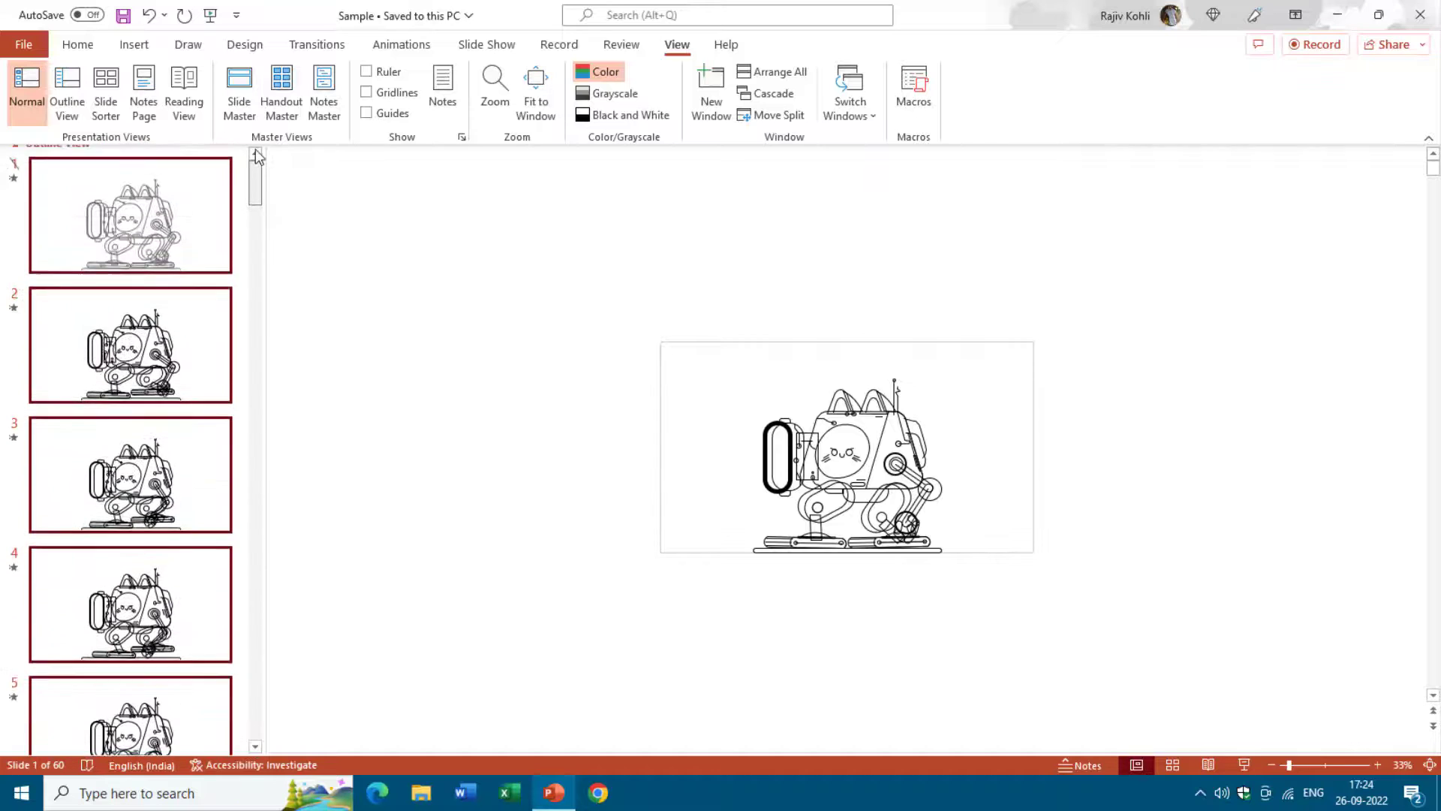
right_click(75, 175)
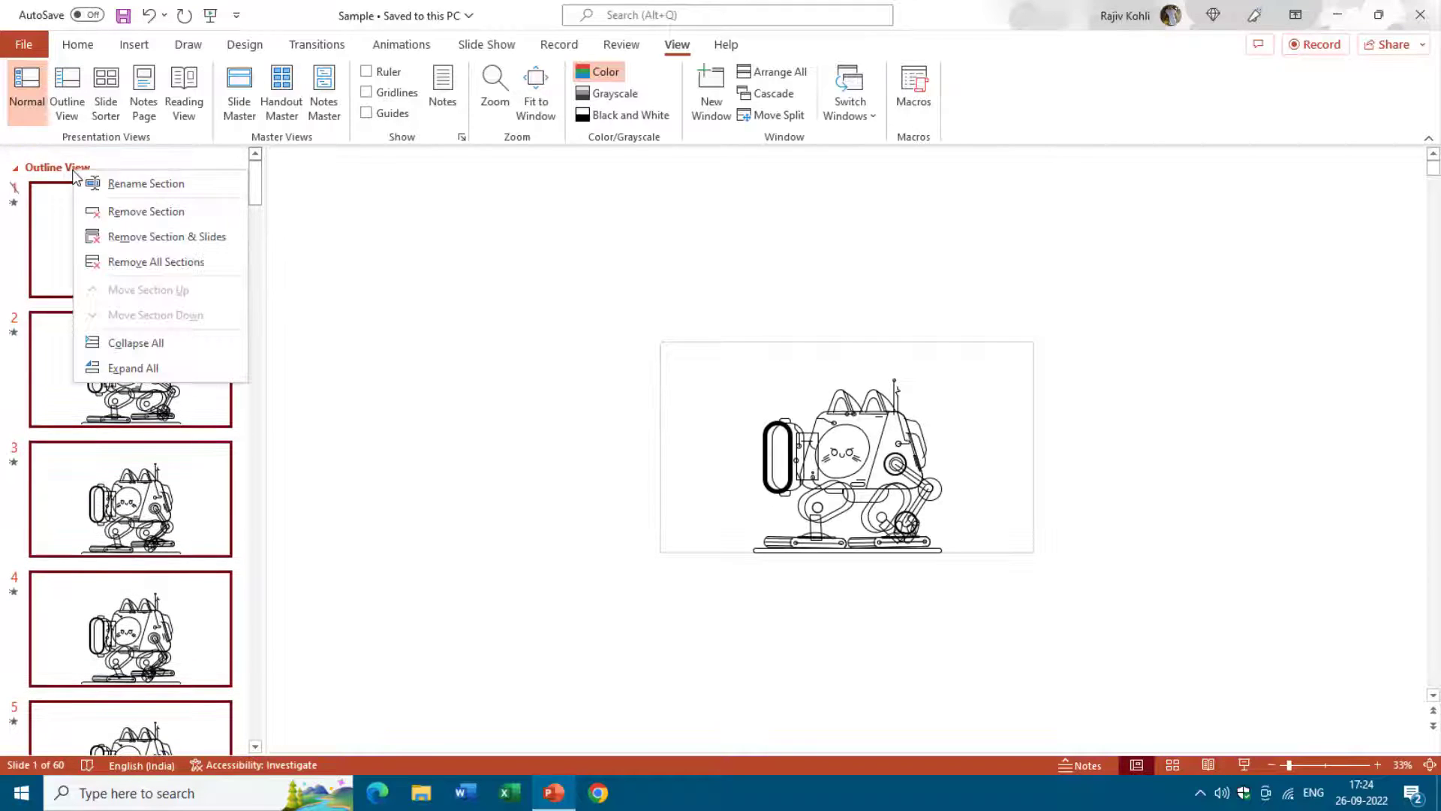
left_click(124, 212)
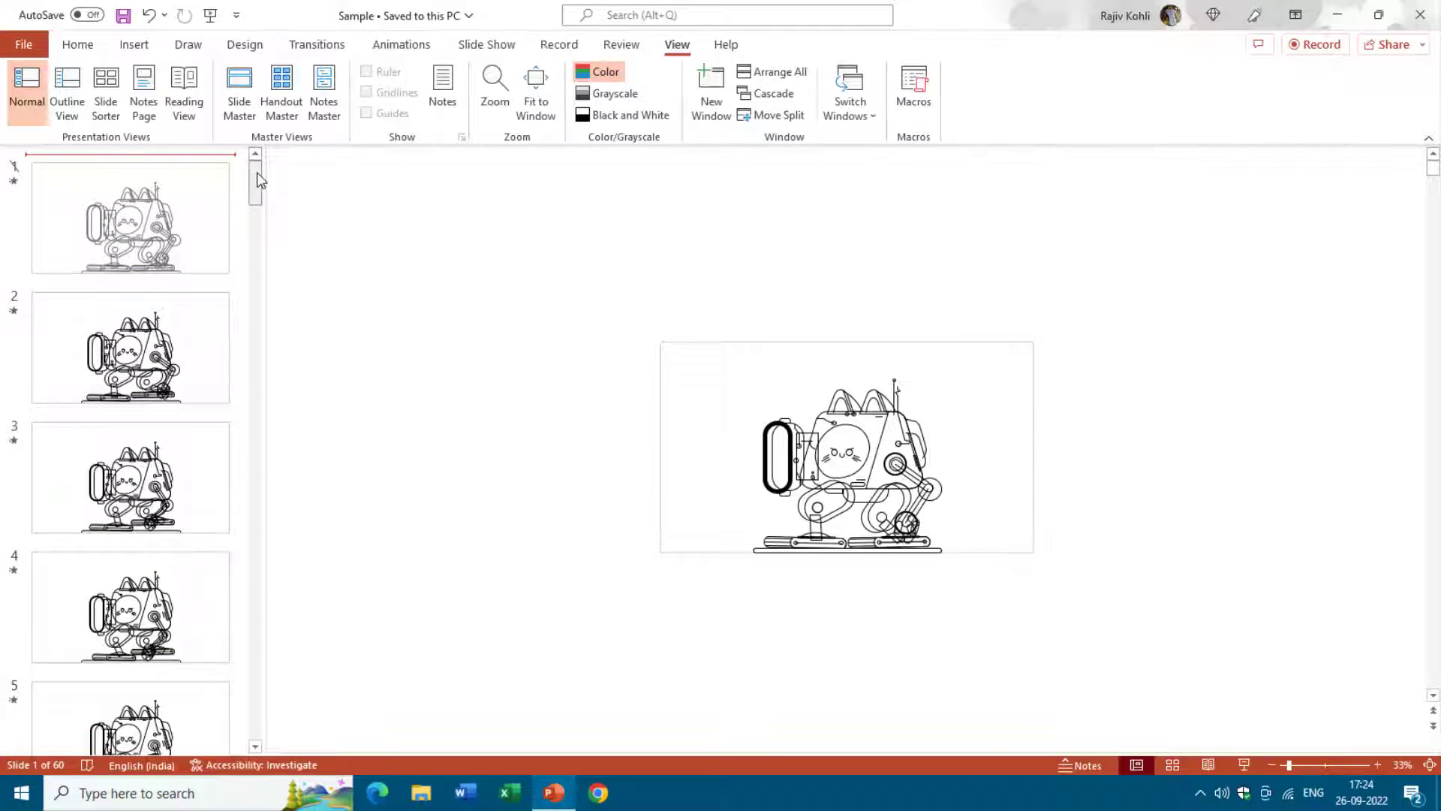
left_click(217, 189)
left_click_drag(254, 187, 189, 156)
Step: Add a new section before slide 1 and name it 'Outline View'
right_click(180, 163)
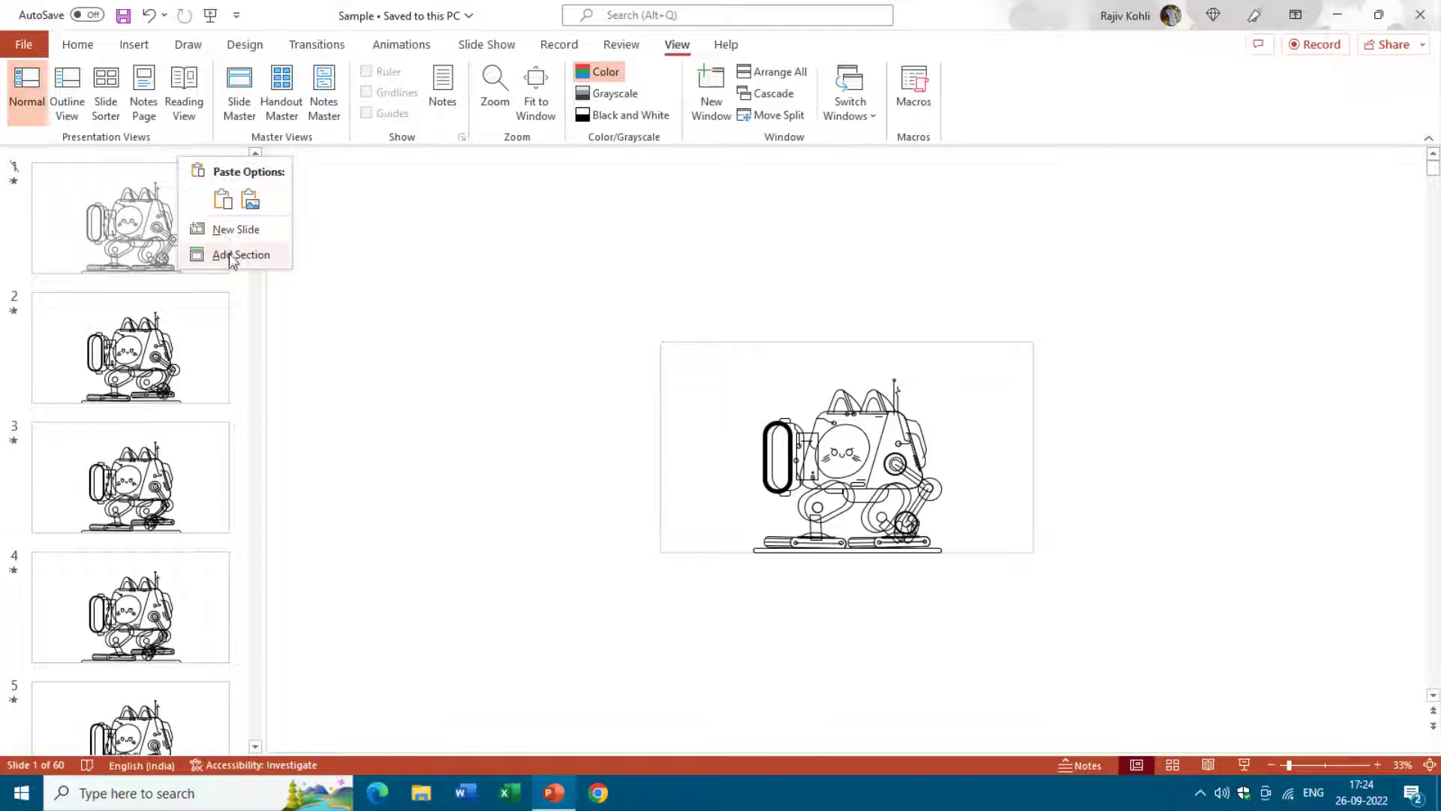
left_click(82, 46)
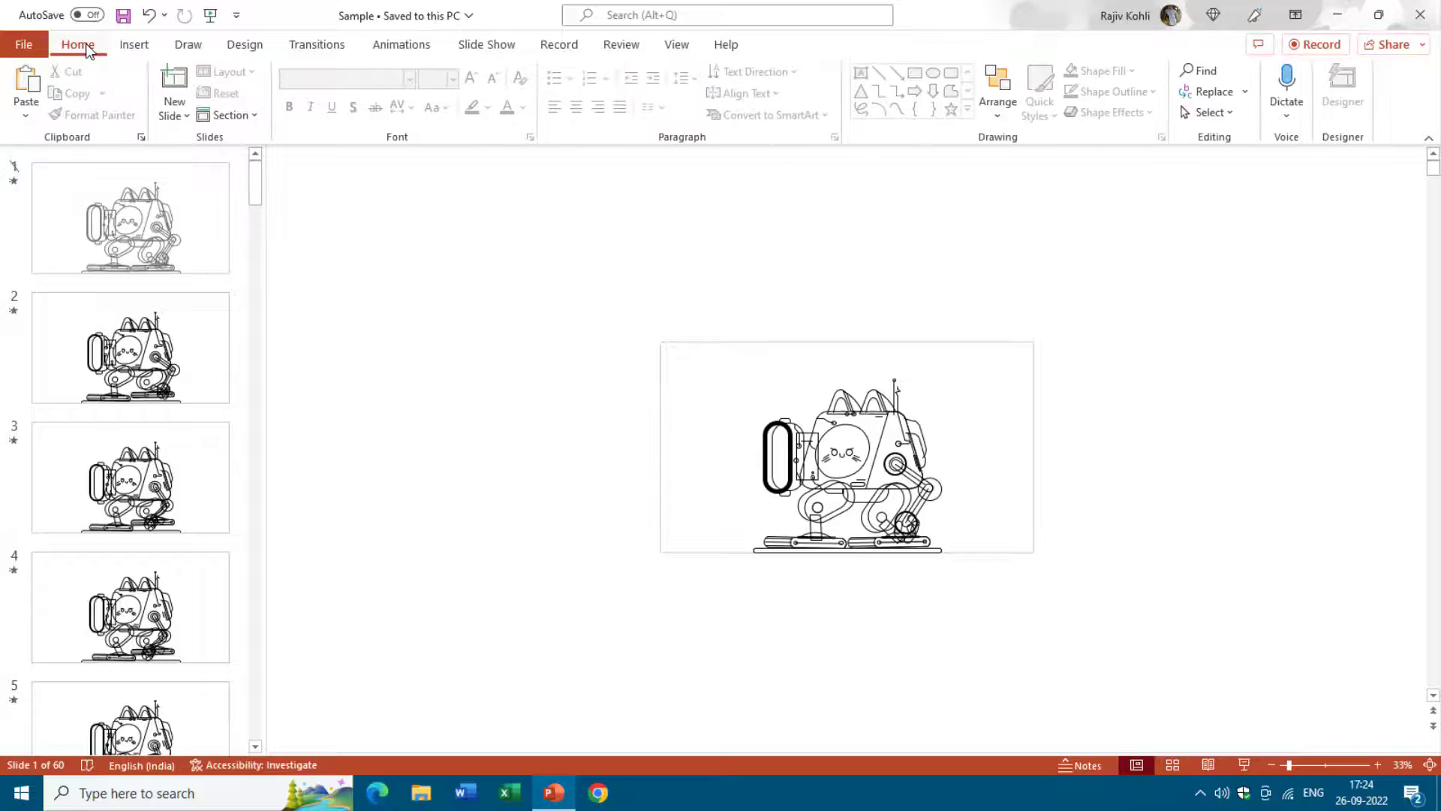
left_click(242, 123)
left_click(245, 141)
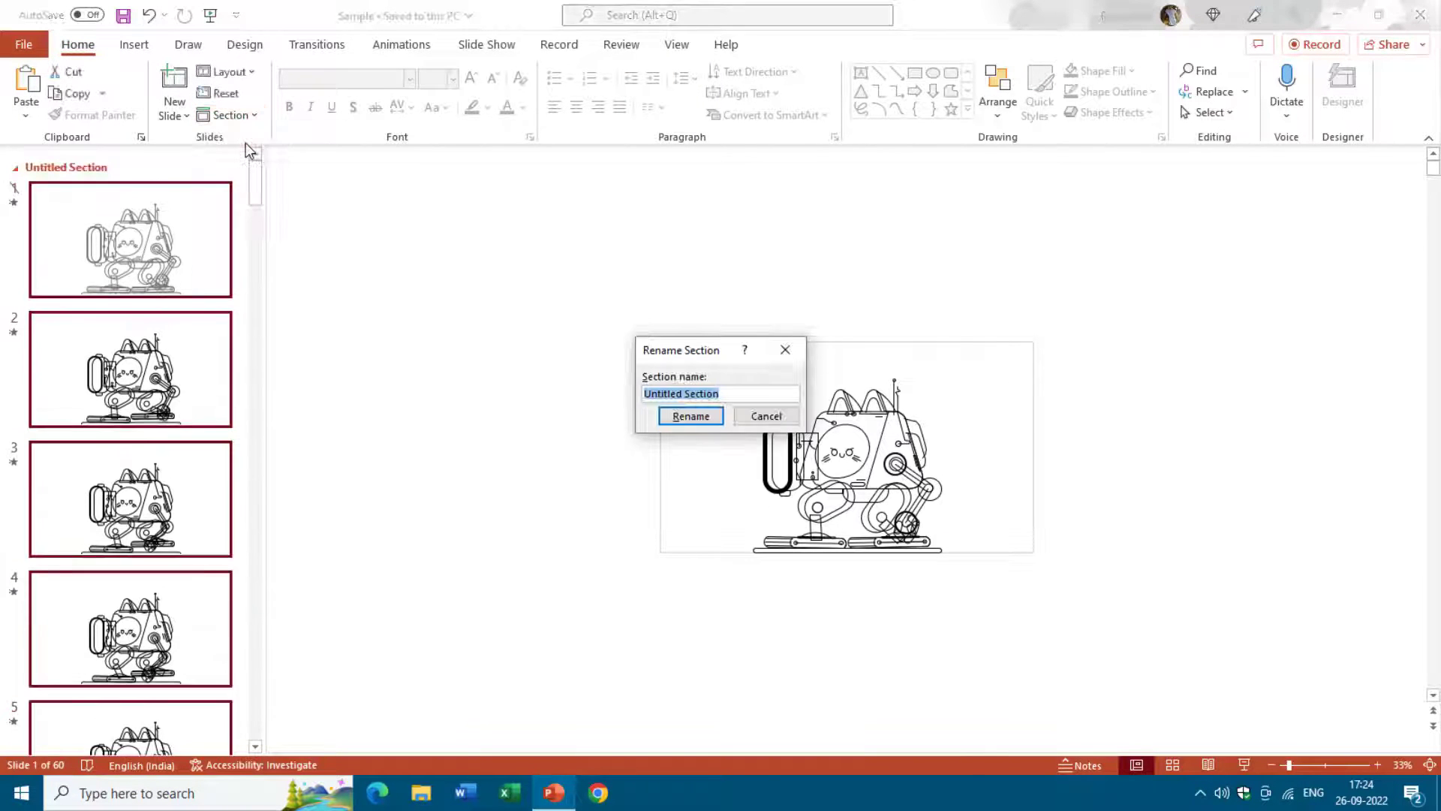
left_click(256, 219)
type("Gutline Viw")
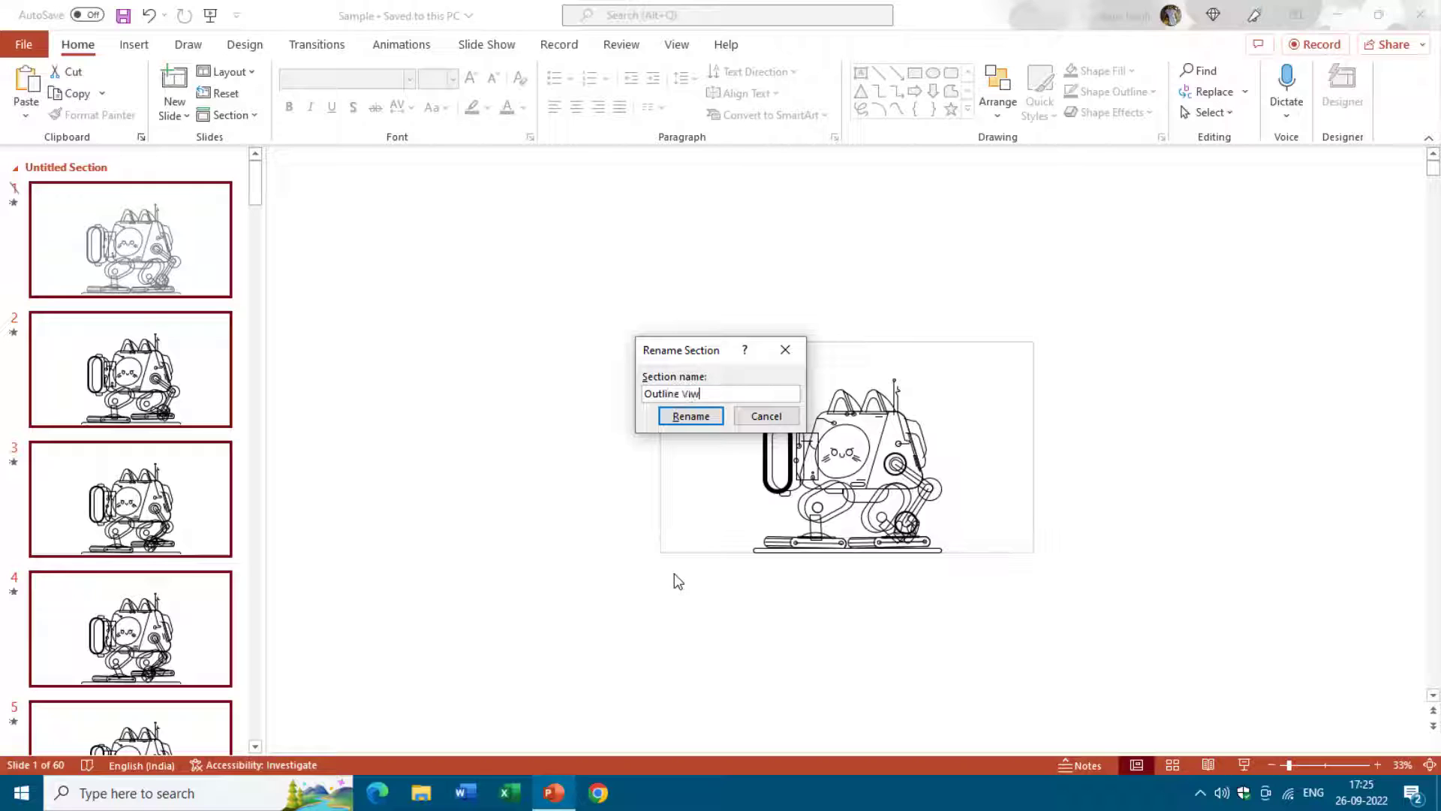
key("BackSpace")
key("BackSpace")
type("iew")
key("Return")
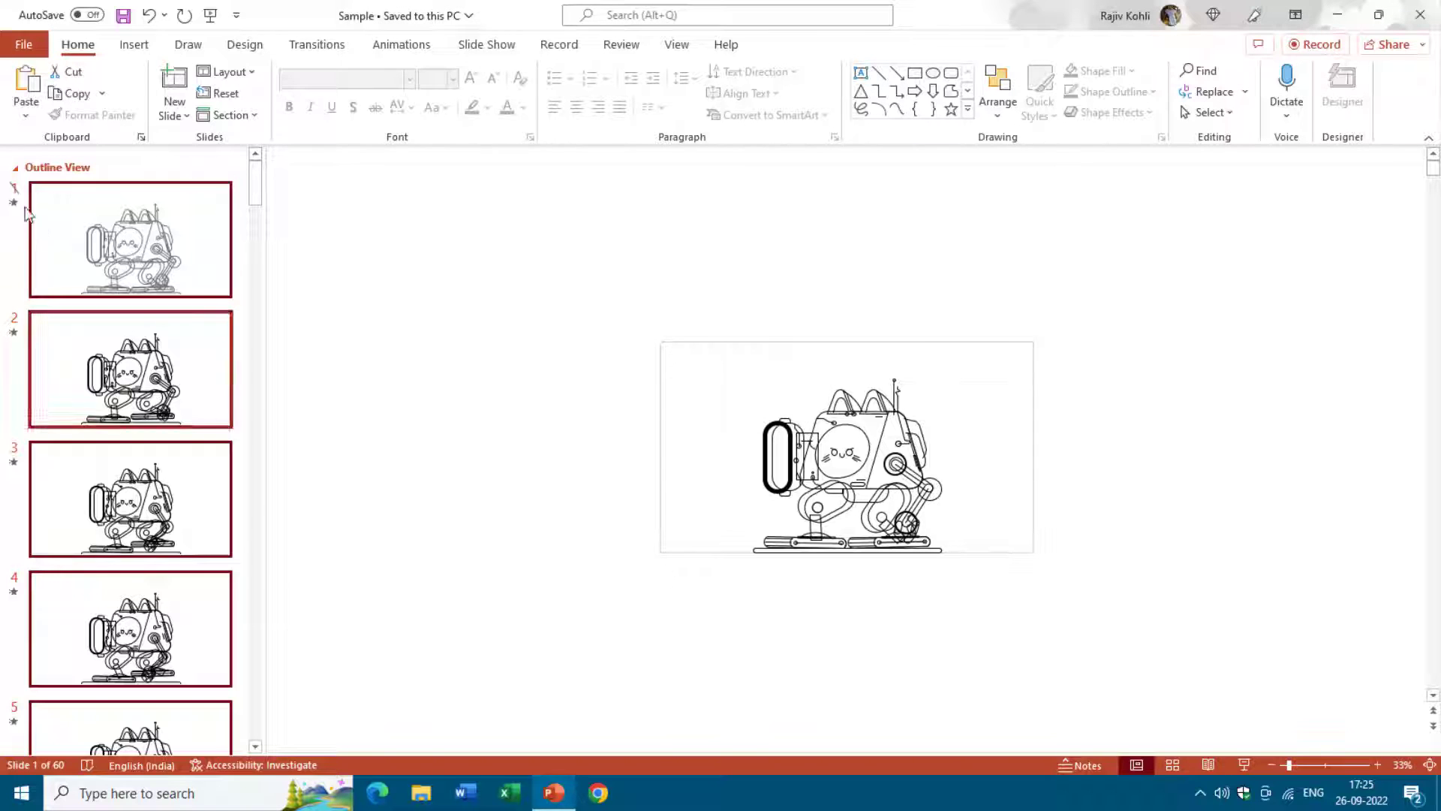
Step: Add a section at slide 21 named 'Animation with Morph Transition'
left_click(255, 206)
left_click_drag(259, 201, 257, 378)
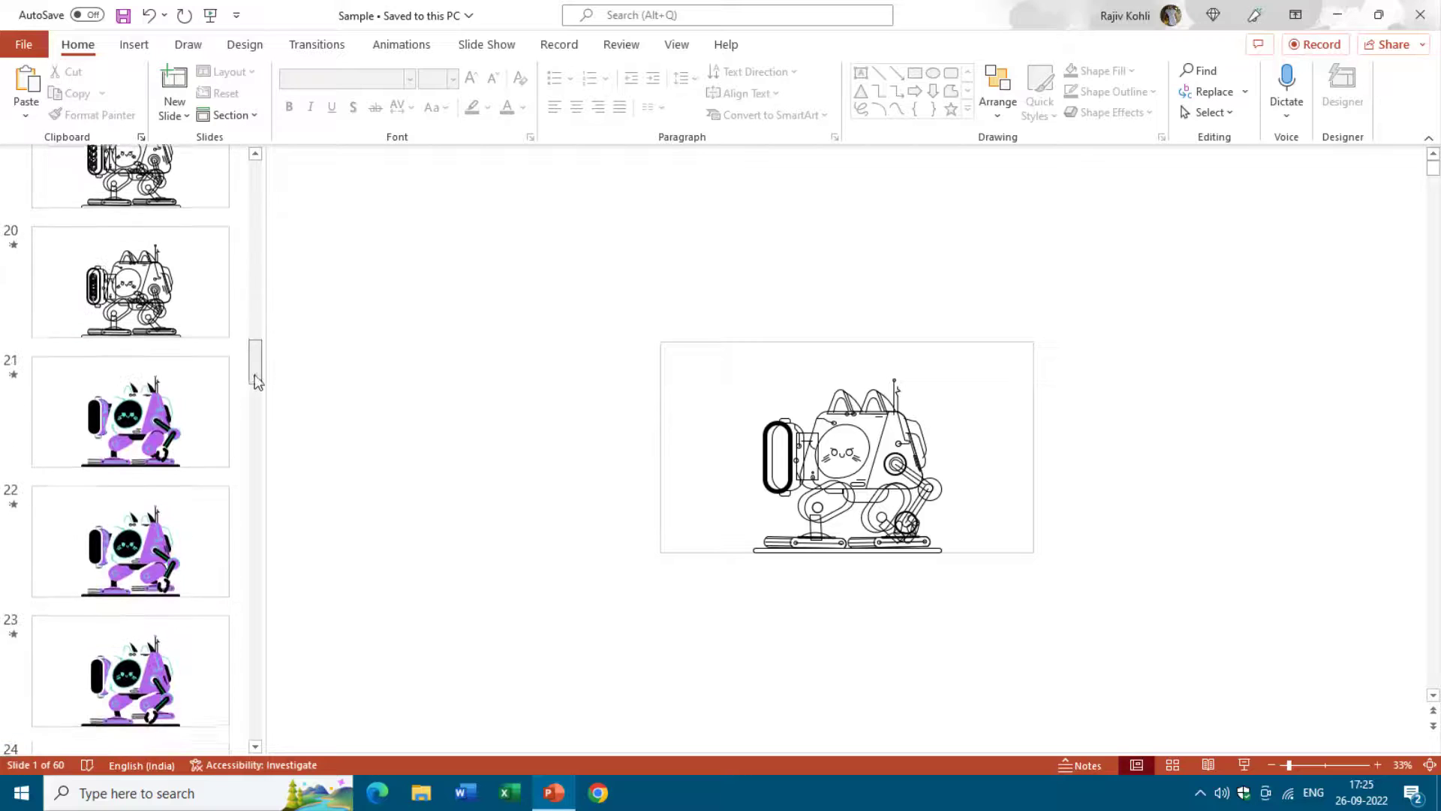
right_click(133, 348)
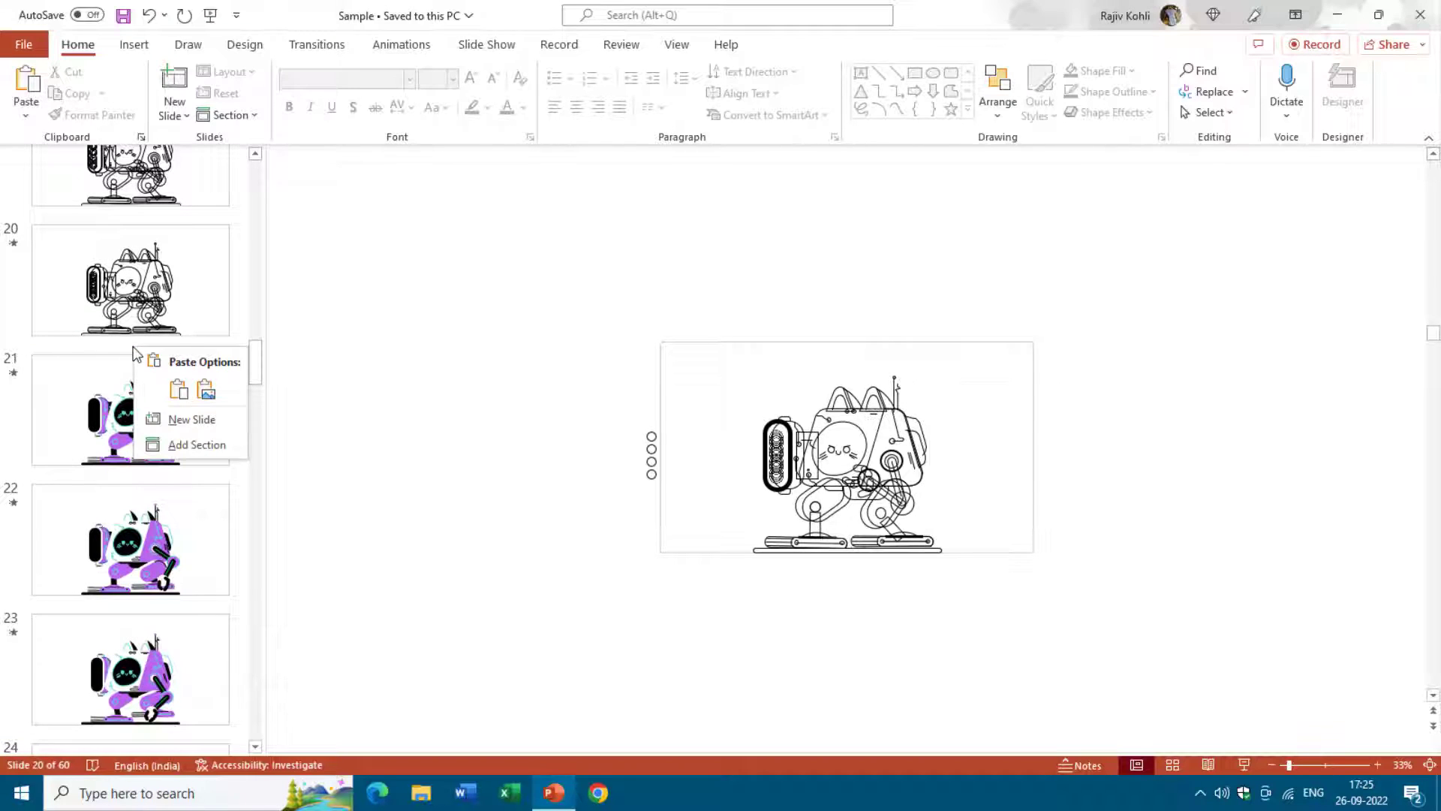
left_click(199, 444)
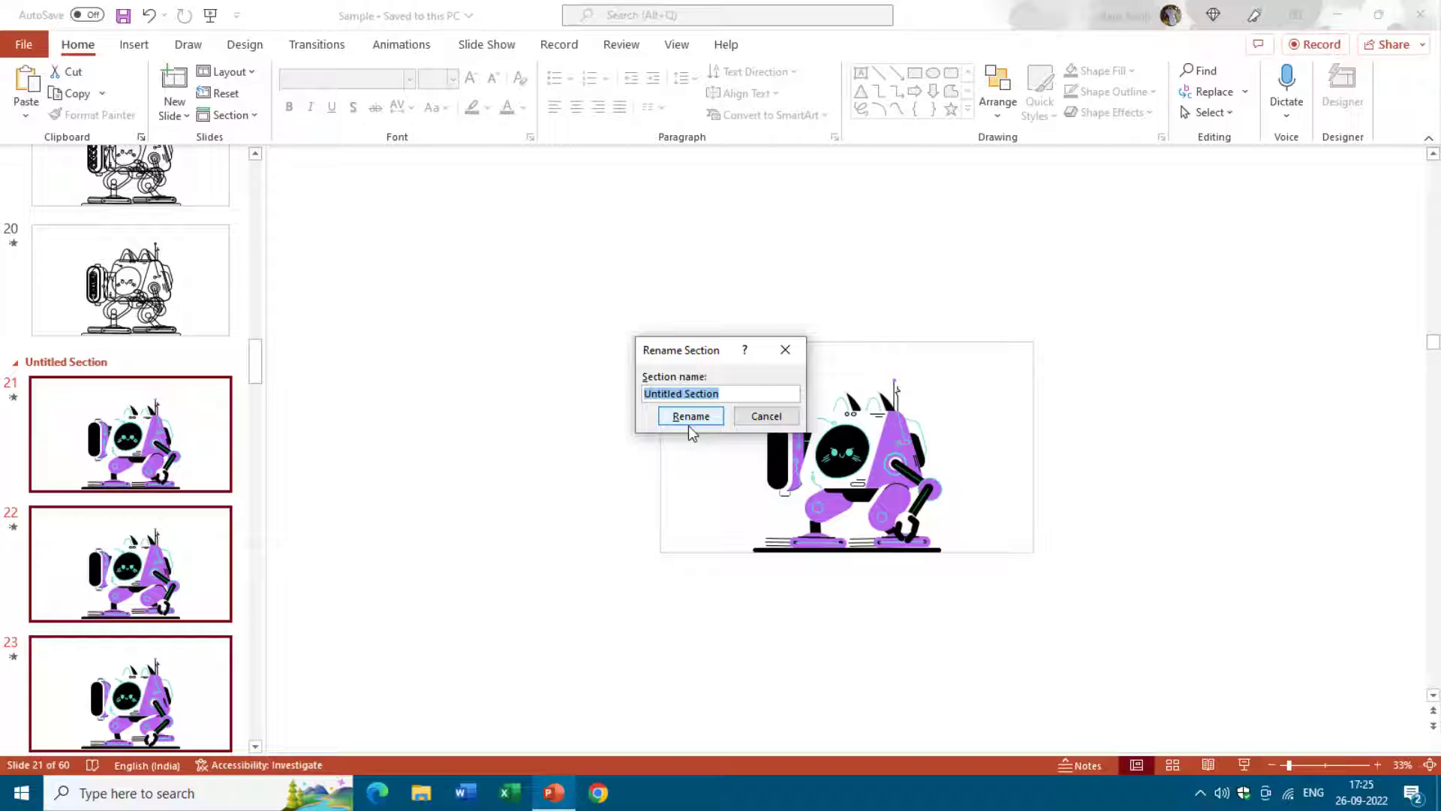
type("Animation with Morph Transition")
left_click(689, 423)
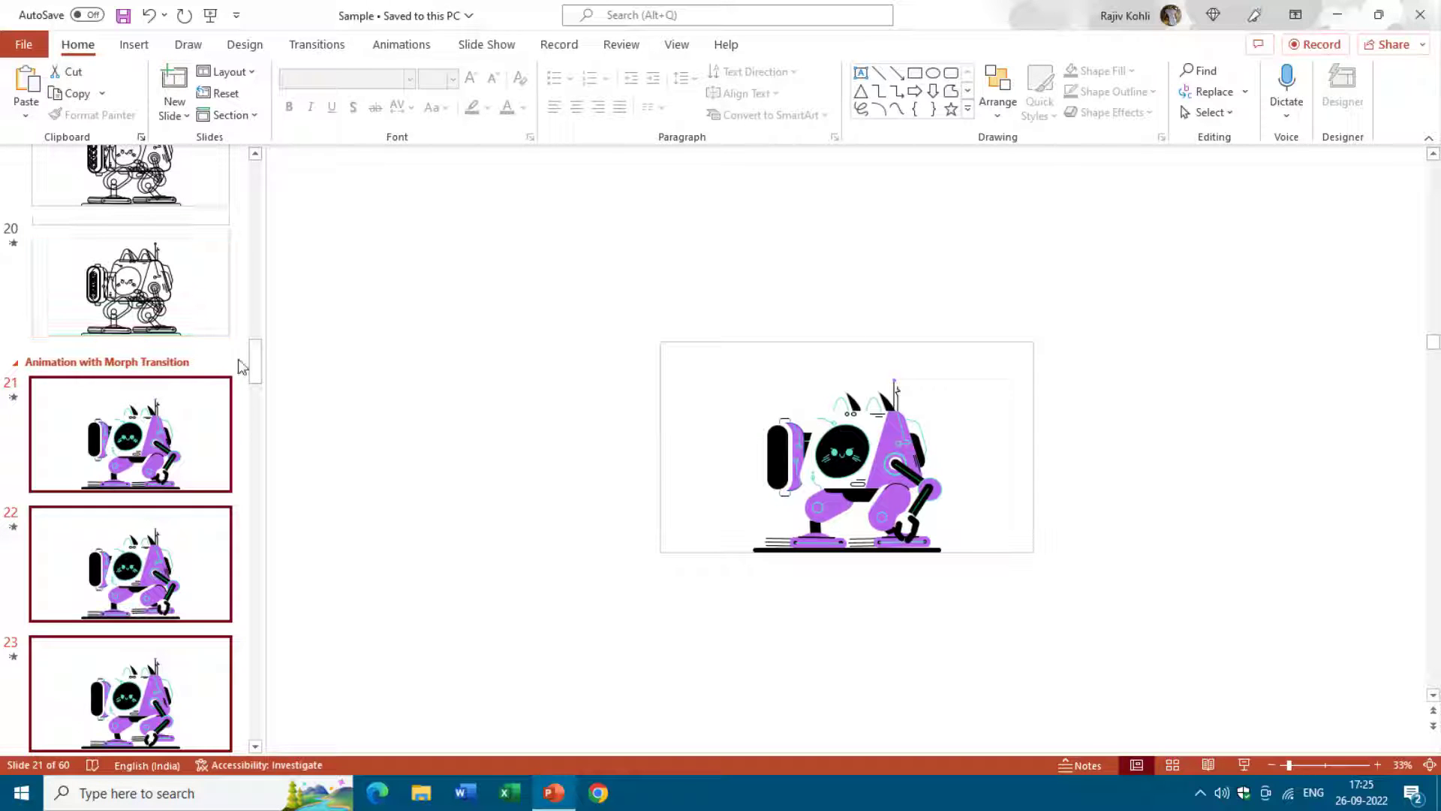
Step: Add a section at slide 41 named 'Animation without Morph'
left_click_drag(255, 364, 256, 548)
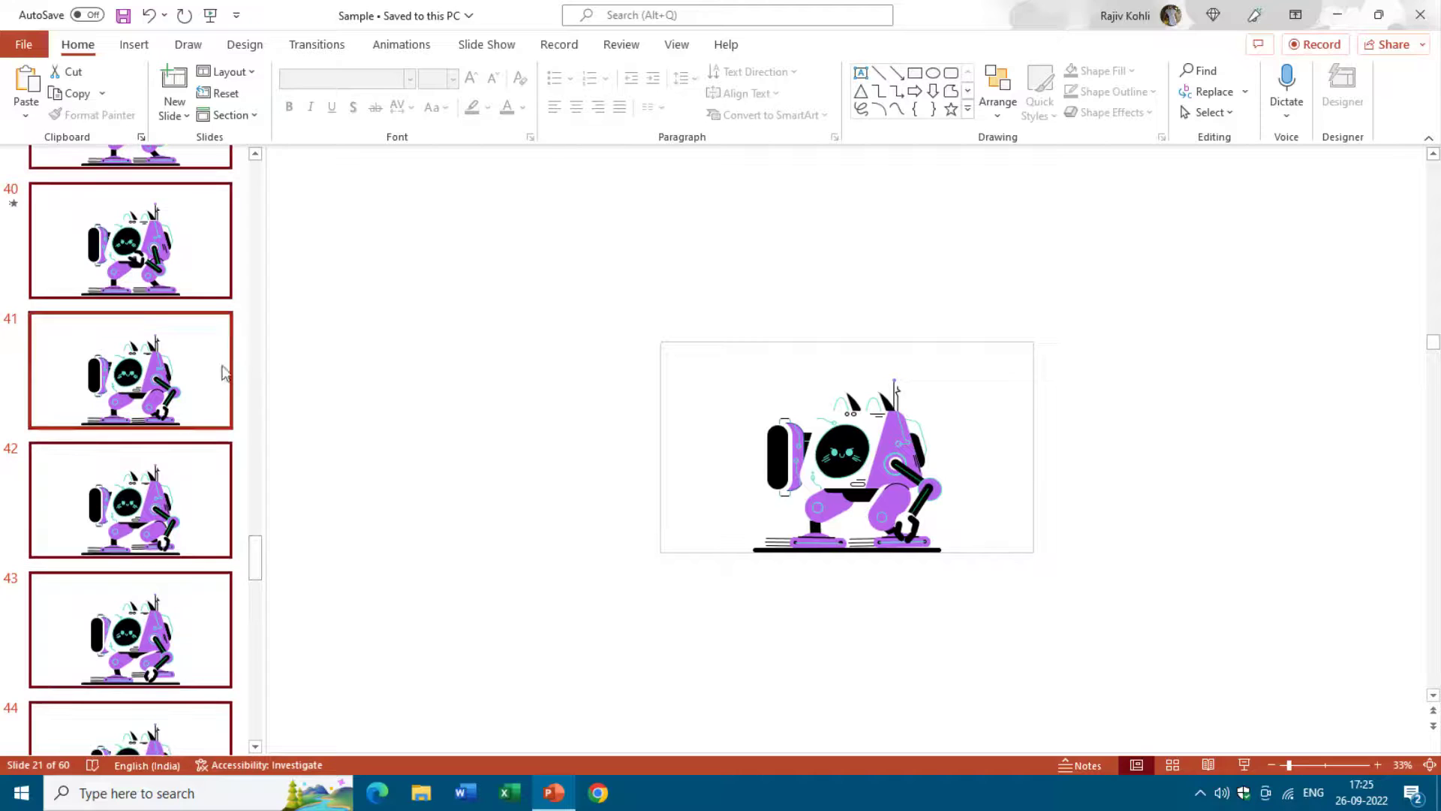
right_click(214, 308)
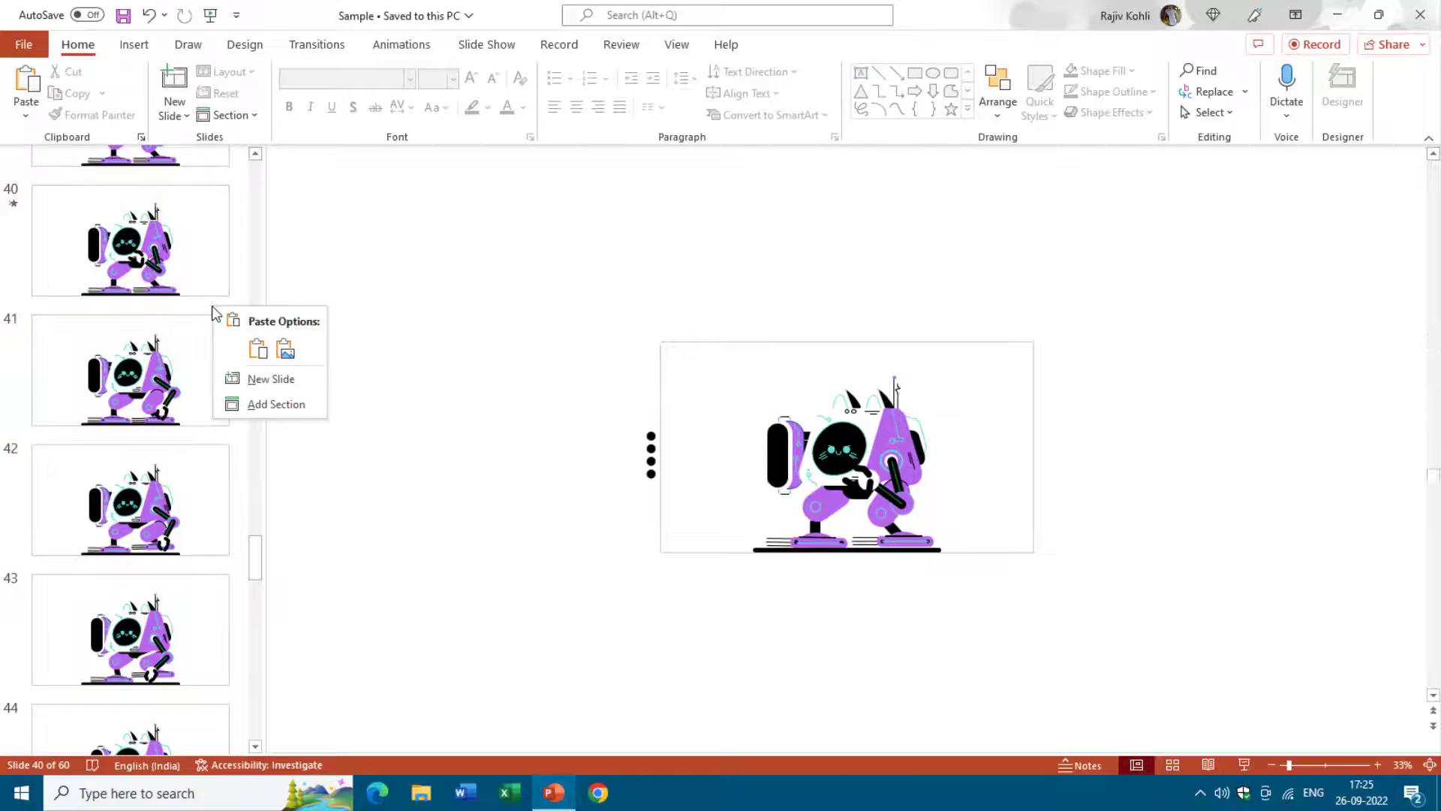
left_click(265, 405)
type("Animation witho")
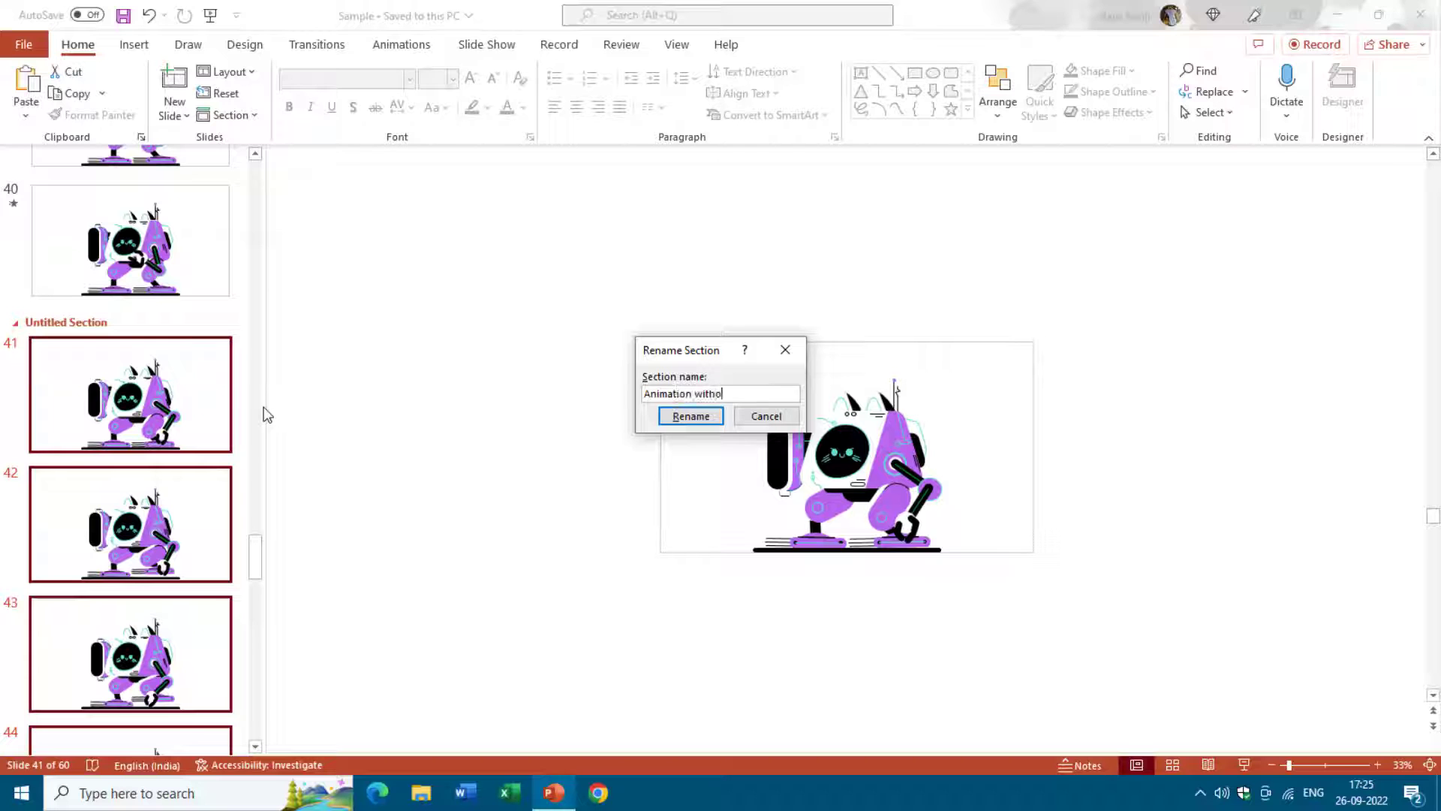
type("ut Morph")
key("Return")
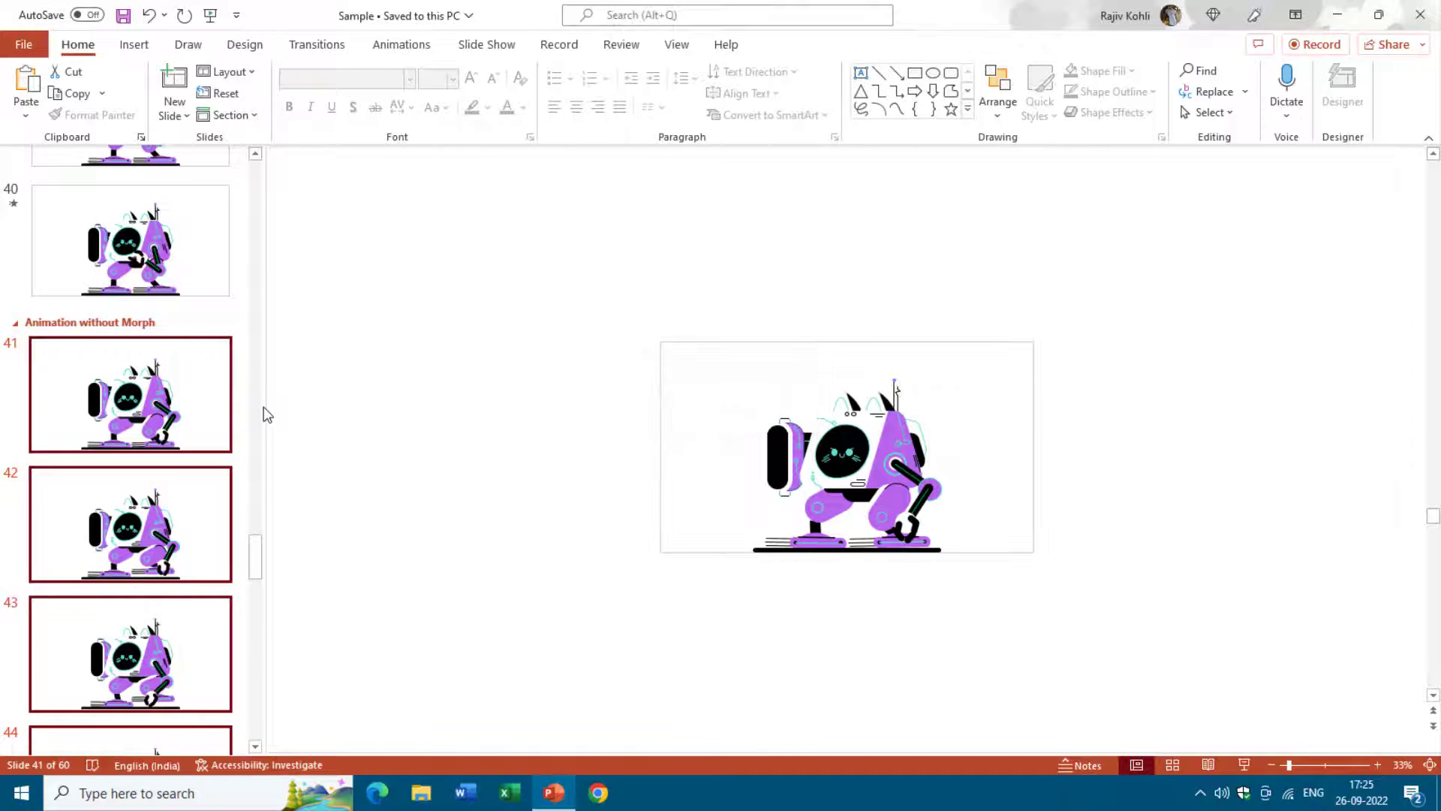
Step: Collapse the Outline View, Animation with Morph Transition and Animation without Morph sections
left_click_drag(255, 559, 264, 166)
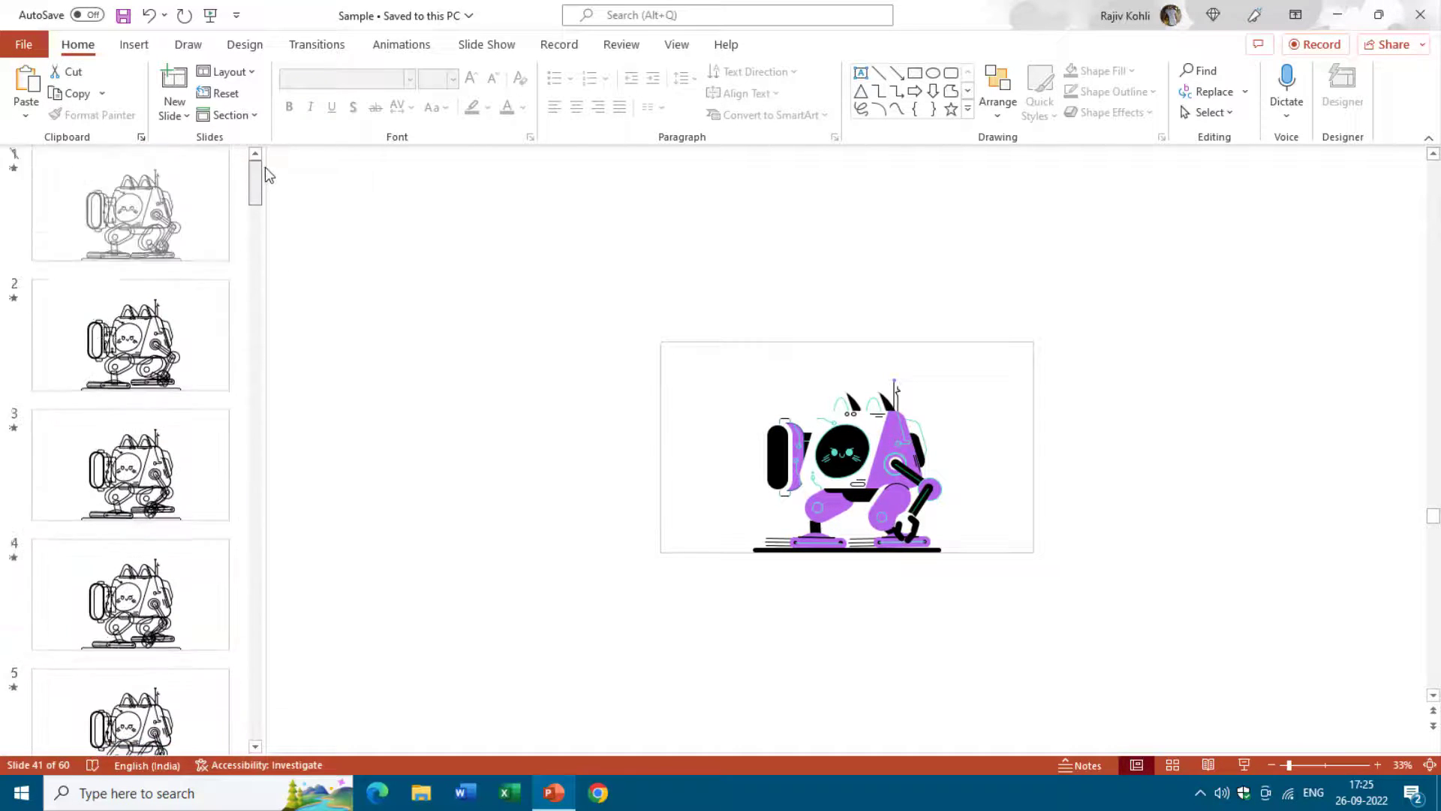
left_click(15, 167)
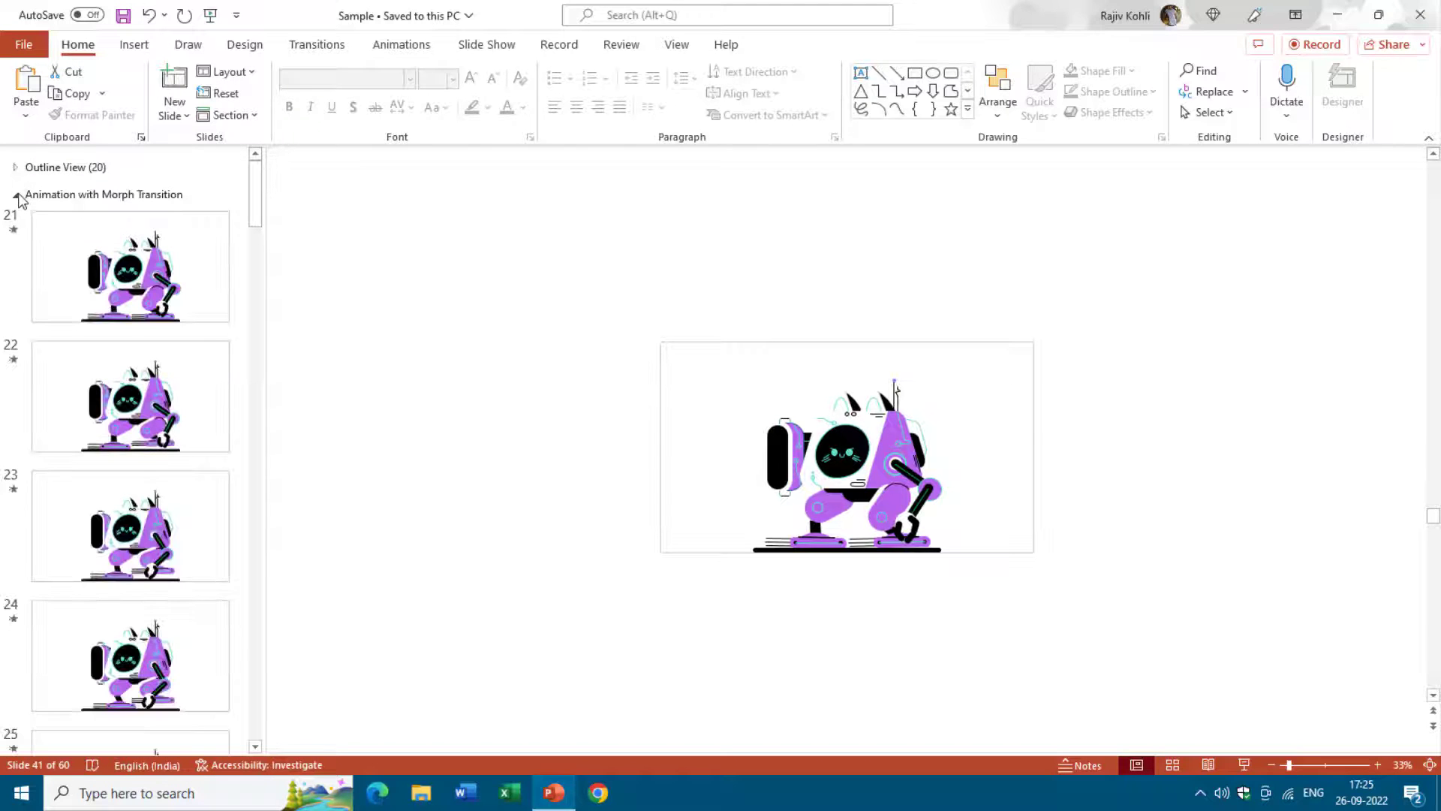
left_click(15, 194)
left_click(15, 222)
Step: Move Animation with Morph Transition to the top and Outline View into second place
left_click(57, 198)
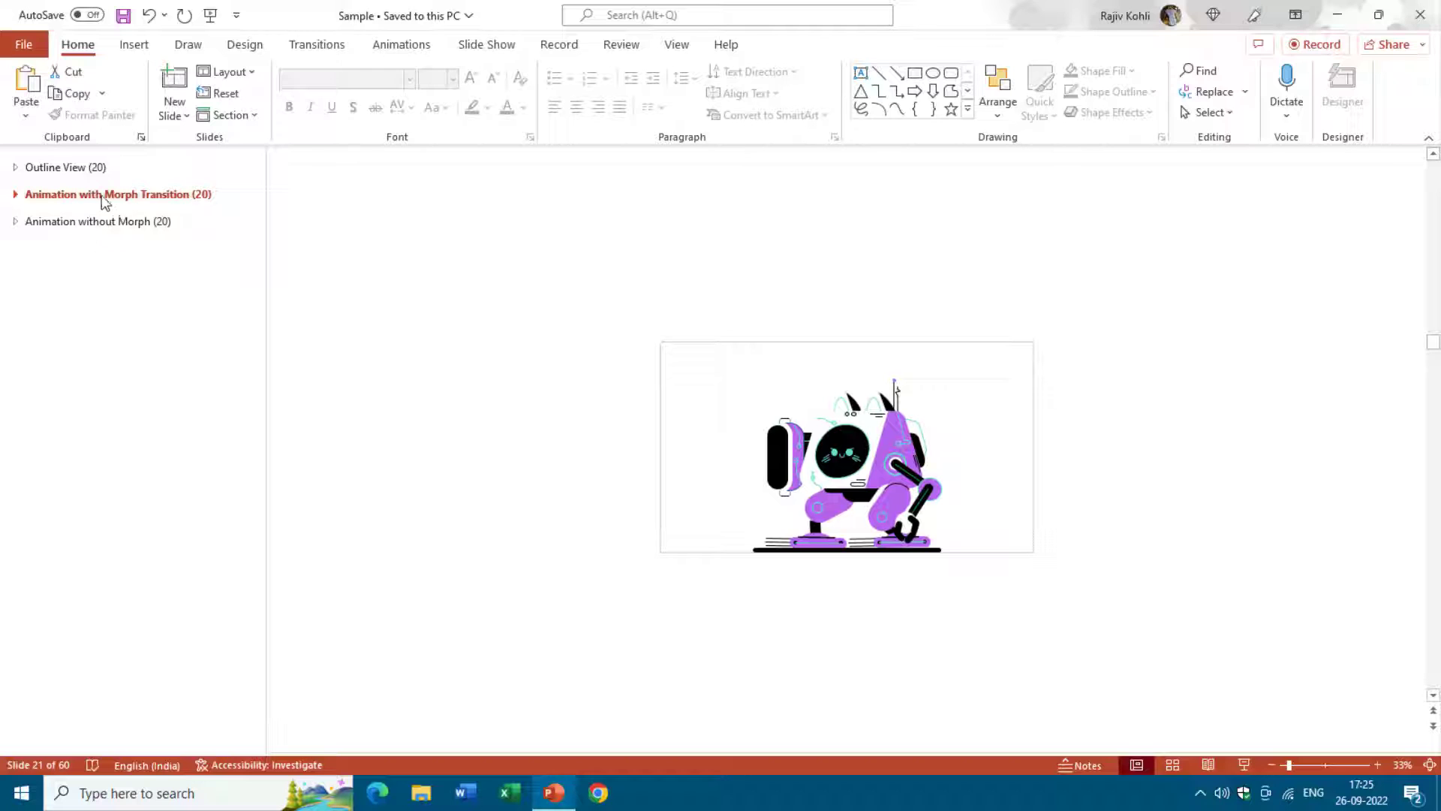
left_click_drag(103, 199, 100, 225)
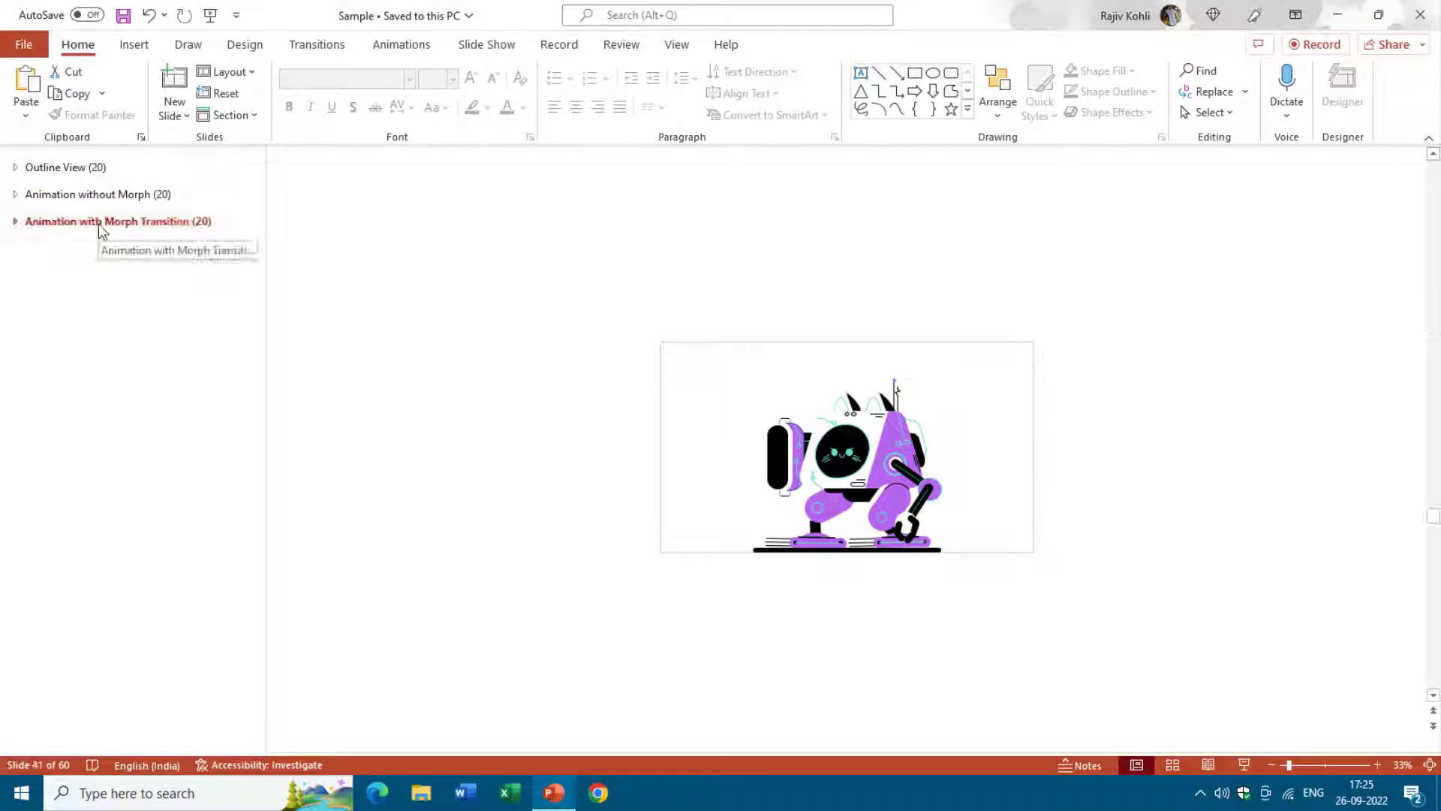
right_click(102, 231)
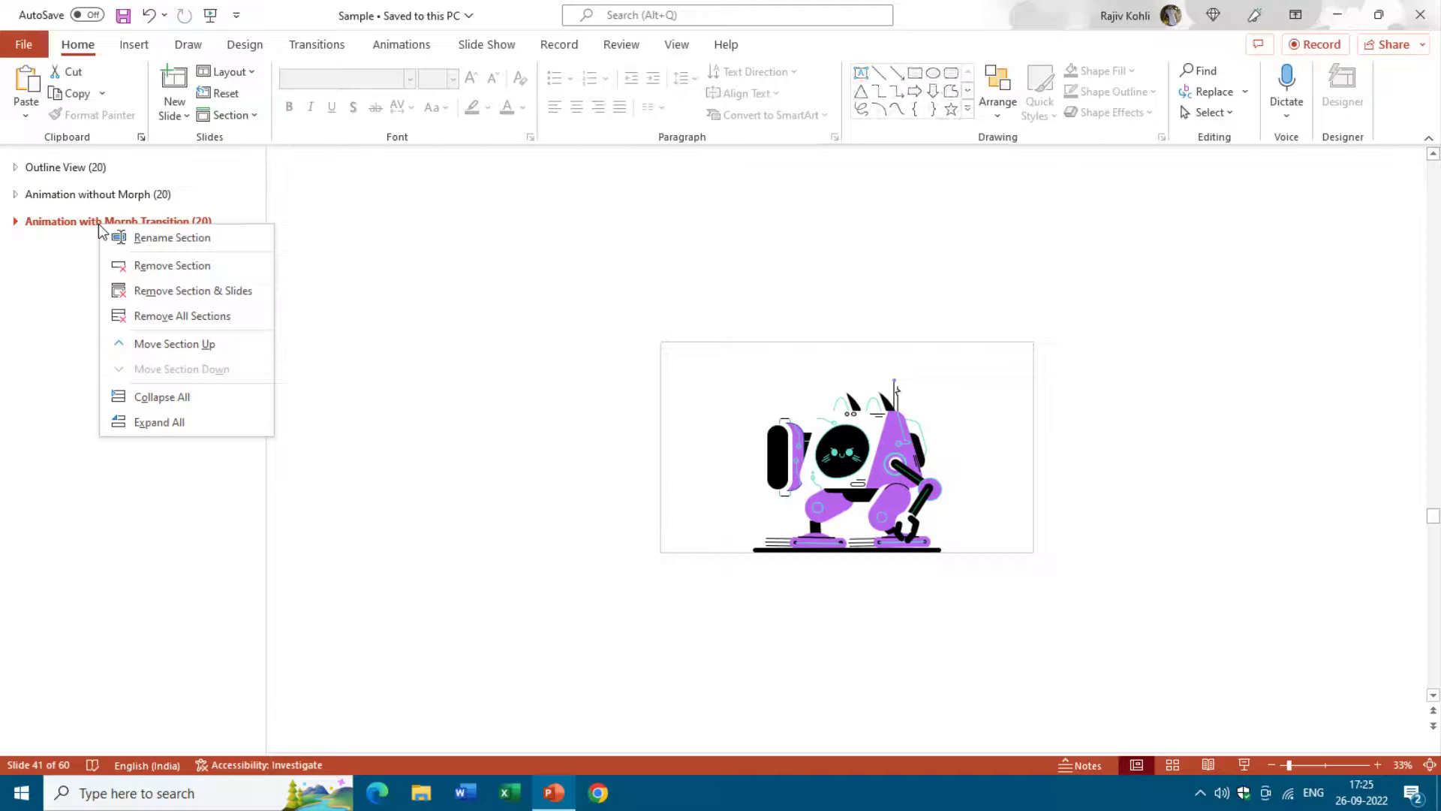
left_click(175, 343)
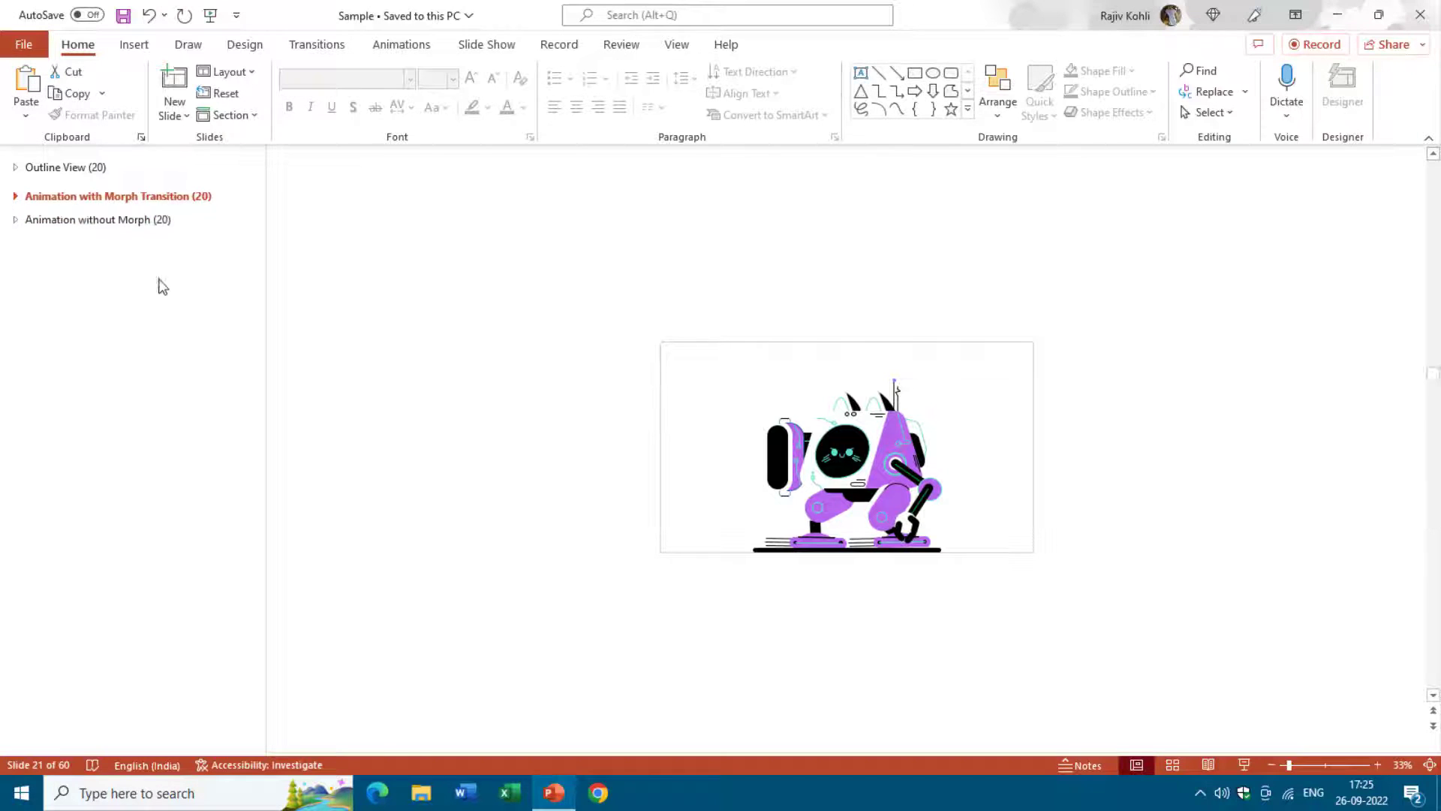
right_click(85, 167)
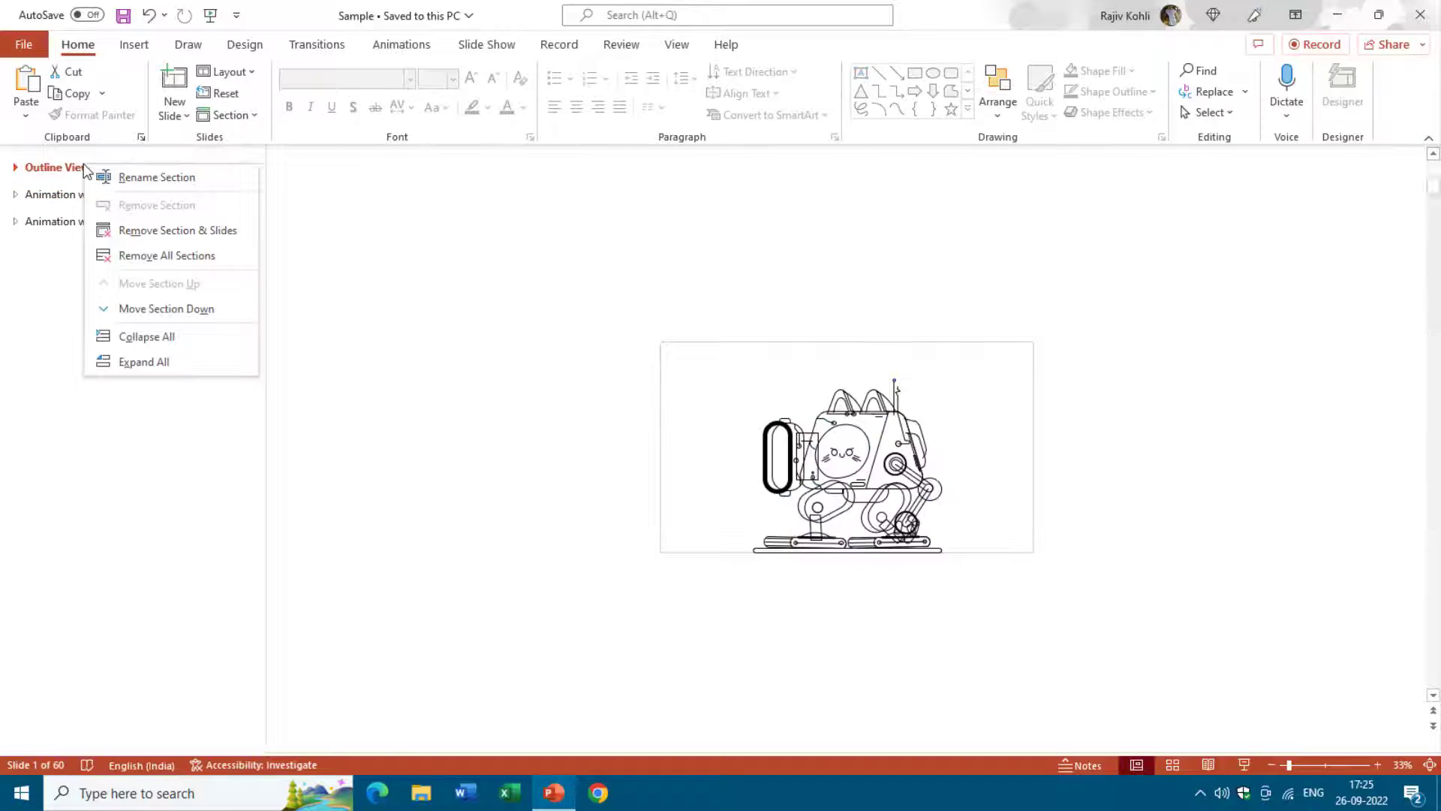
left_click(139, 315)
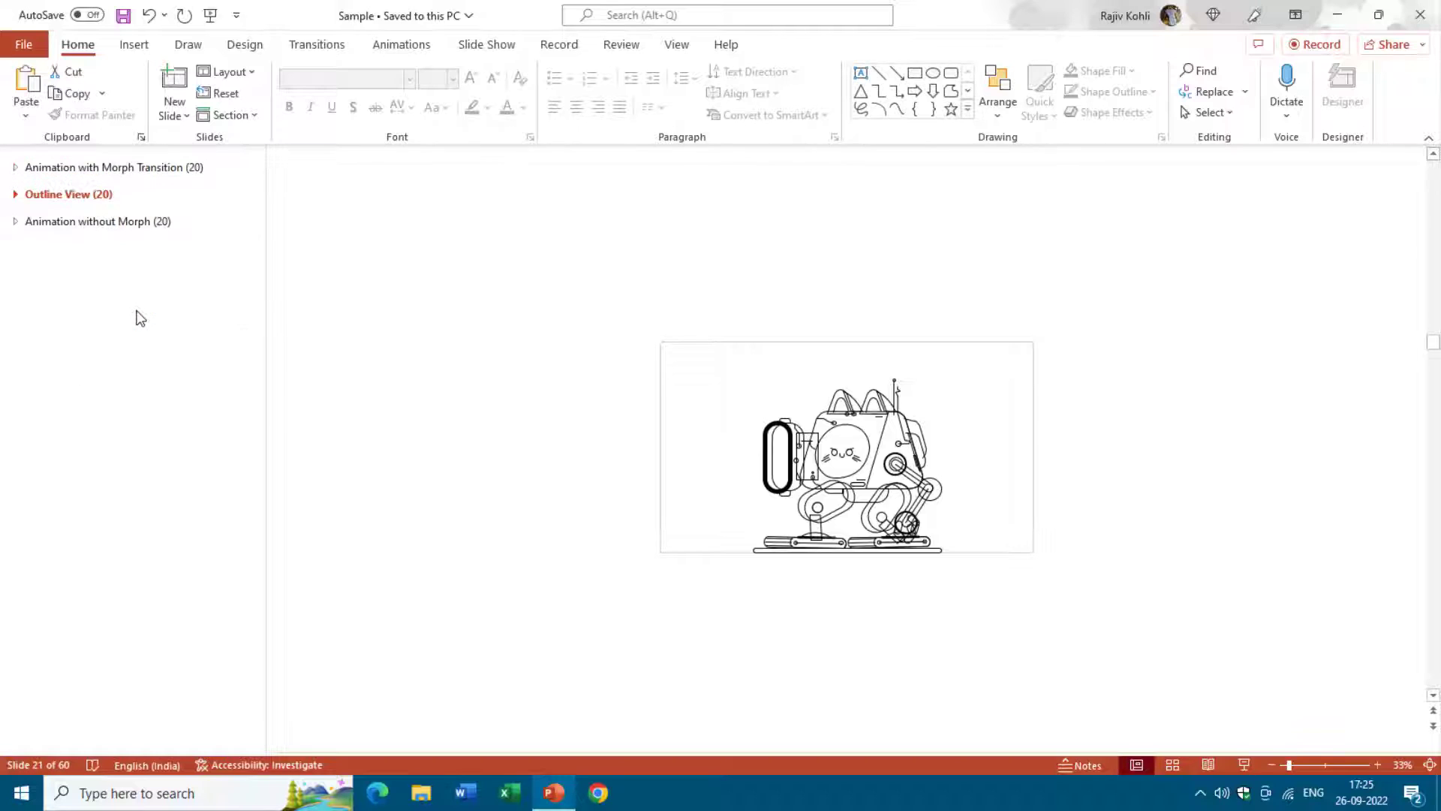
left_click(16, 222)
left_click(70, 222)
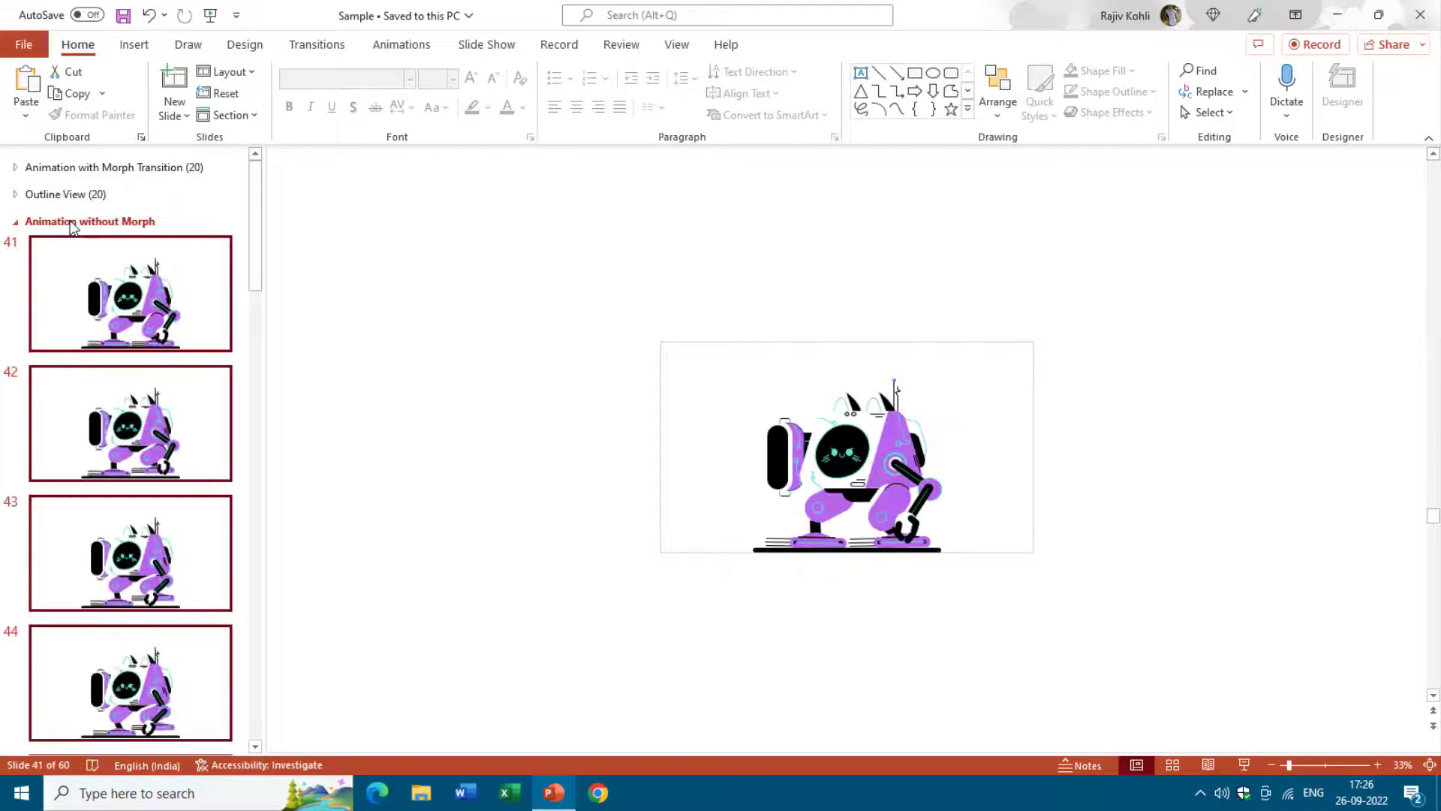
Step: Delete the Animation without Morph section together with all its slides
right_click(71, 220)
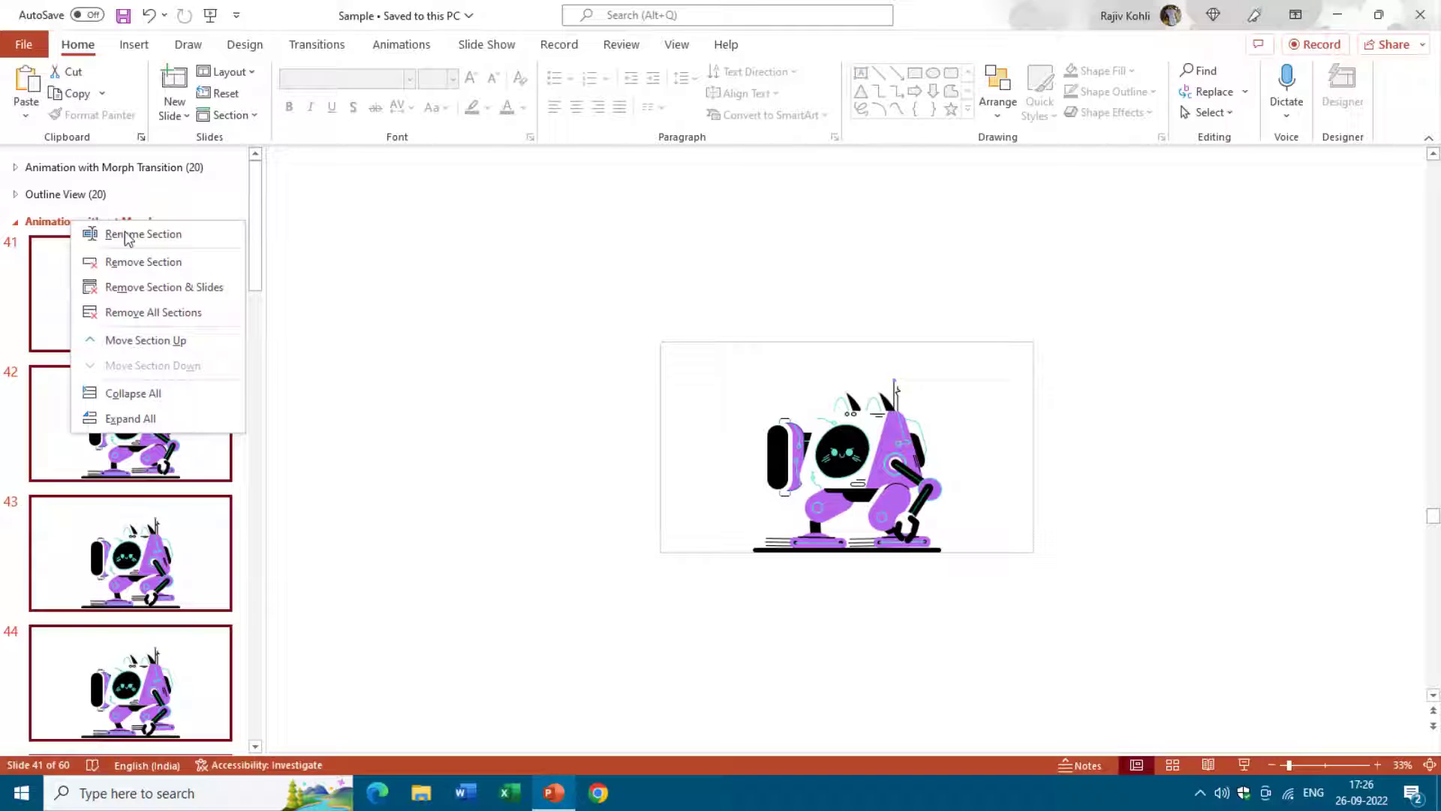
left_click(179, 293)
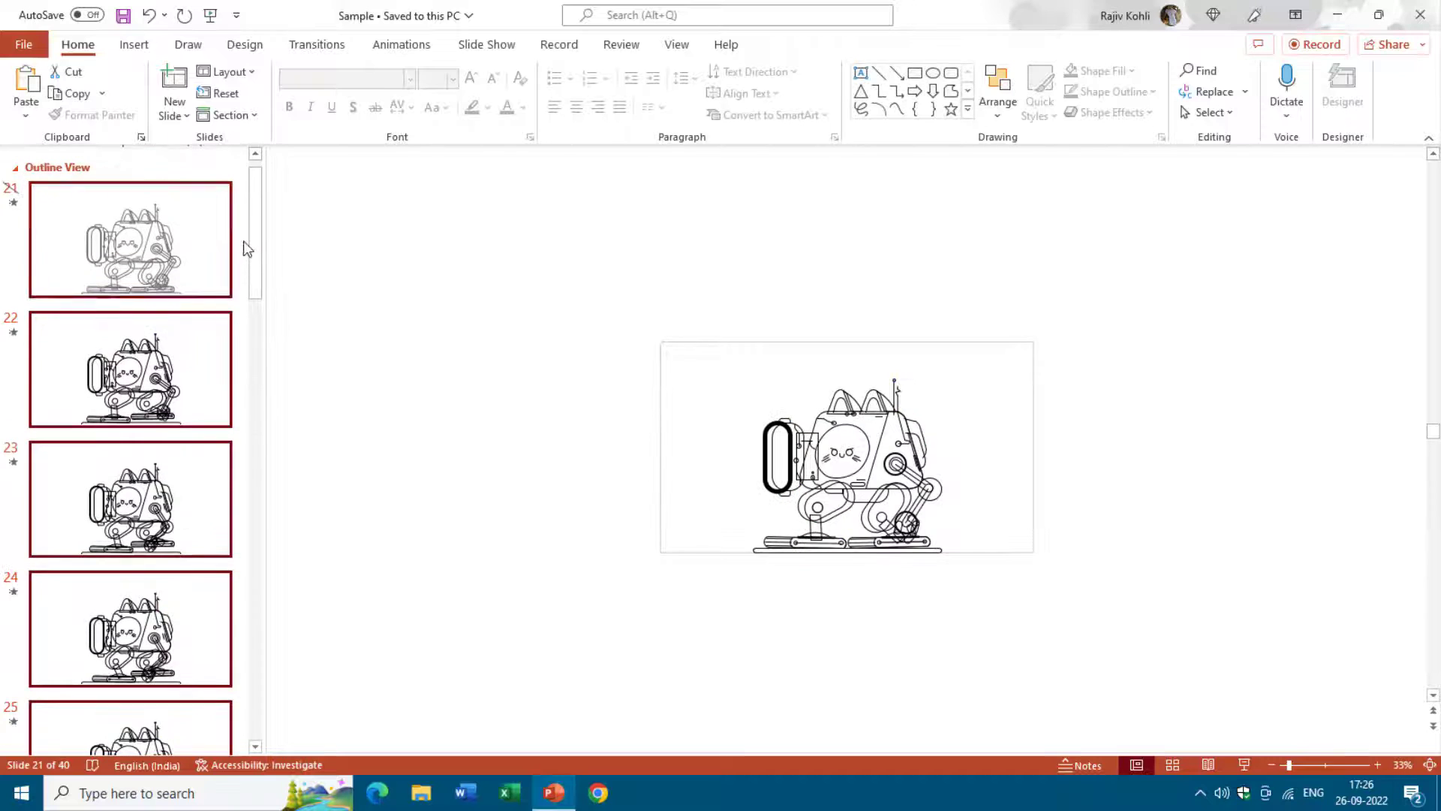
left_click_drag(256, 237, 253, 728)
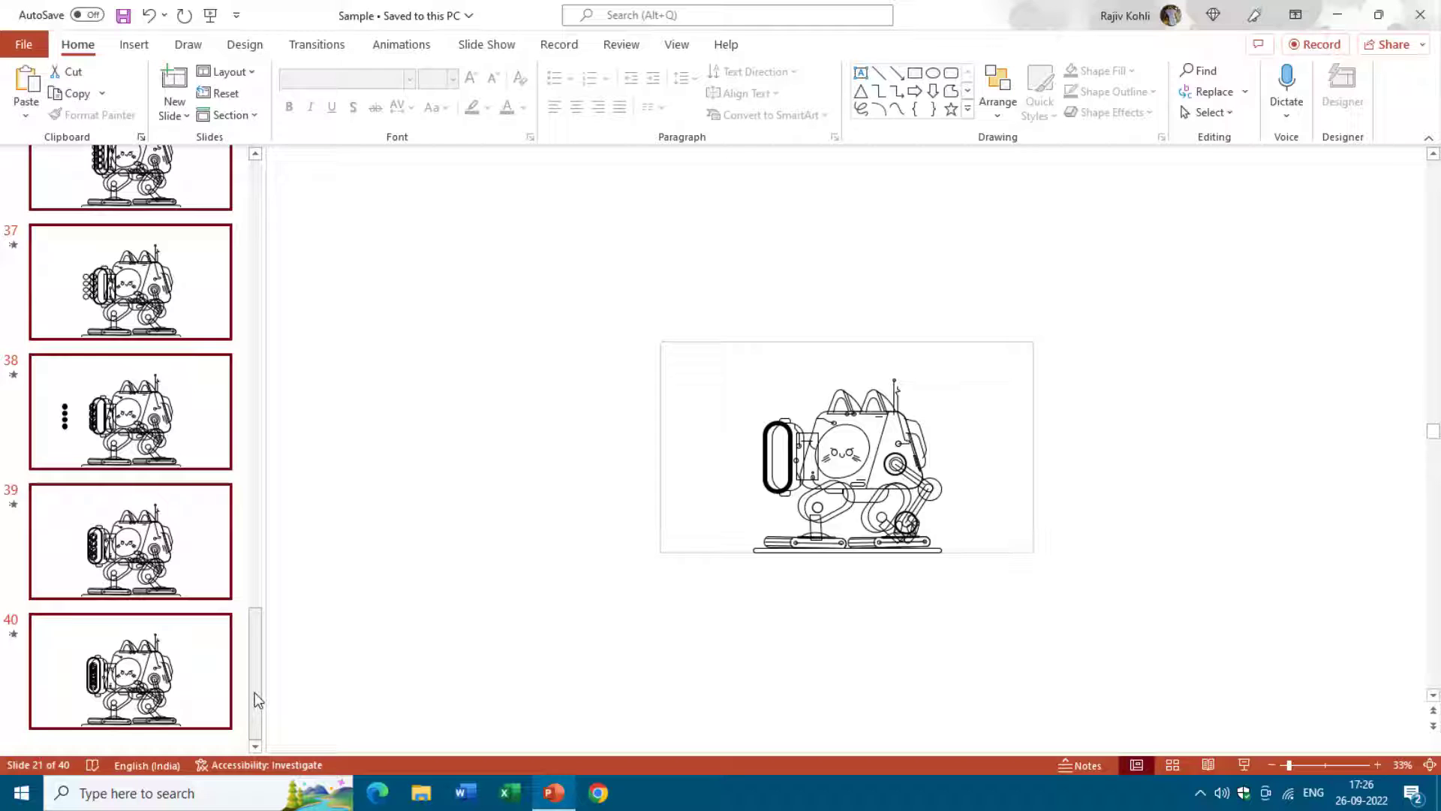
Step: Return to slide 1 and select every slide in the Animation with Morph Transition section
key("Home")
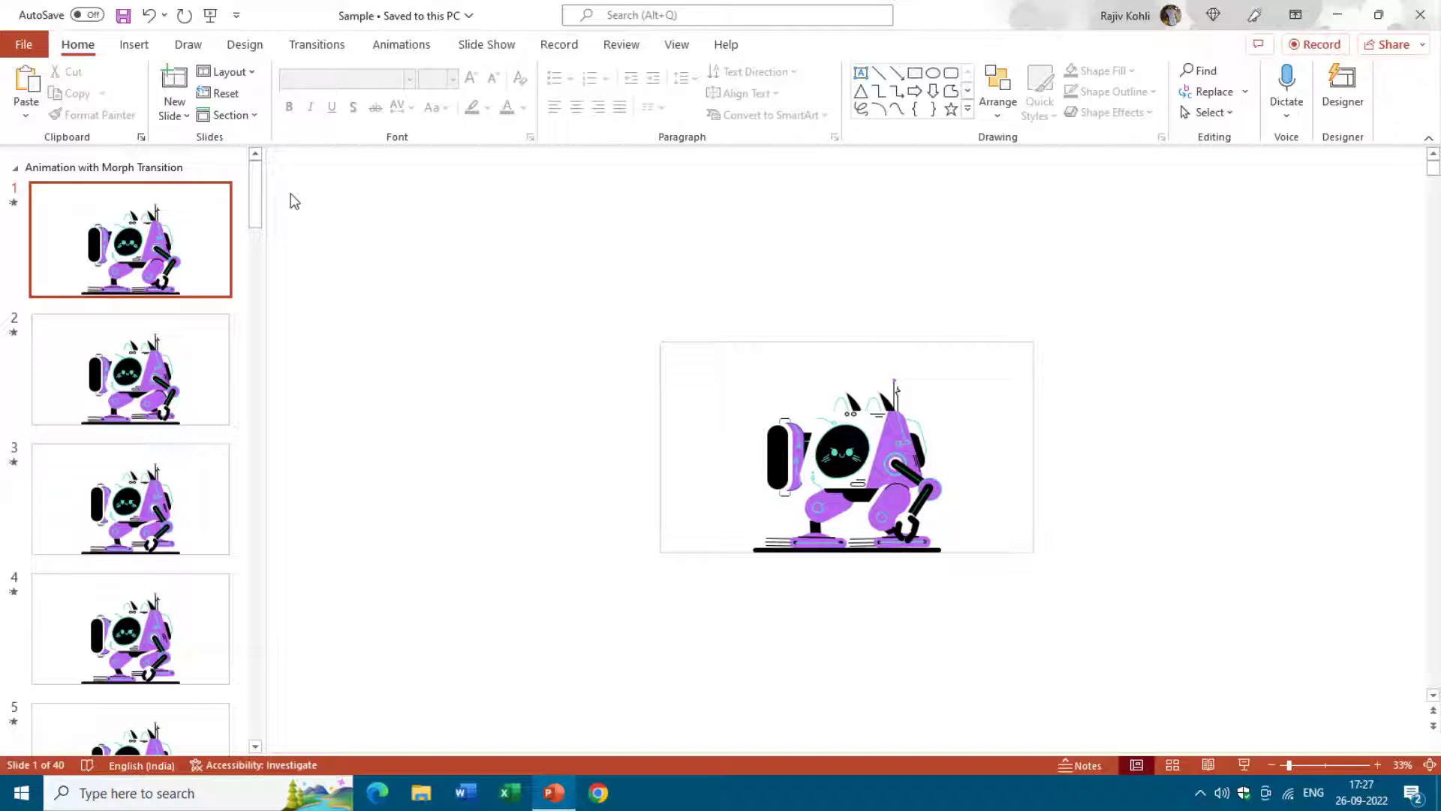
left_click(148, 168)
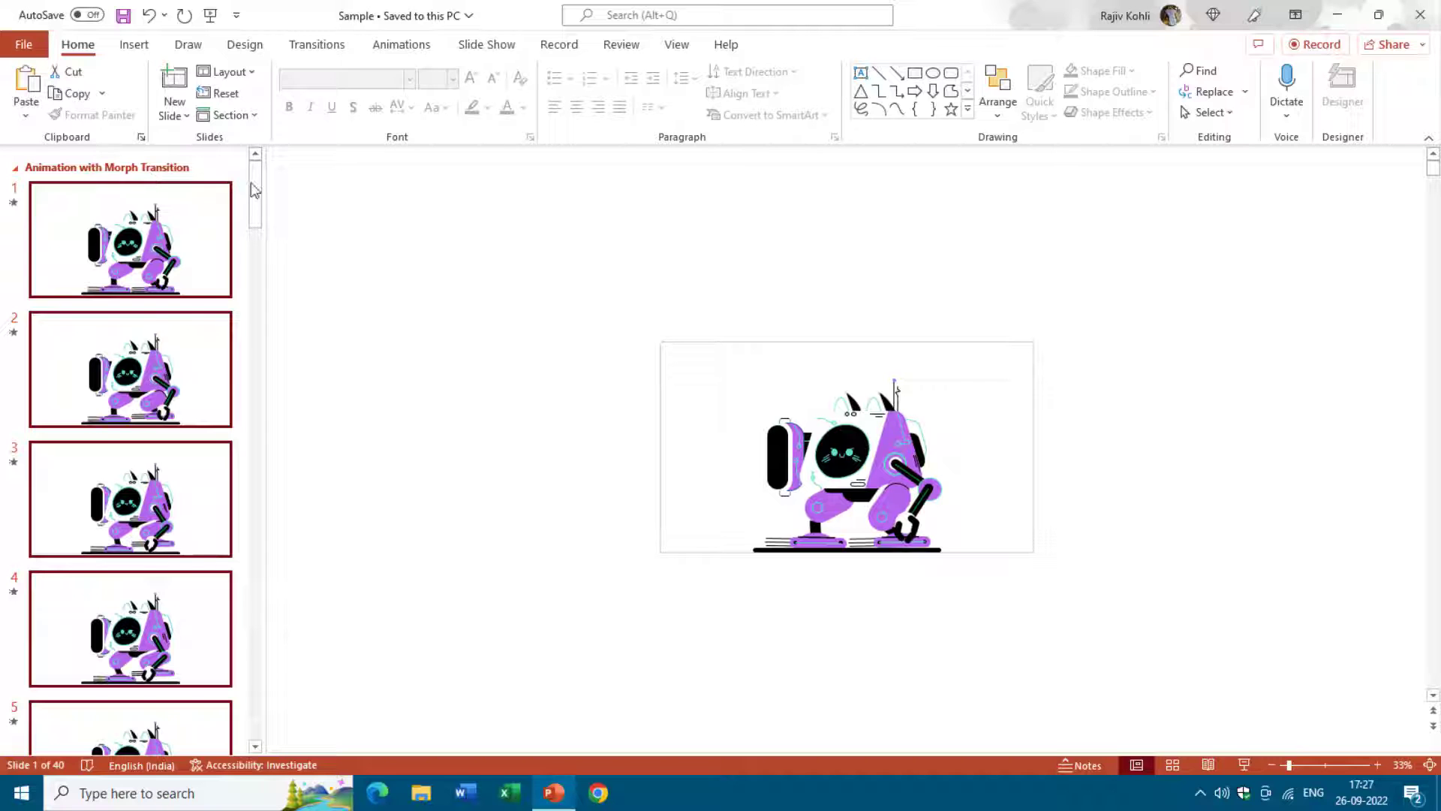
scroll(257, 188, "down", 10)
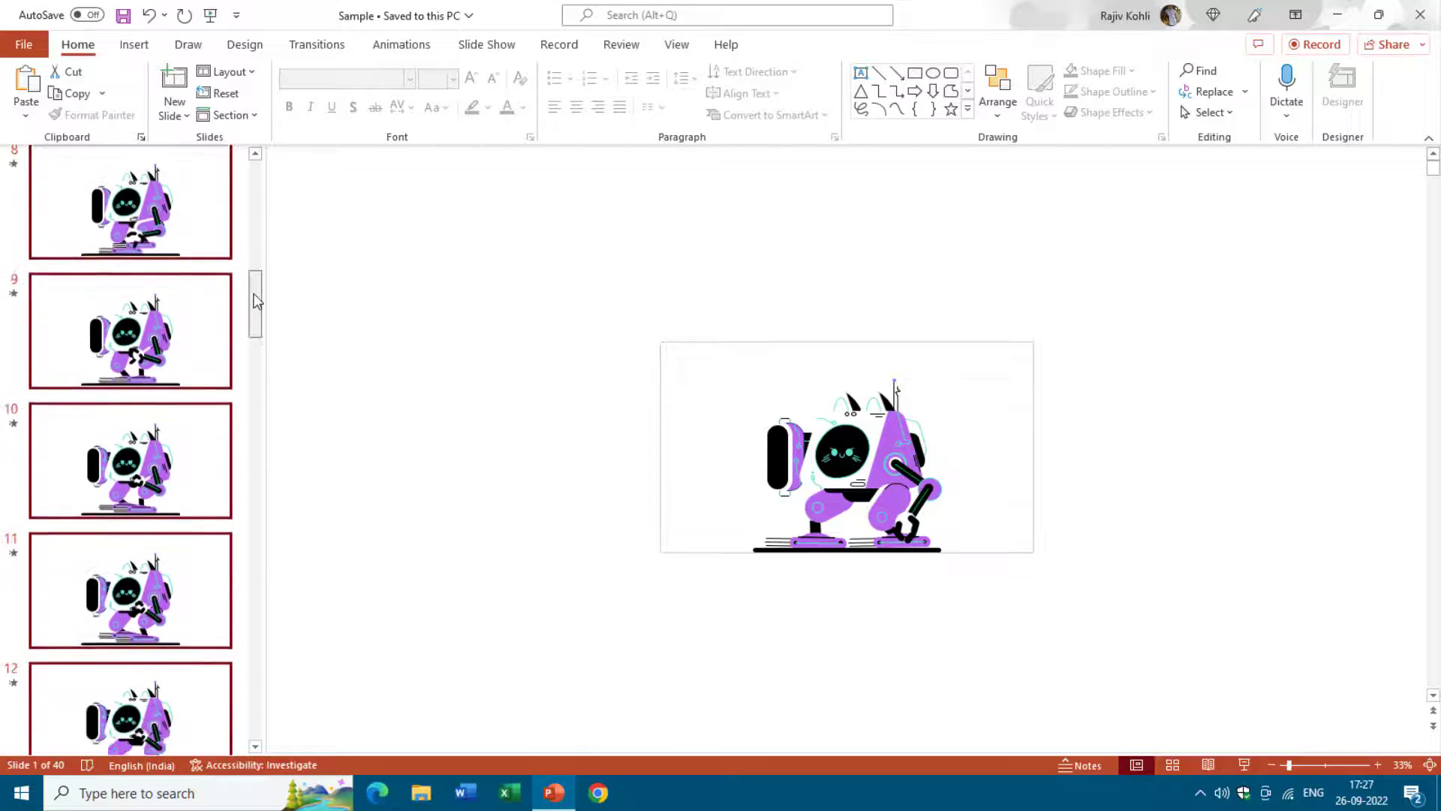
scroll(245, 173, "up", 10)
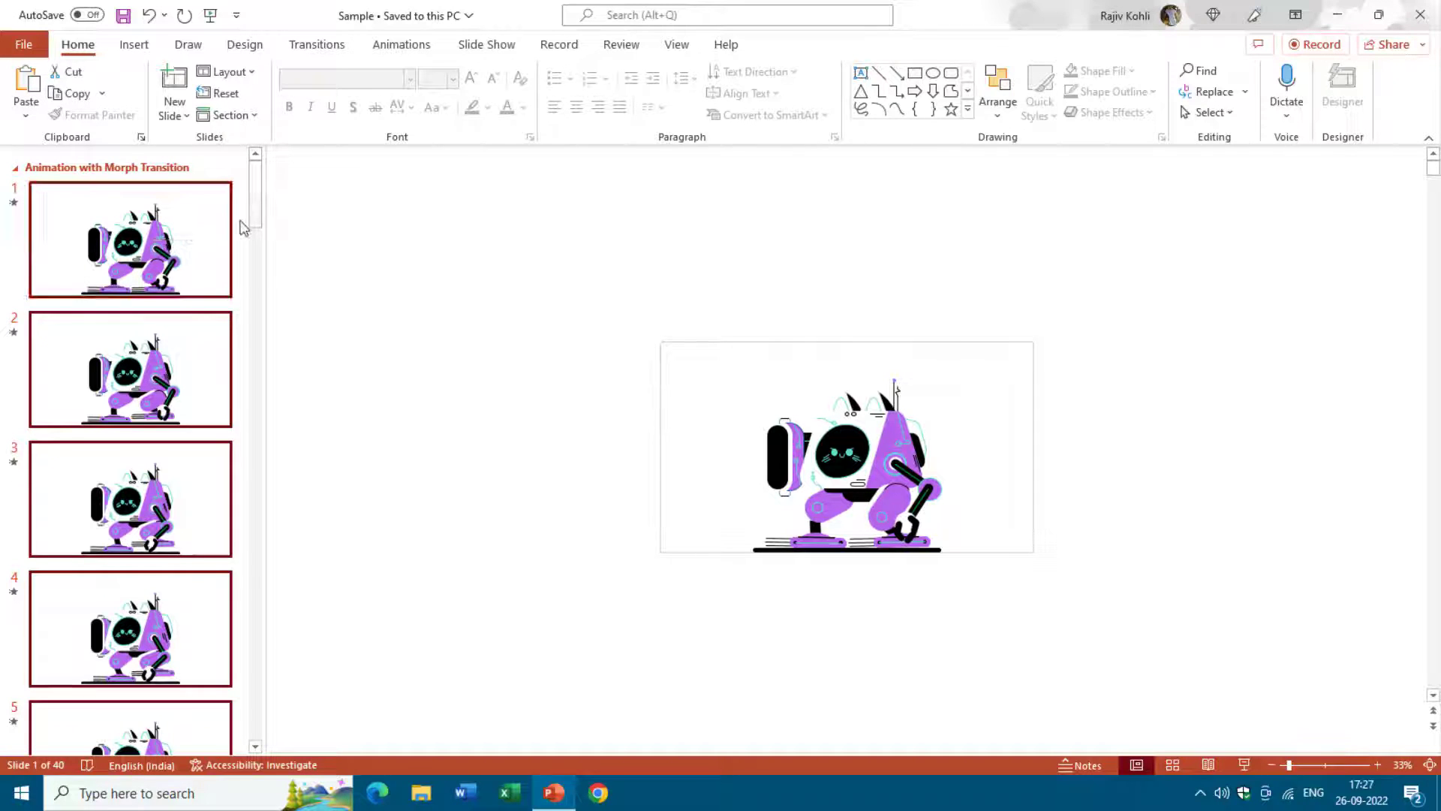
Step: Give the selected section's slides a light blue background colour in Format Background
right_click(189, 223)
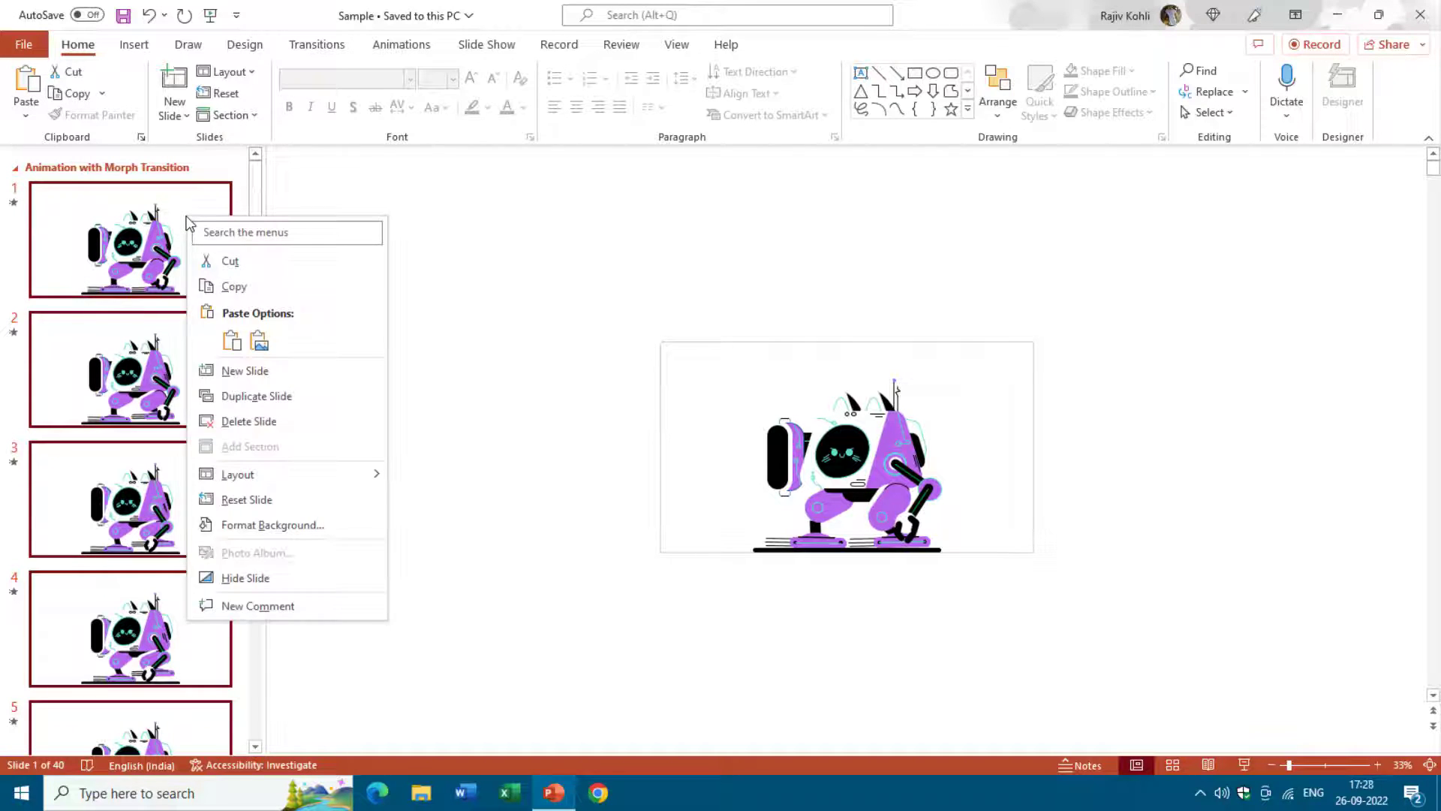
left_click(307, 528)
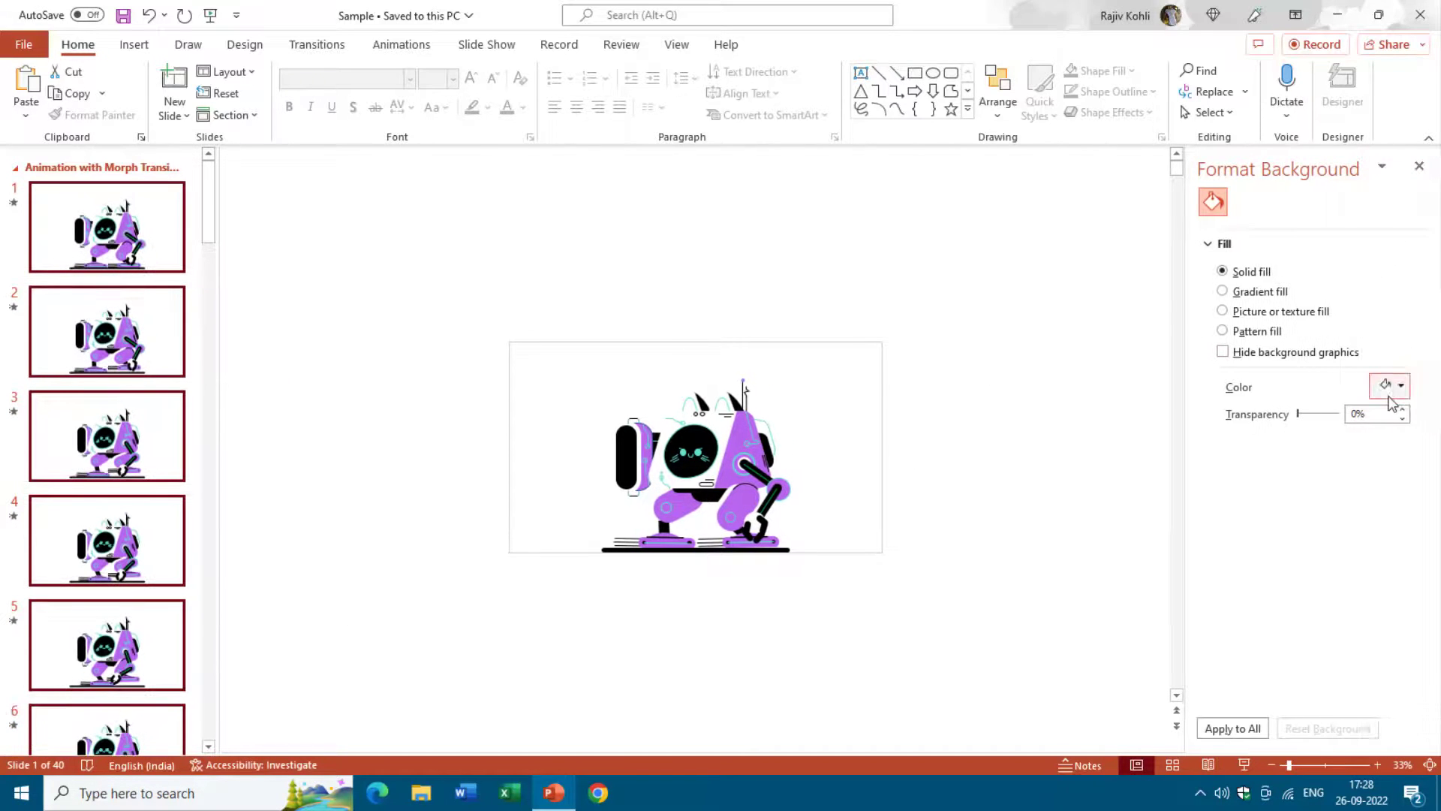
left_click(1390, 386)
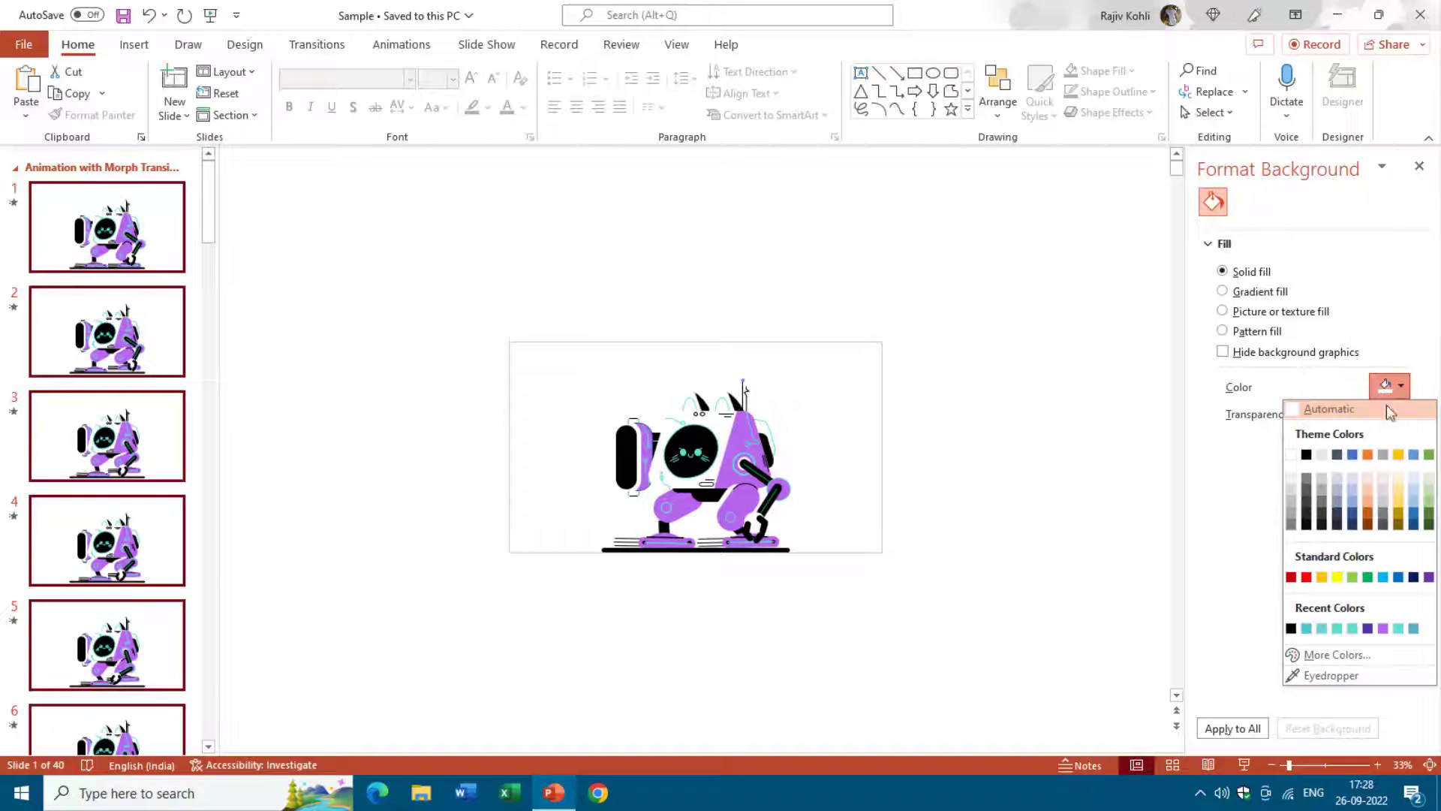
left_click(1354, 499)
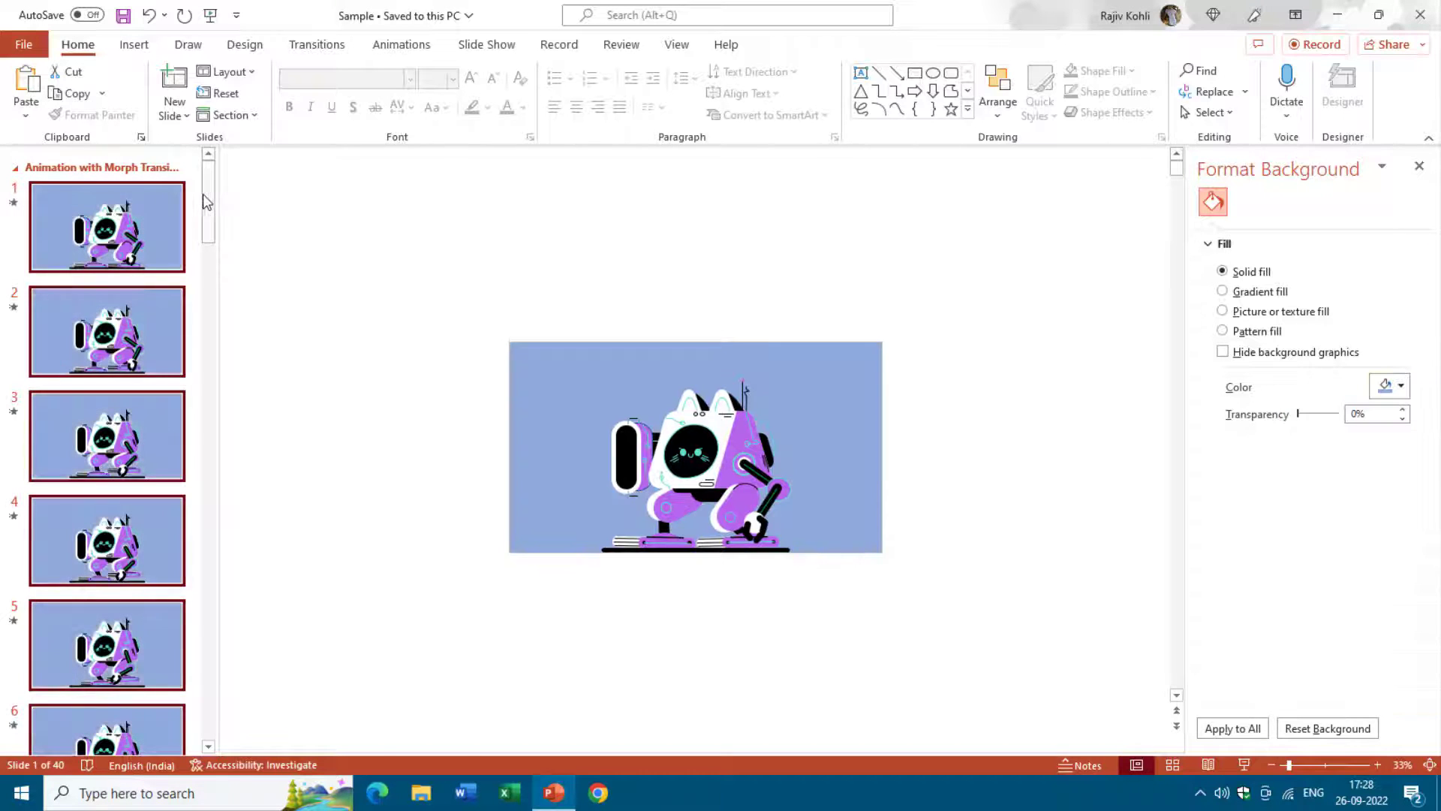
Step: Switch the Outline View slides to a gradient fill, then reselect the first section's slides
left_click_drag(208, 201, 206, 472)
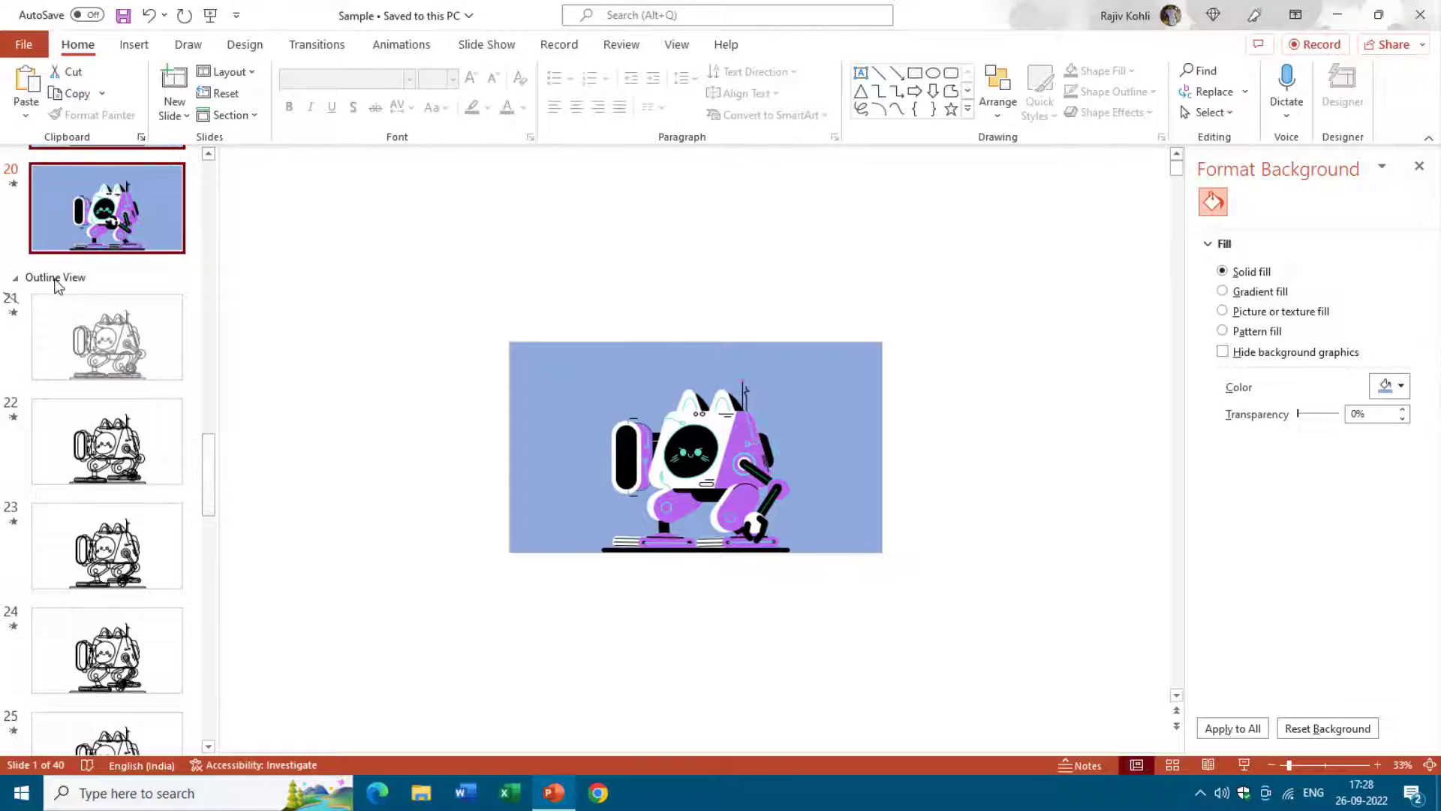
left_click(55, 279)
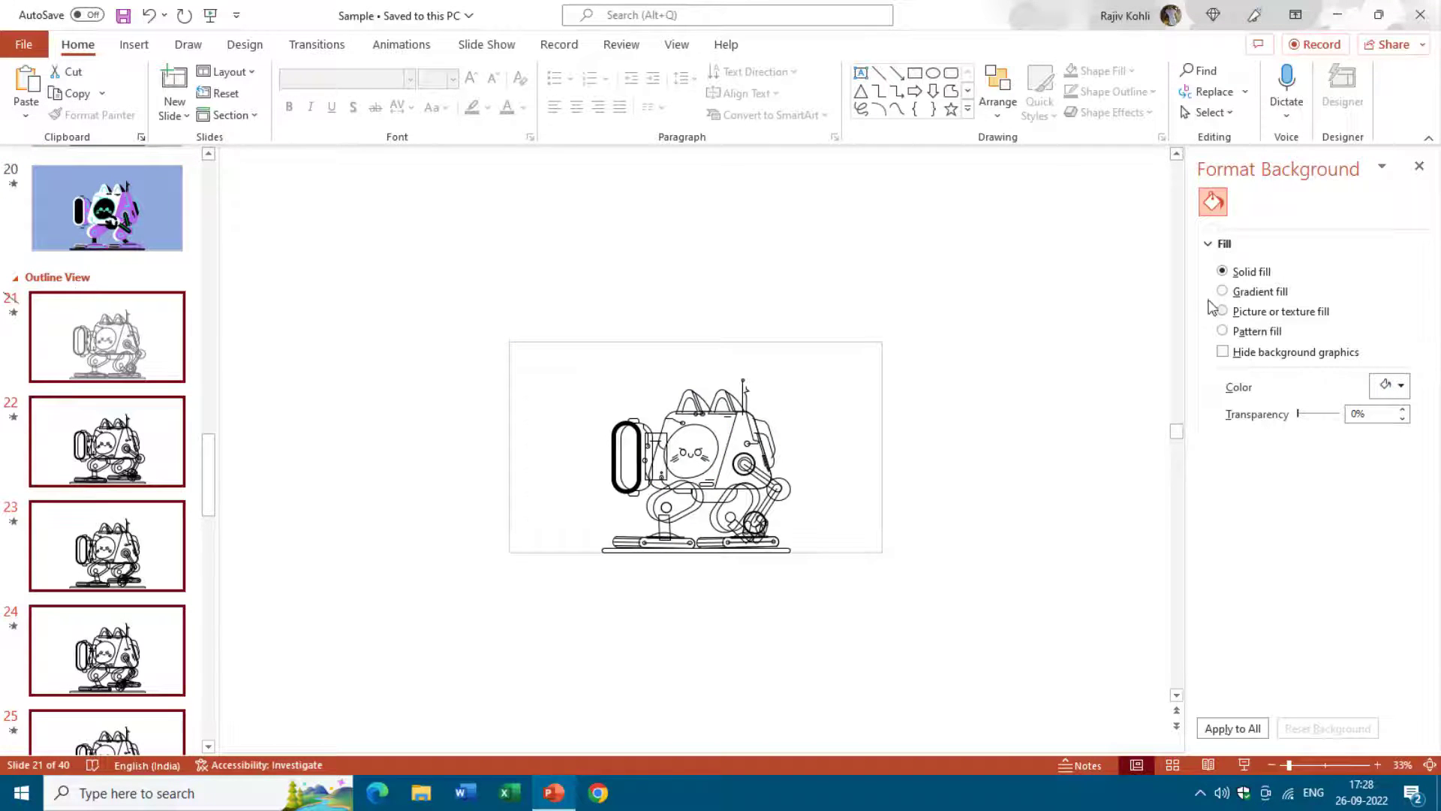
left_click(1261, 293)
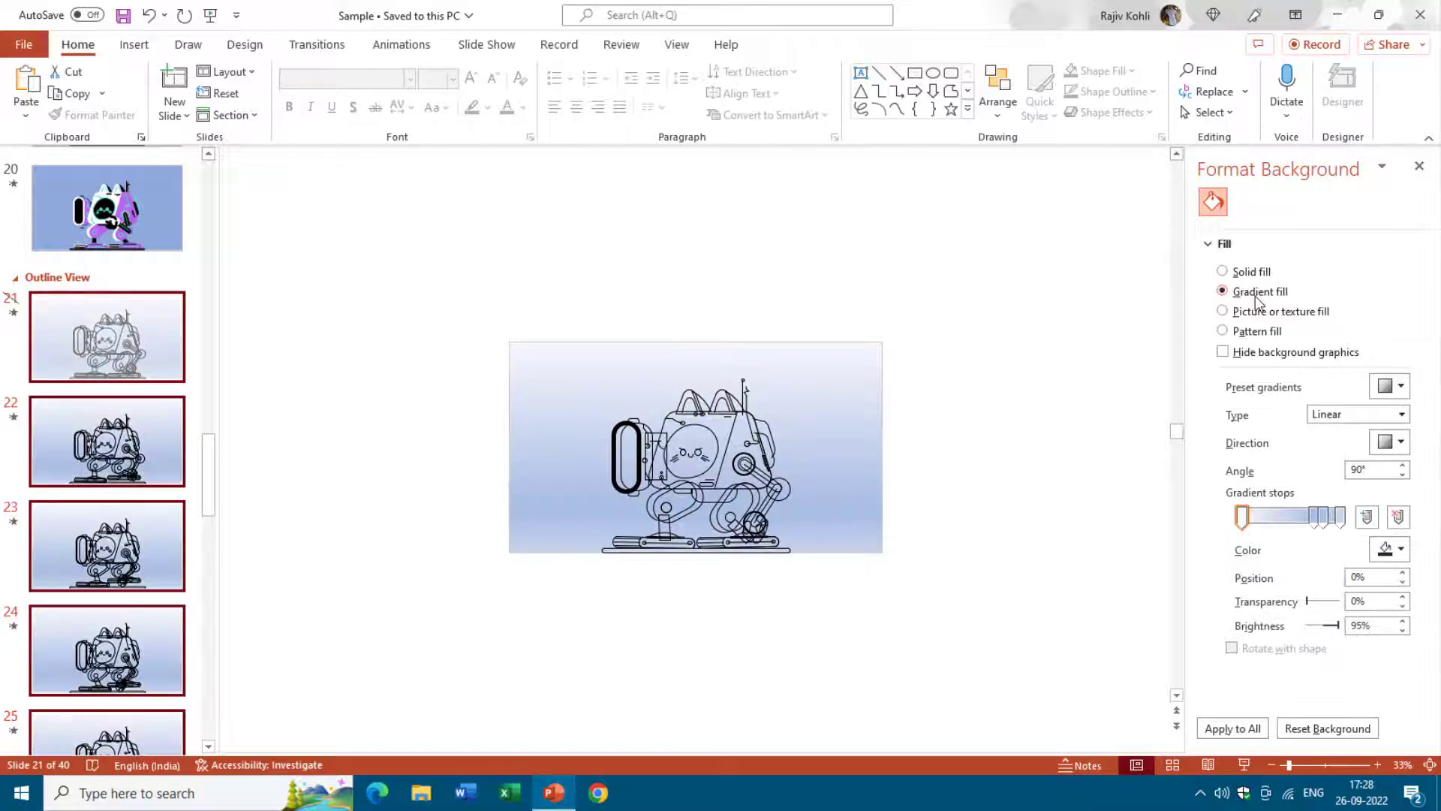
left_click_drag(210, 451, 232, 129)
left_click(141, 167)
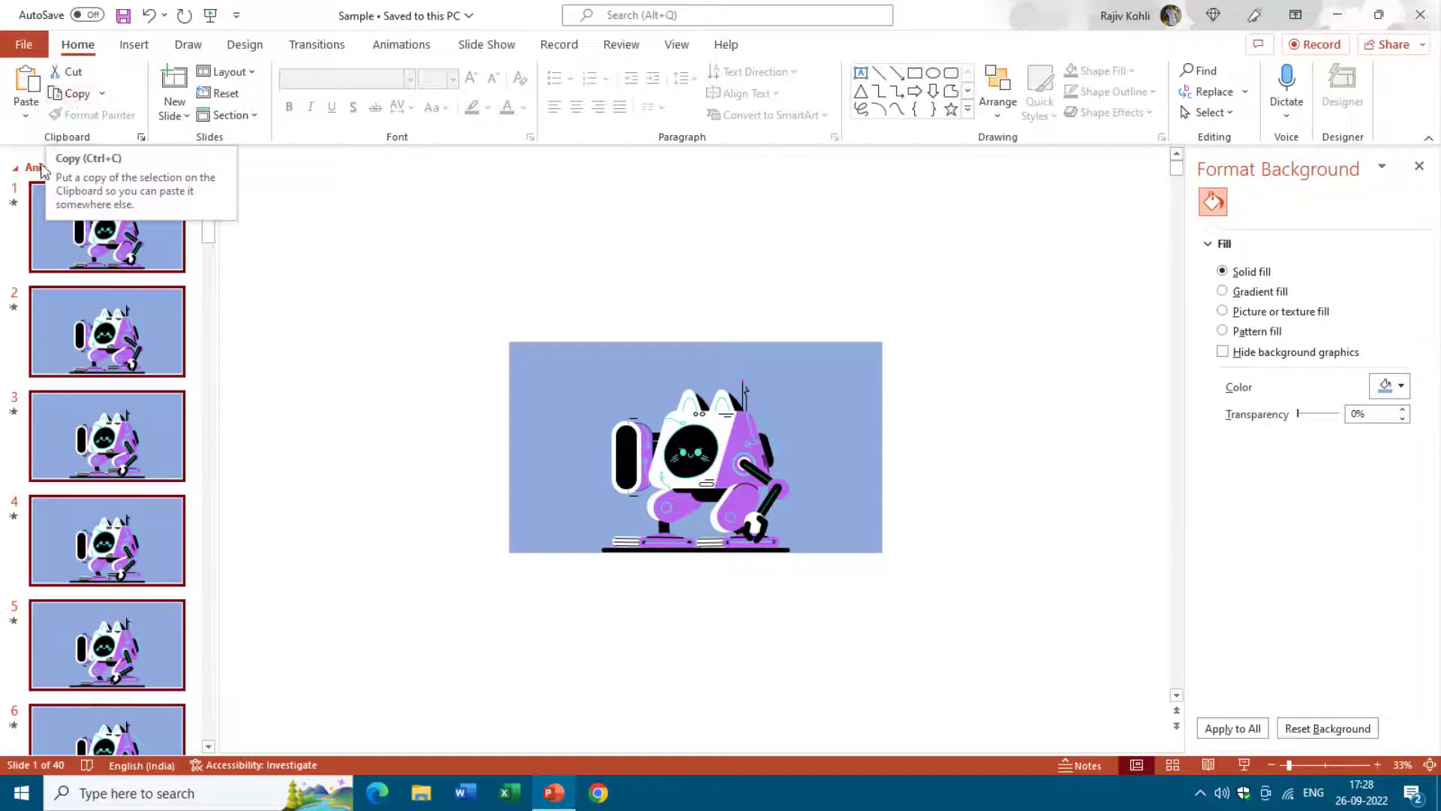
Step: Copy the 20 Animation with Morph Transition slides and paste them after slide 40
right_click(35, 215)
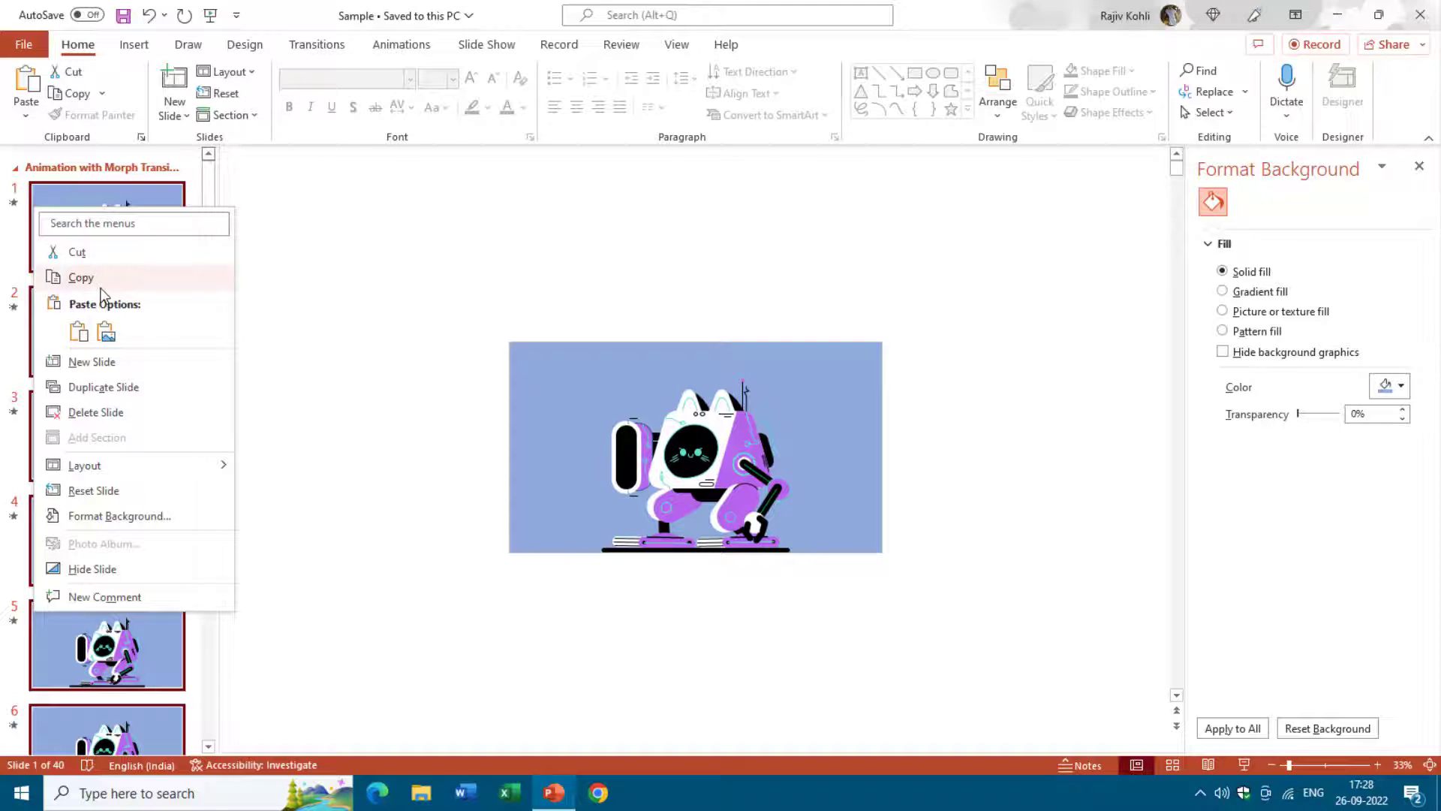
left_click(80, 277)
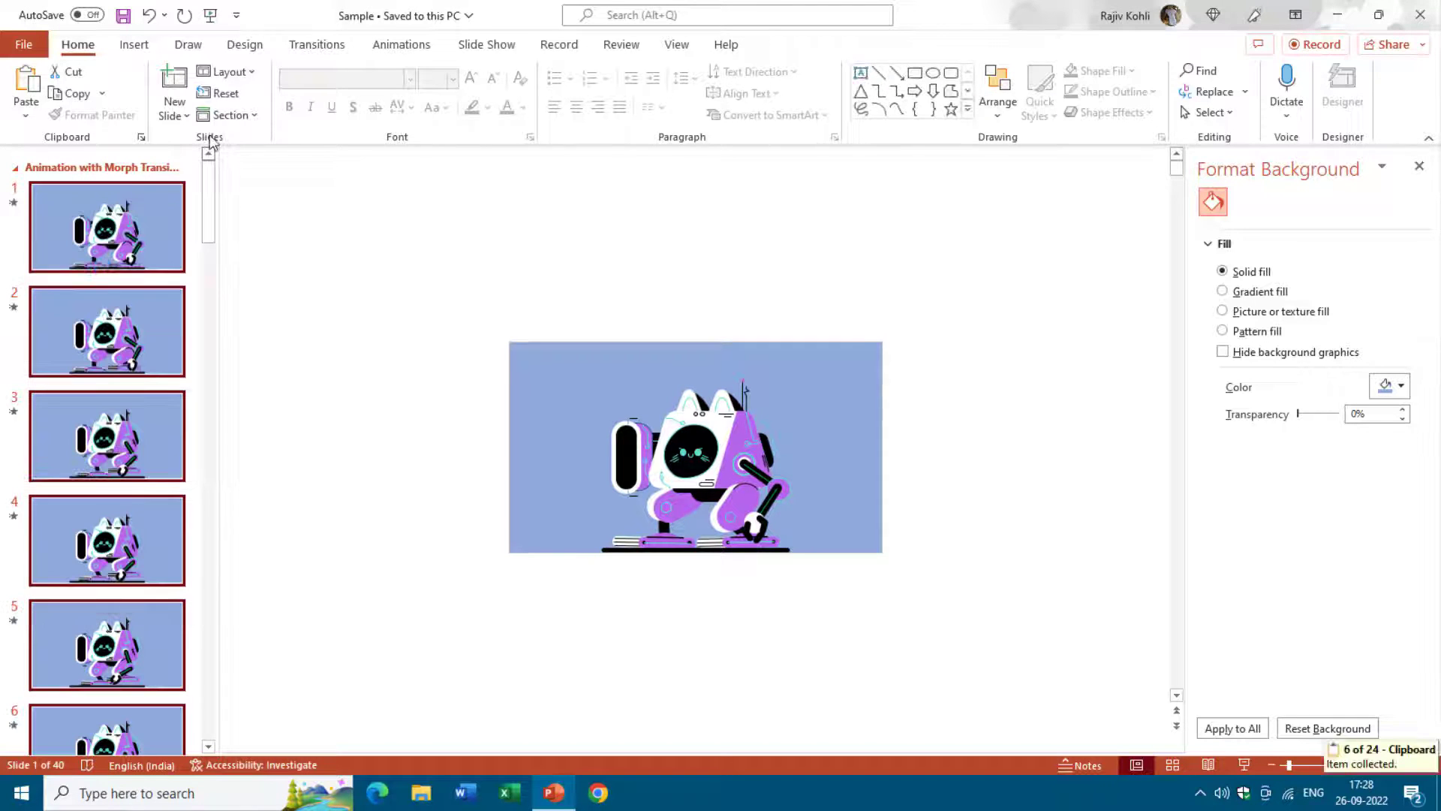
left_click_drag(208, 180, 200, 721)
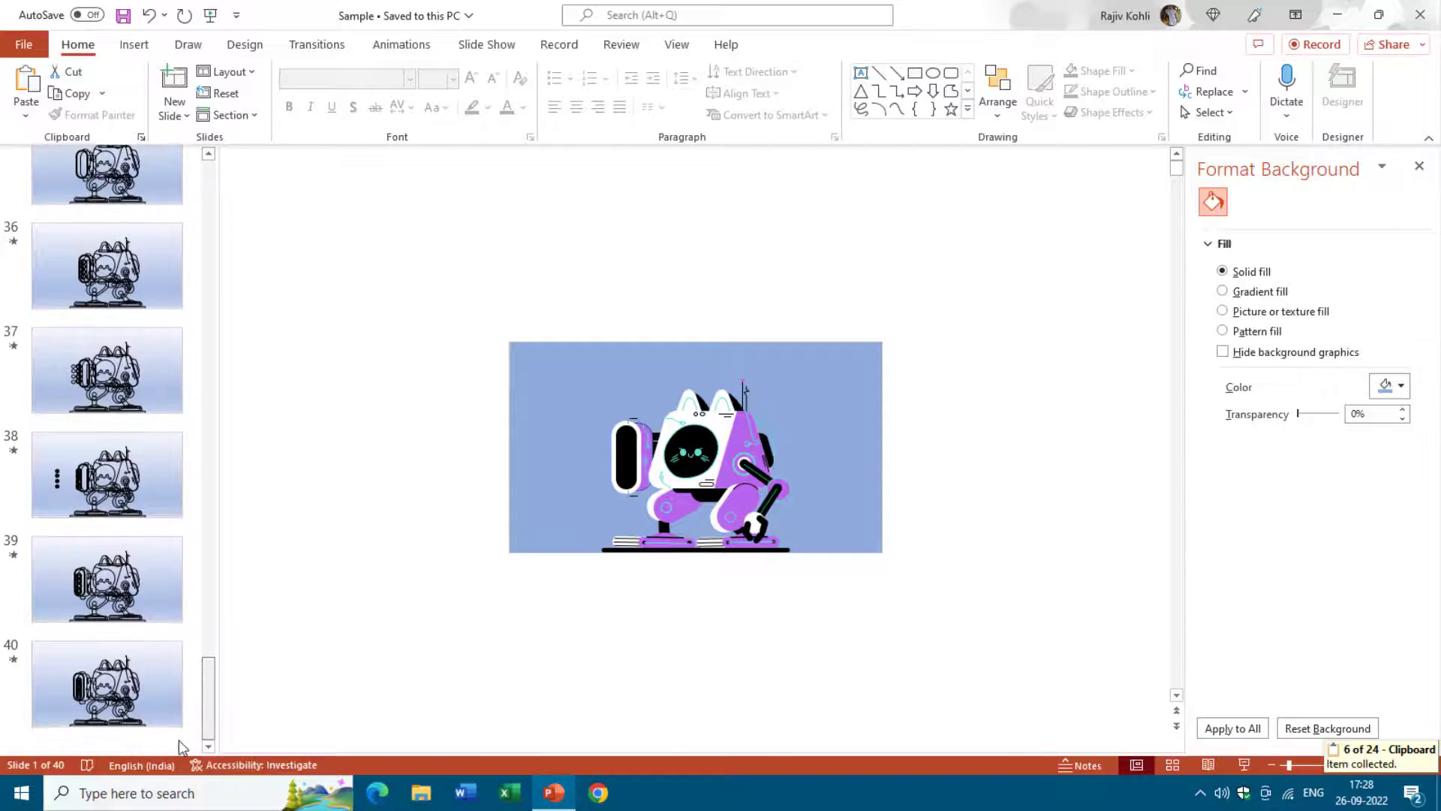
left_click(178, 739)
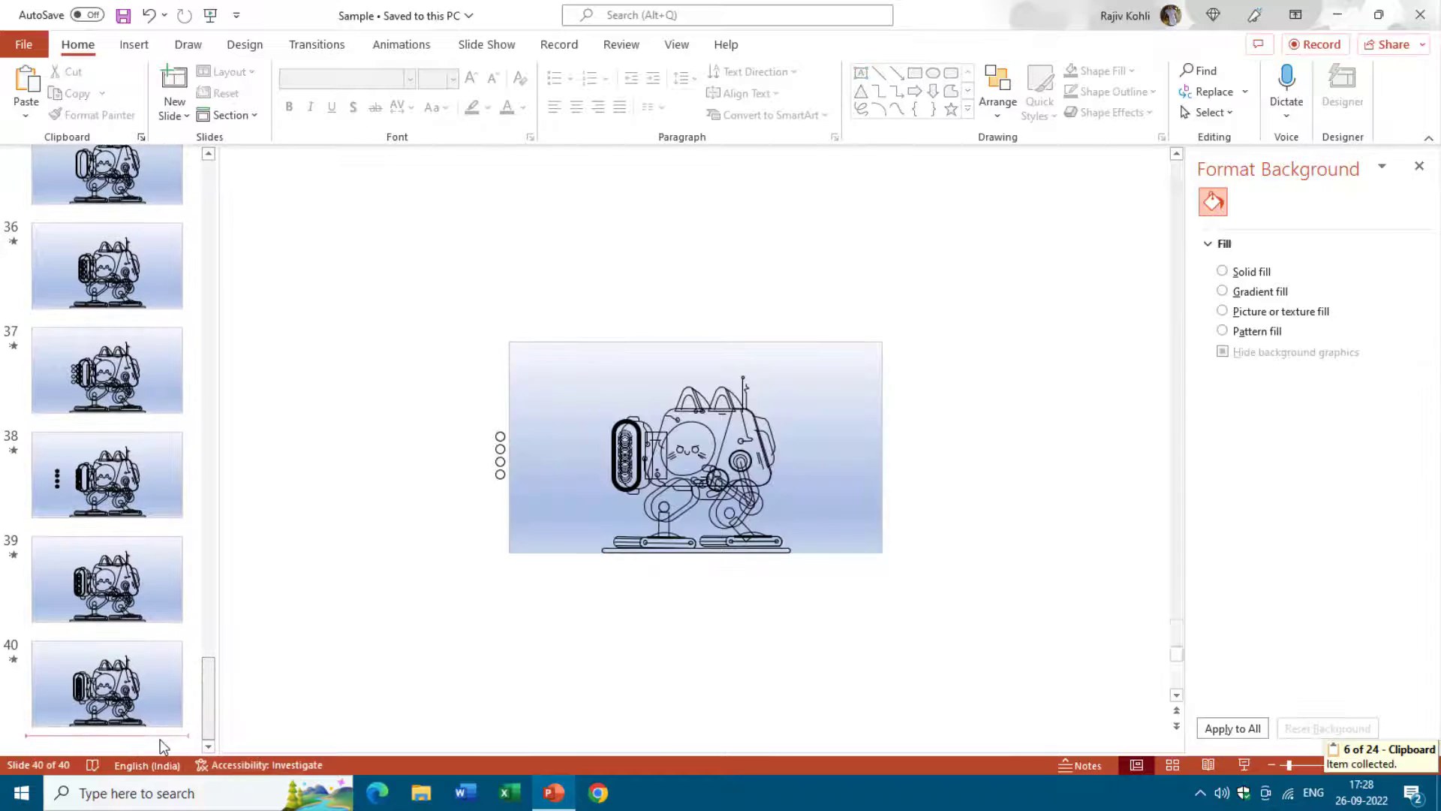
left_click(25, 84)
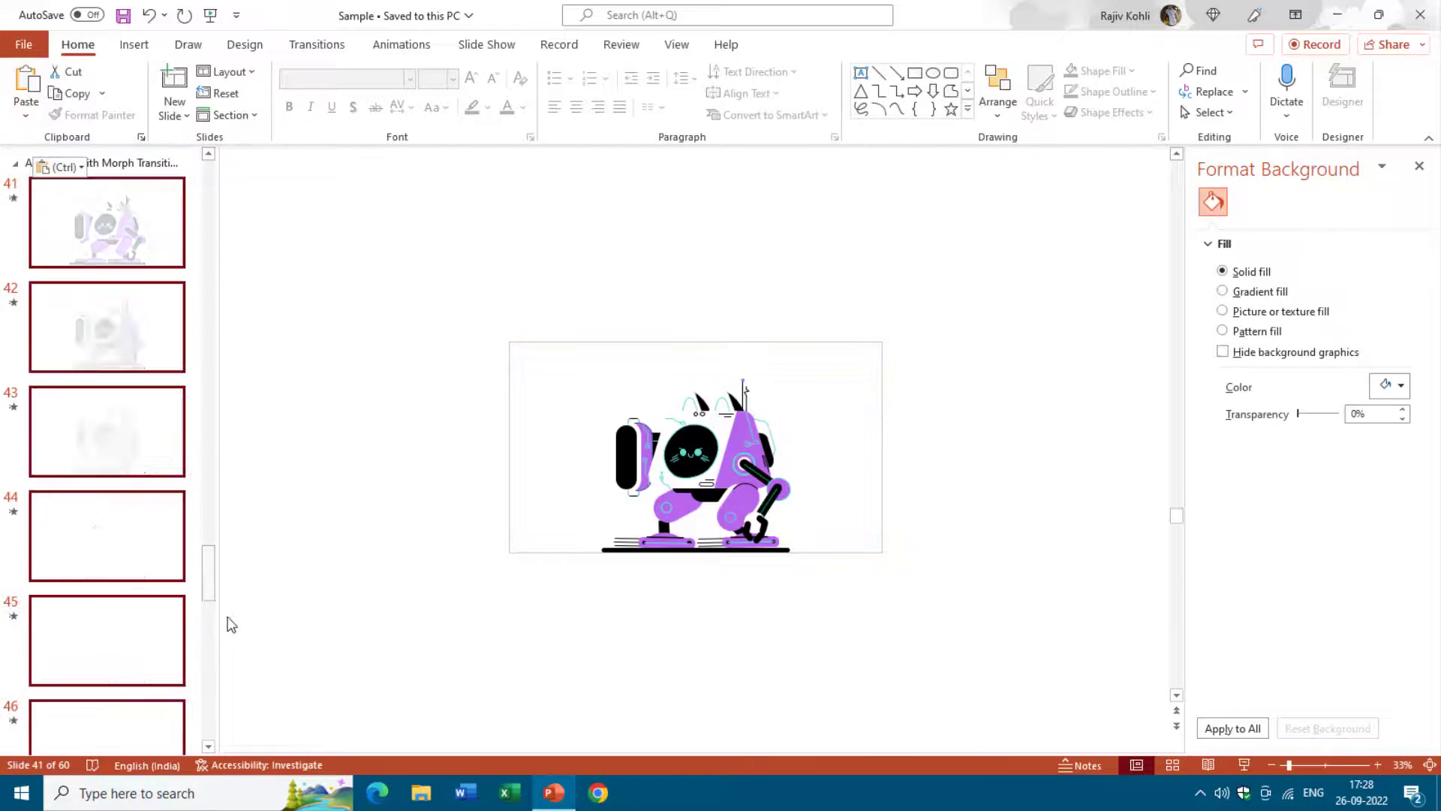
left_click_drag(212, 576, 211, 538)
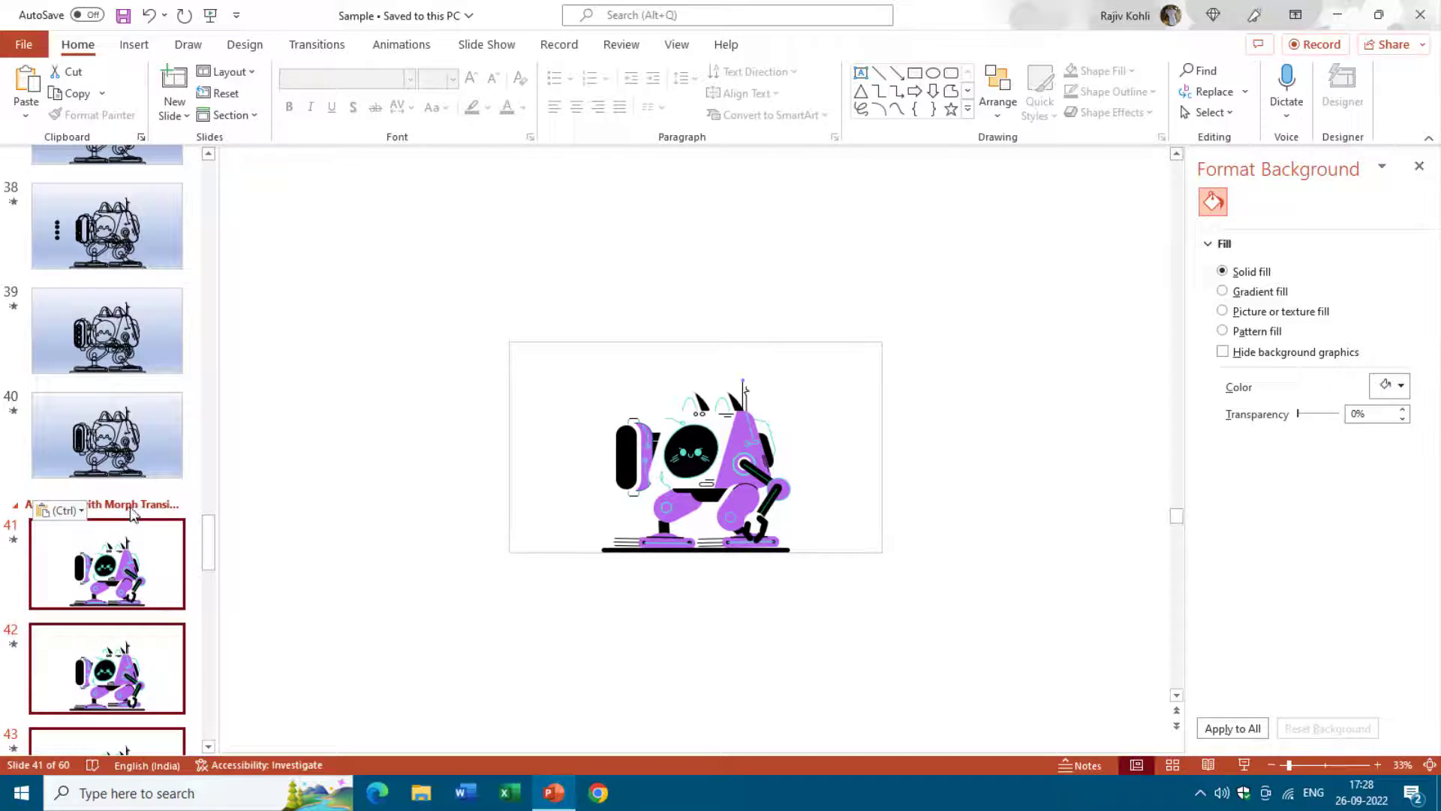
right_click(133, 514)
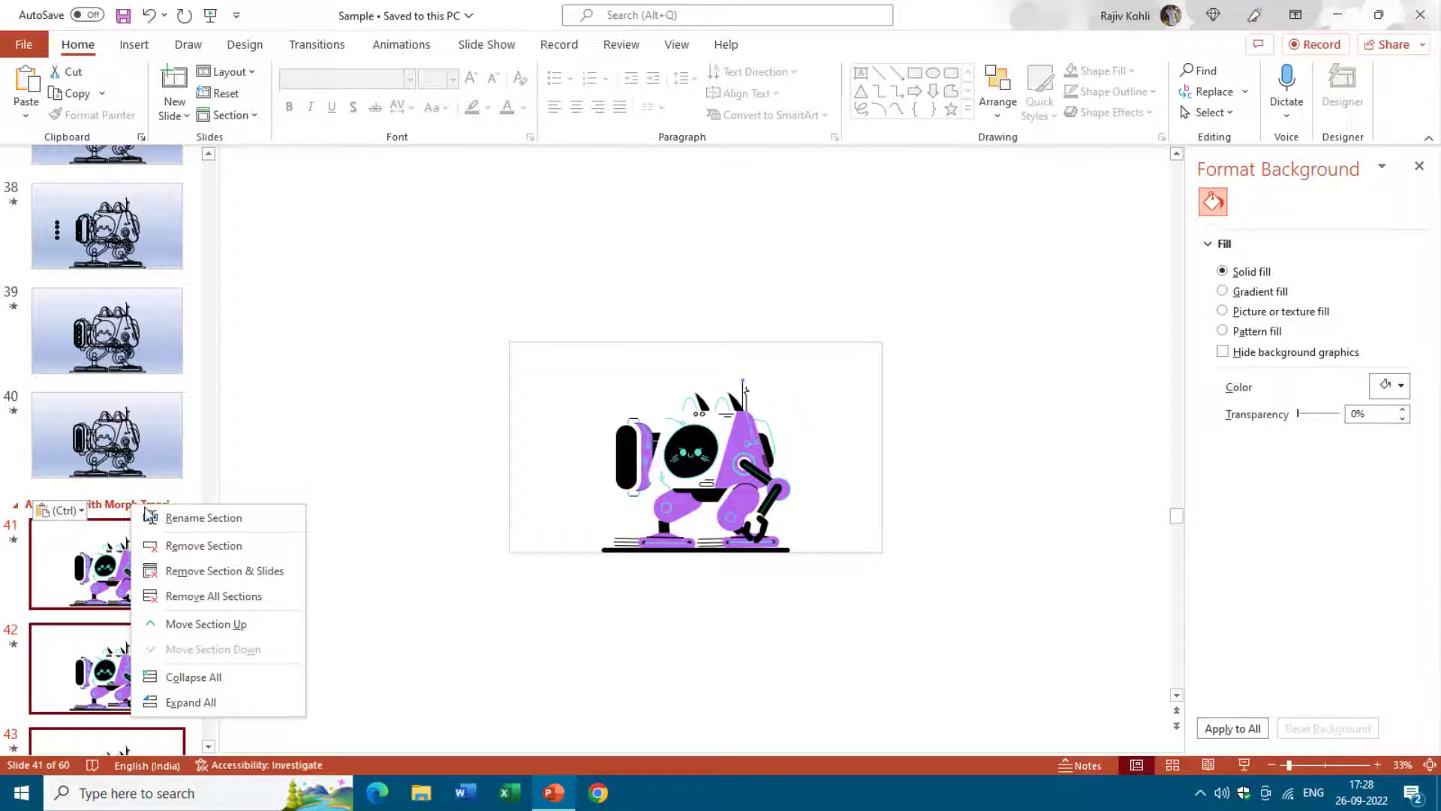
Step: Rename the pasted section from 'Animation with Morph Transition' to 'Animation Without Morph Transition'
left_click(200, 526)
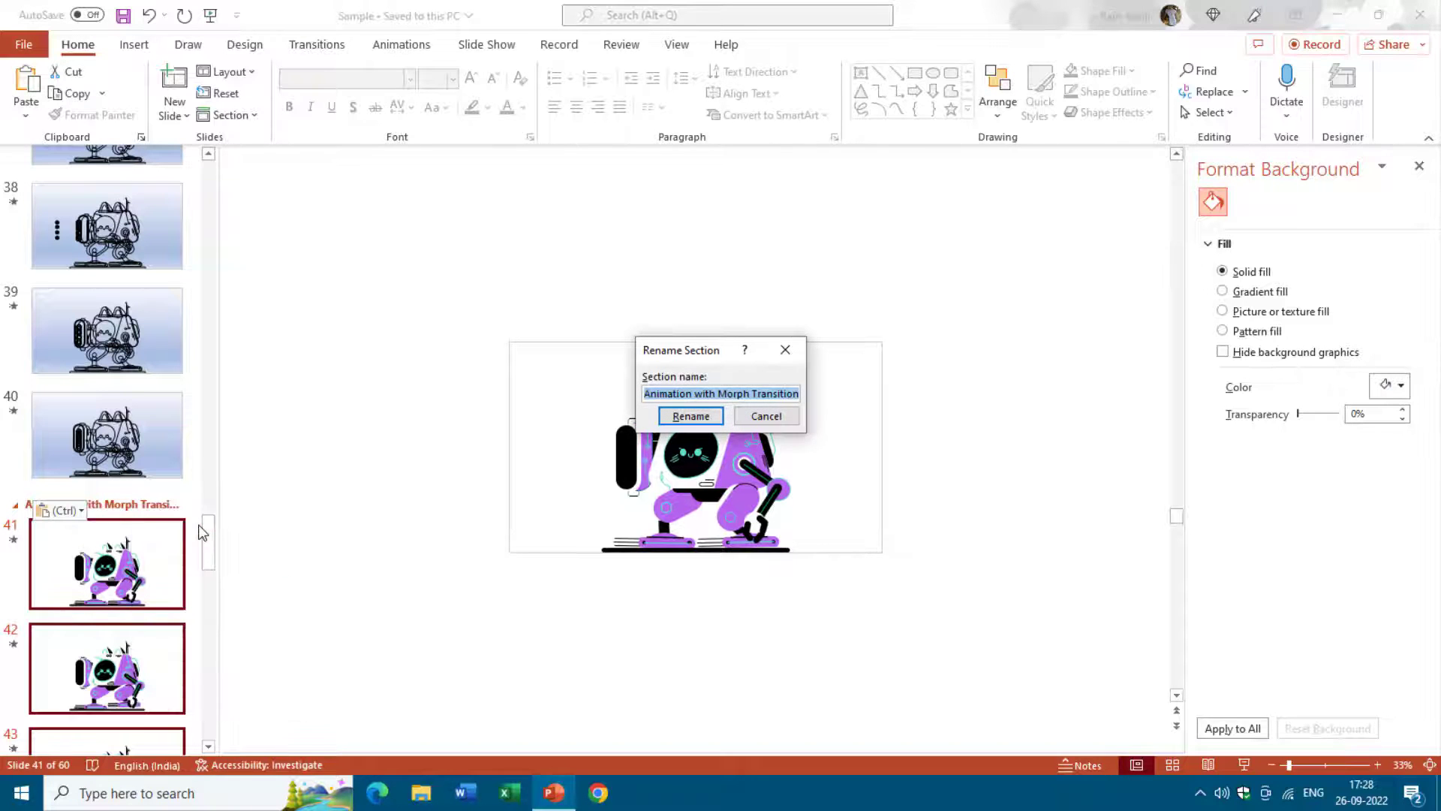
key("Home")
key("ctrl+shift+Right")
type("Without")
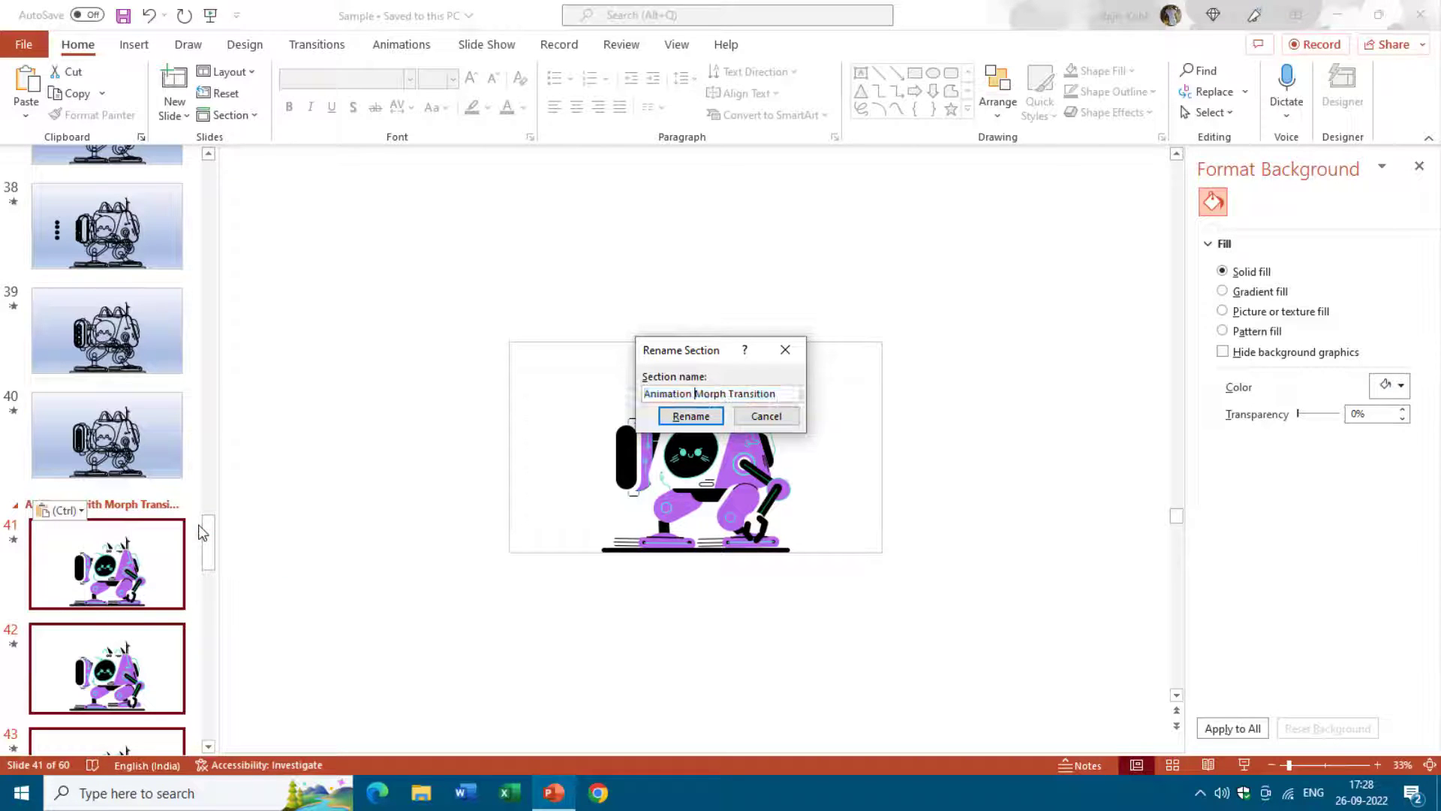
key("Return")
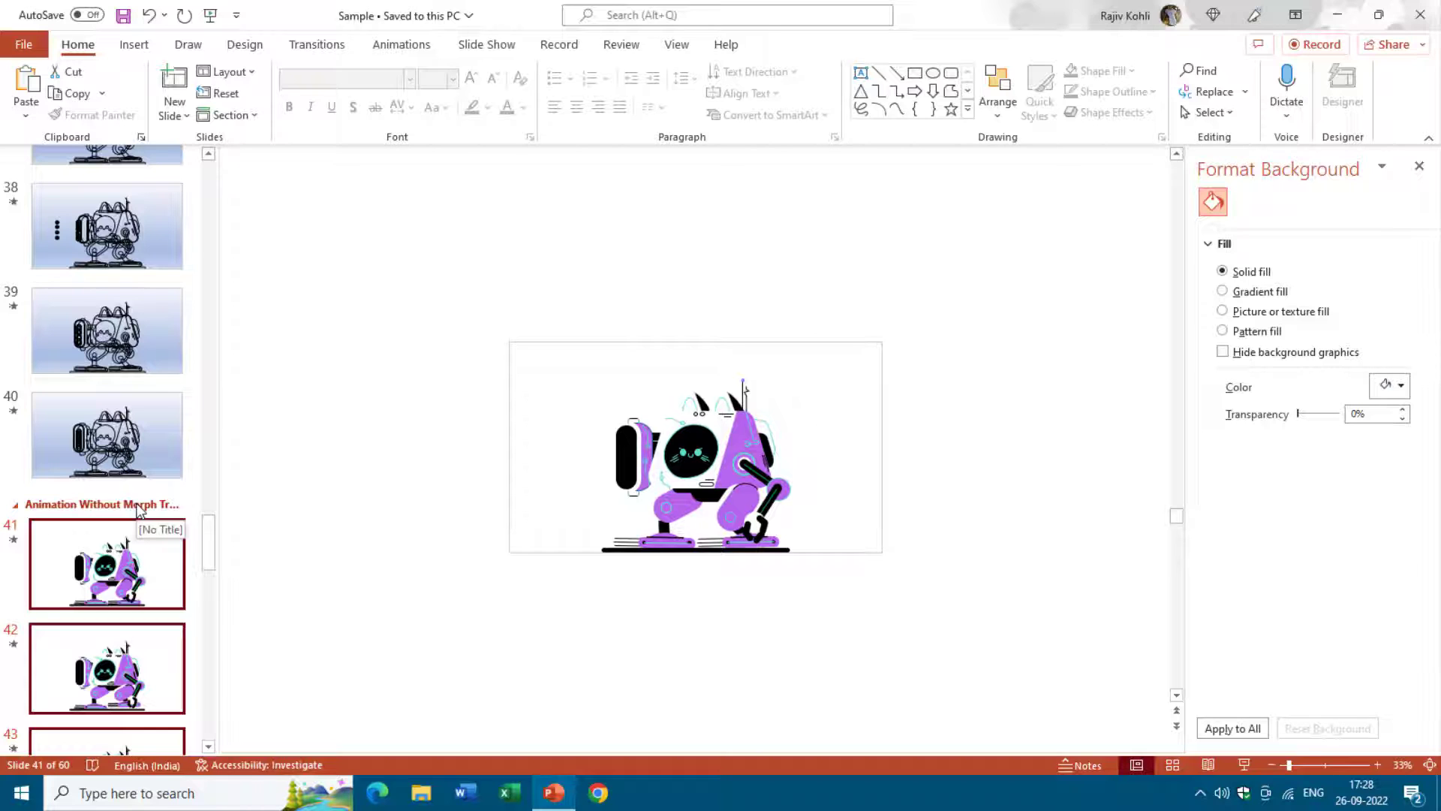
Step: Set the section's slides to no transition and clear their After advance time
left_click(327, 45)
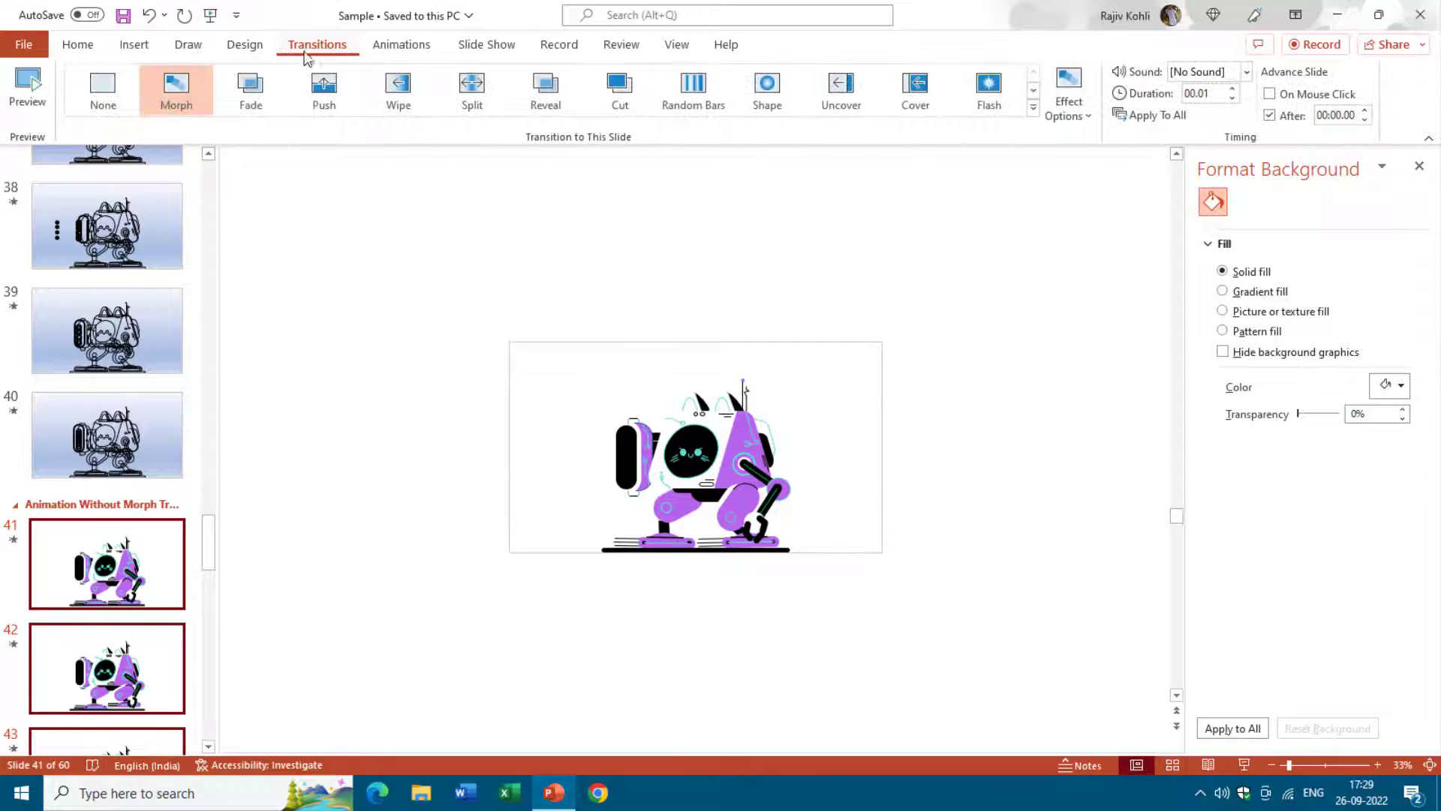
left_click(111, 104)
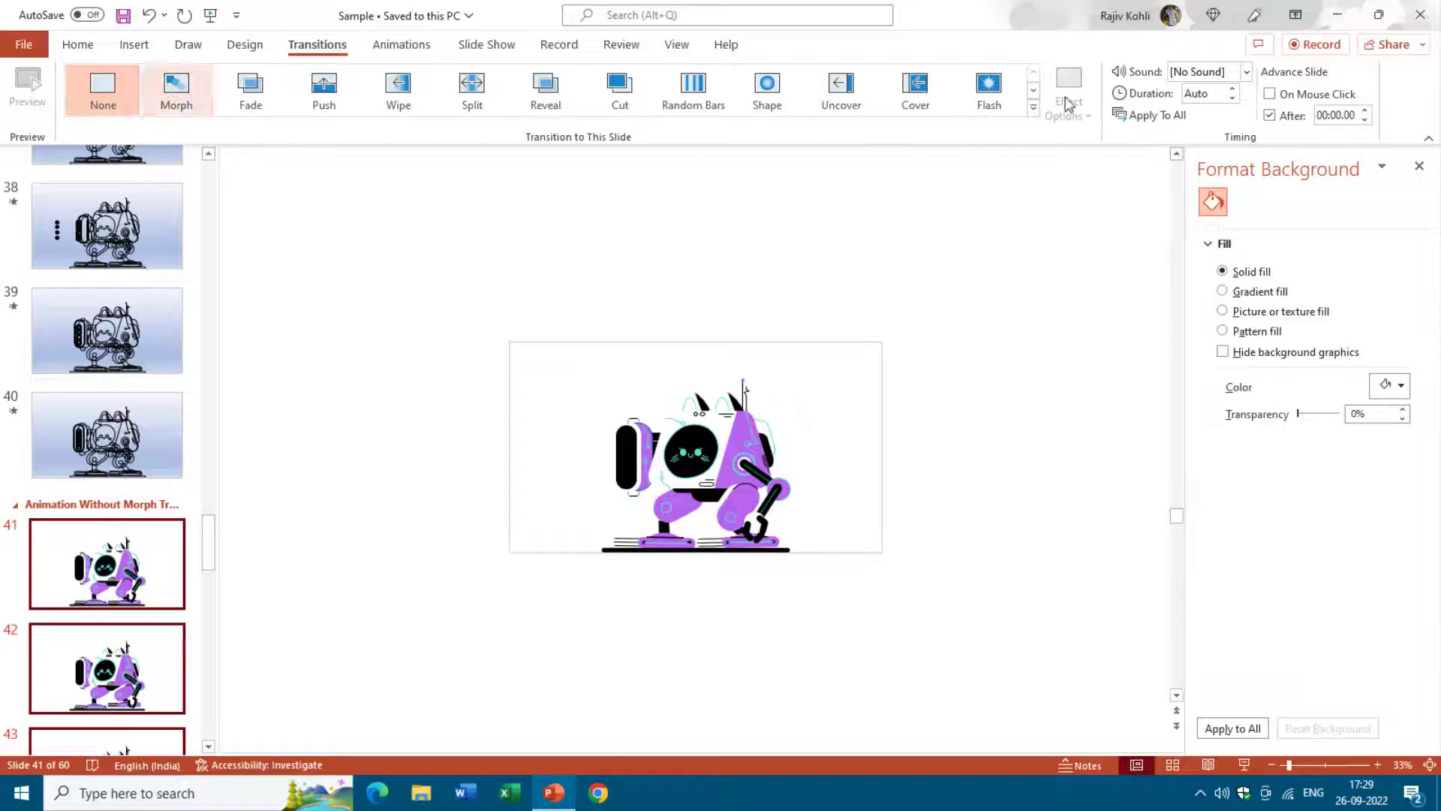
double_click(1355, 115)
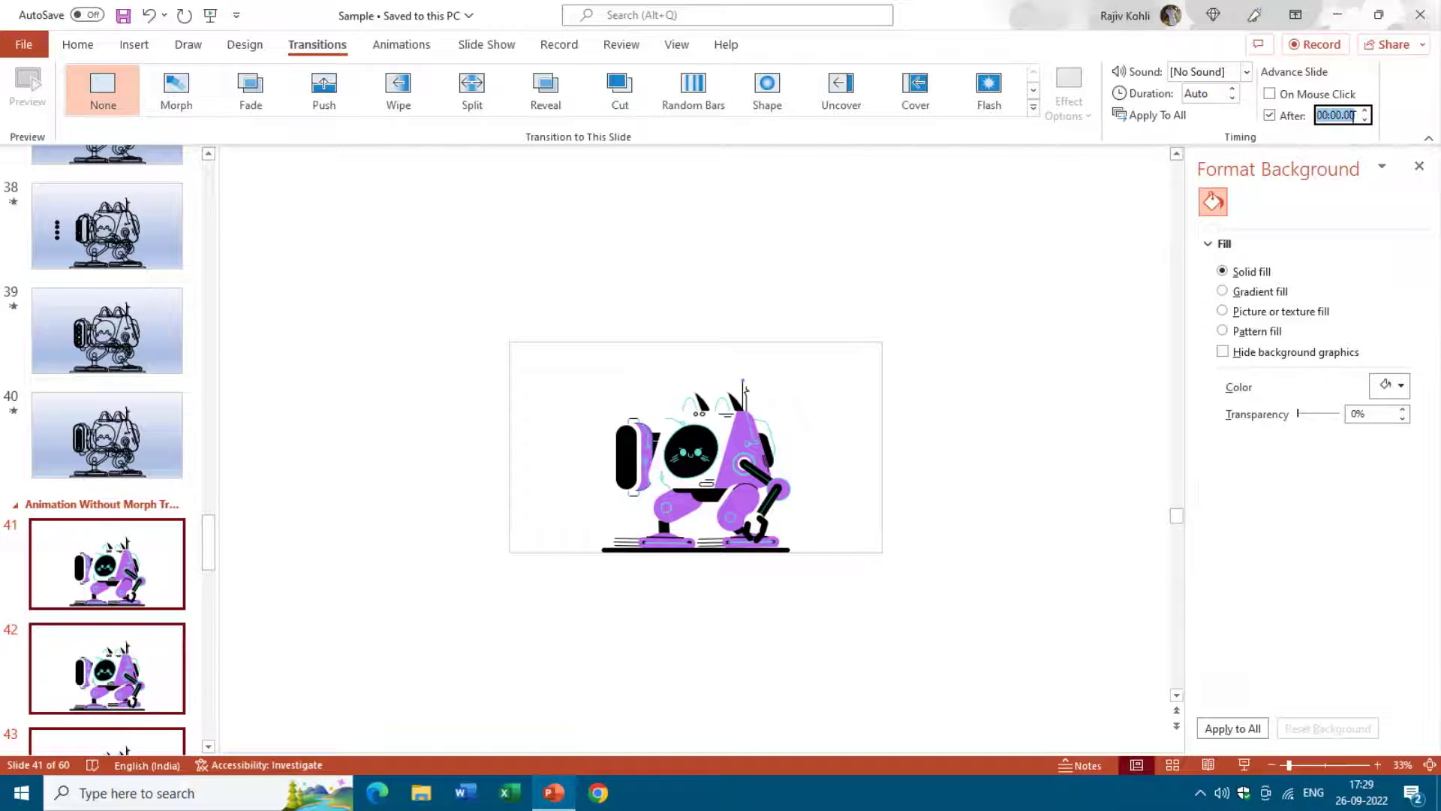
key("BackSpace")
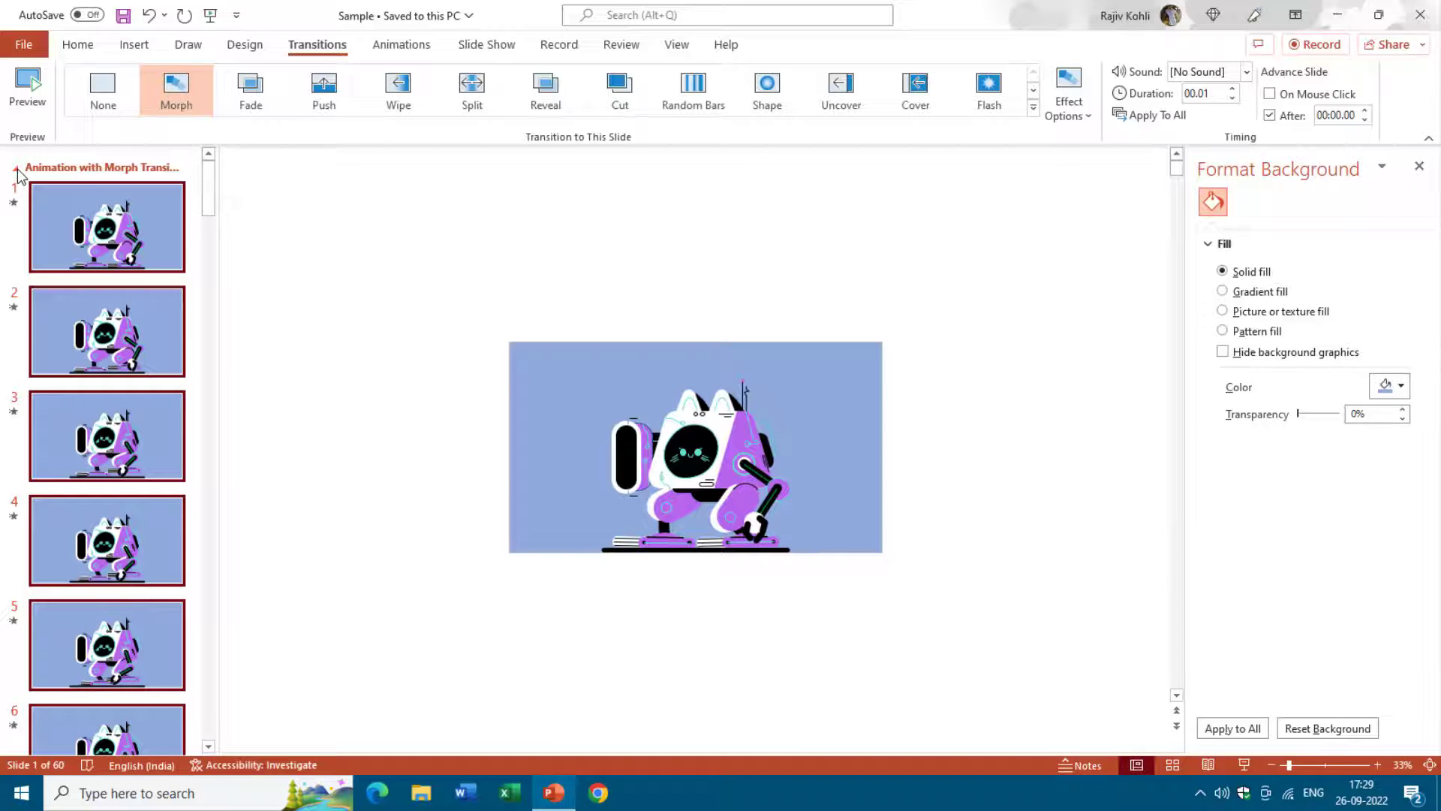
Step: Hide slides 1–40, the Animation with Morph Transition and Outline View sections, from the slide show
left_click(16, 168)
left_click(15, 195)
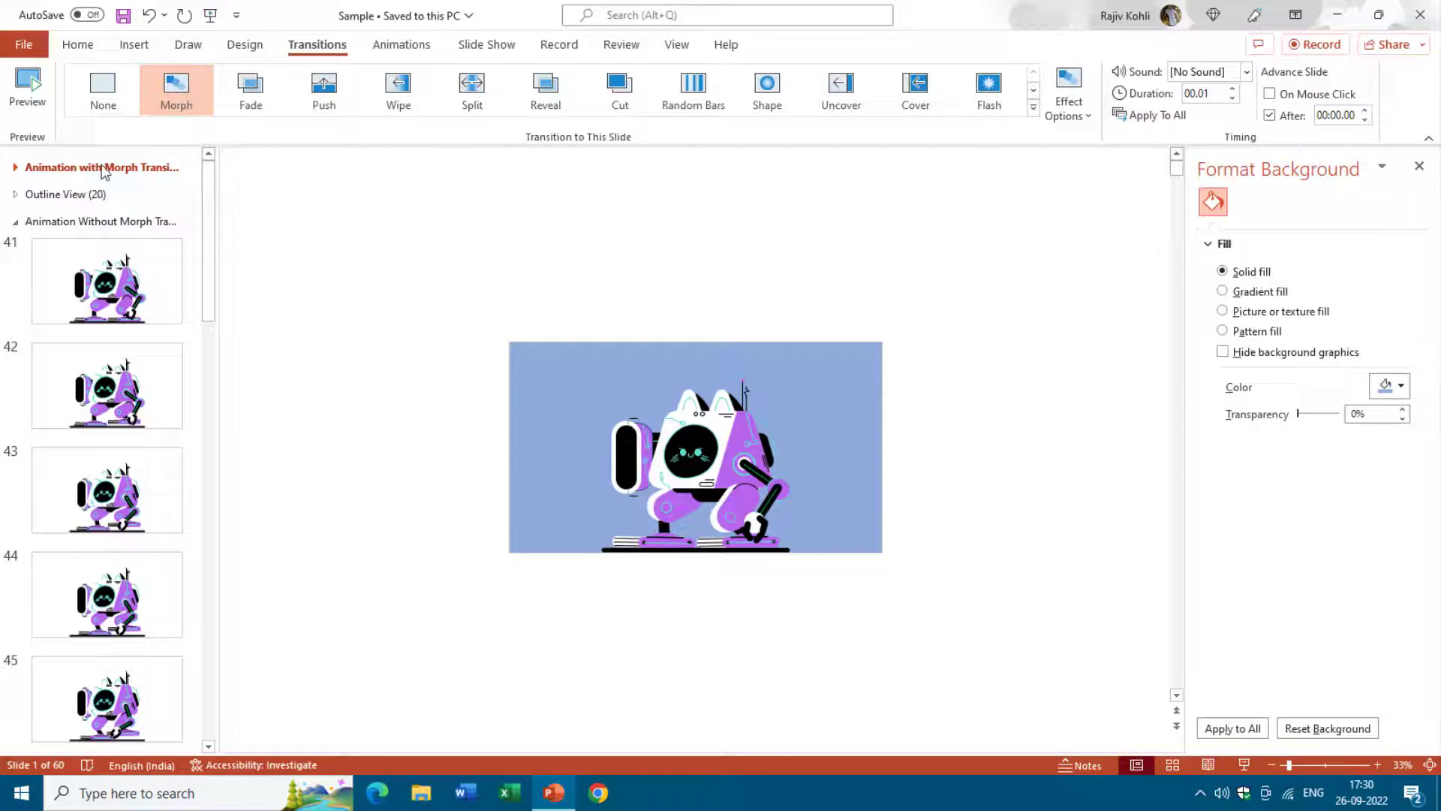
left_click(489, 54)
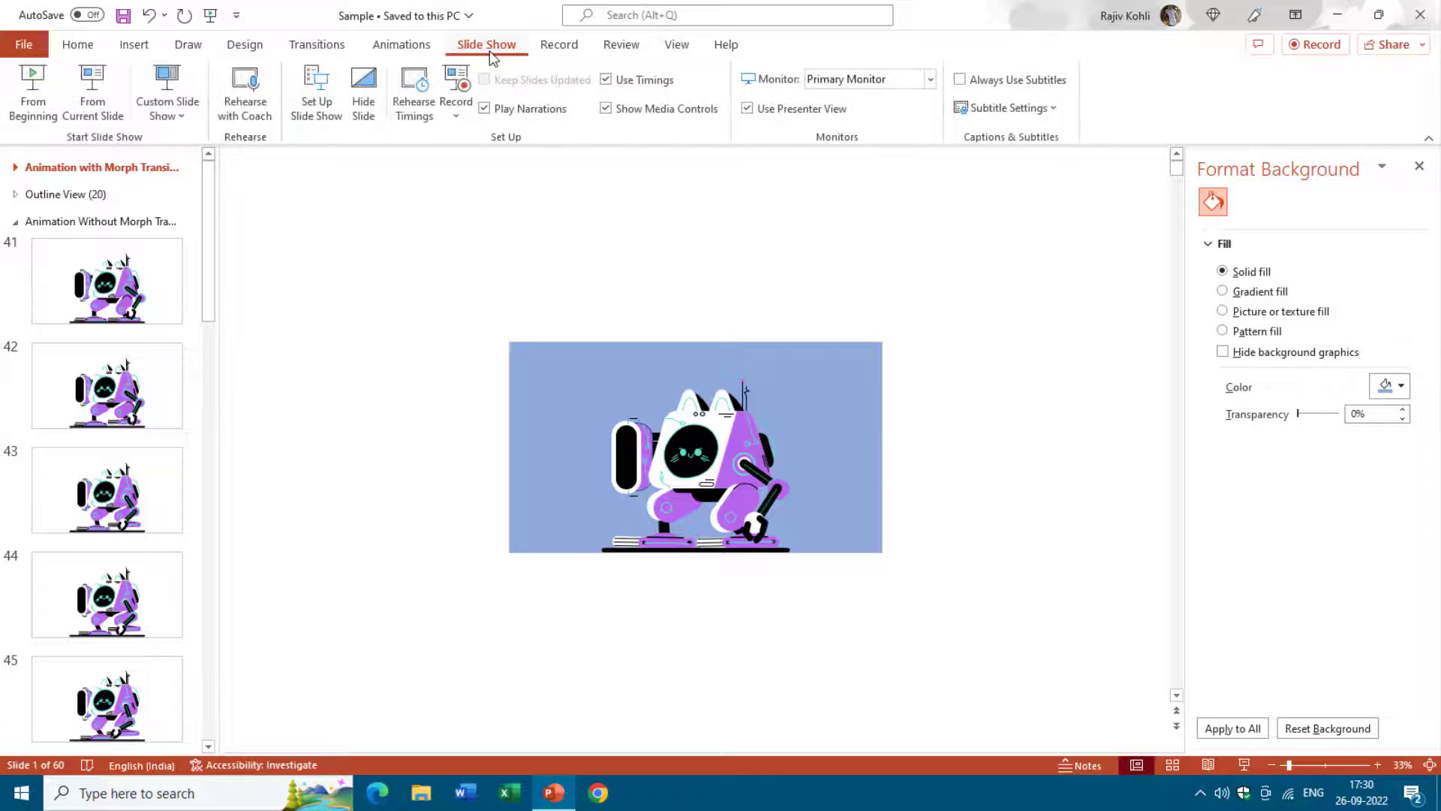
left_click(363, 97)
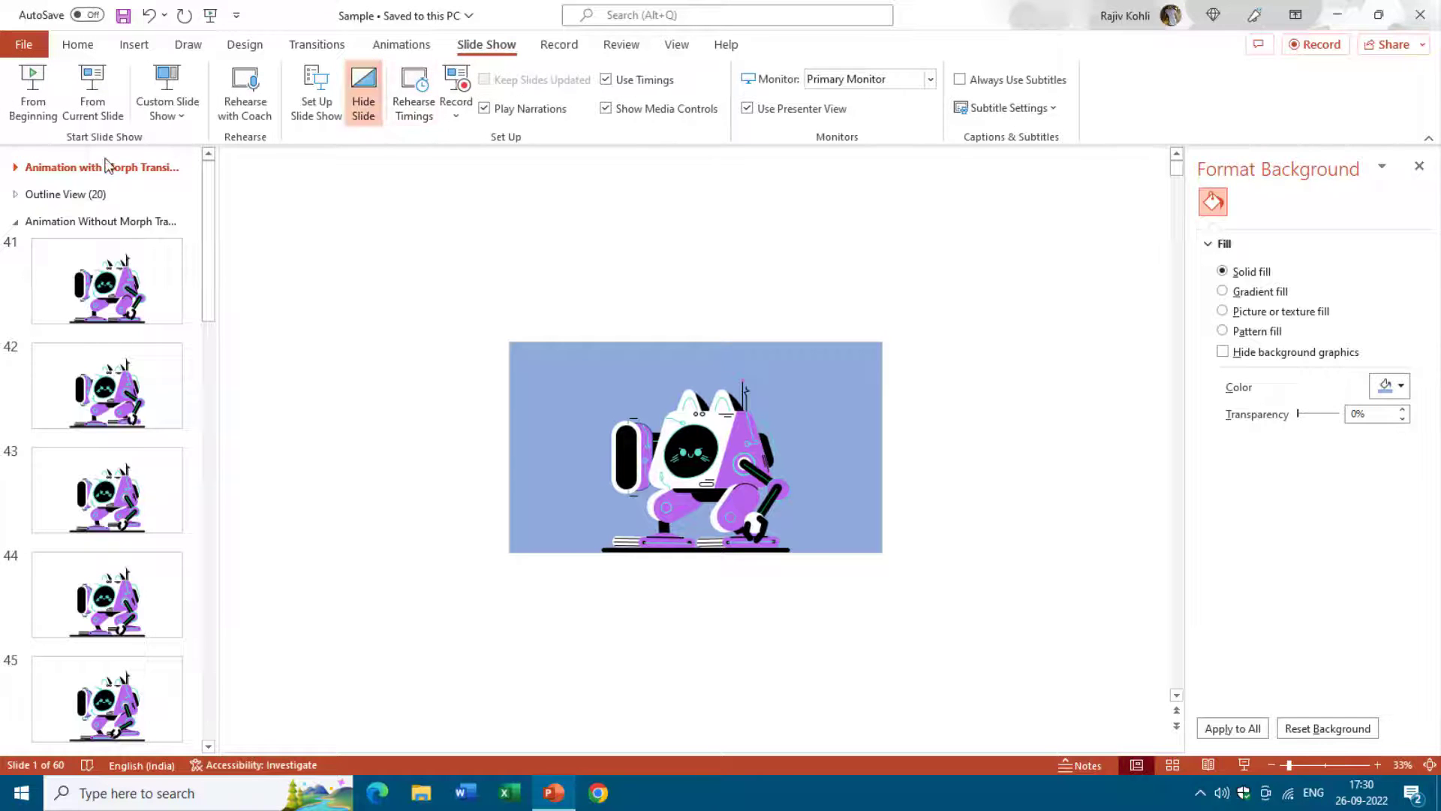
left_click(78, 196)
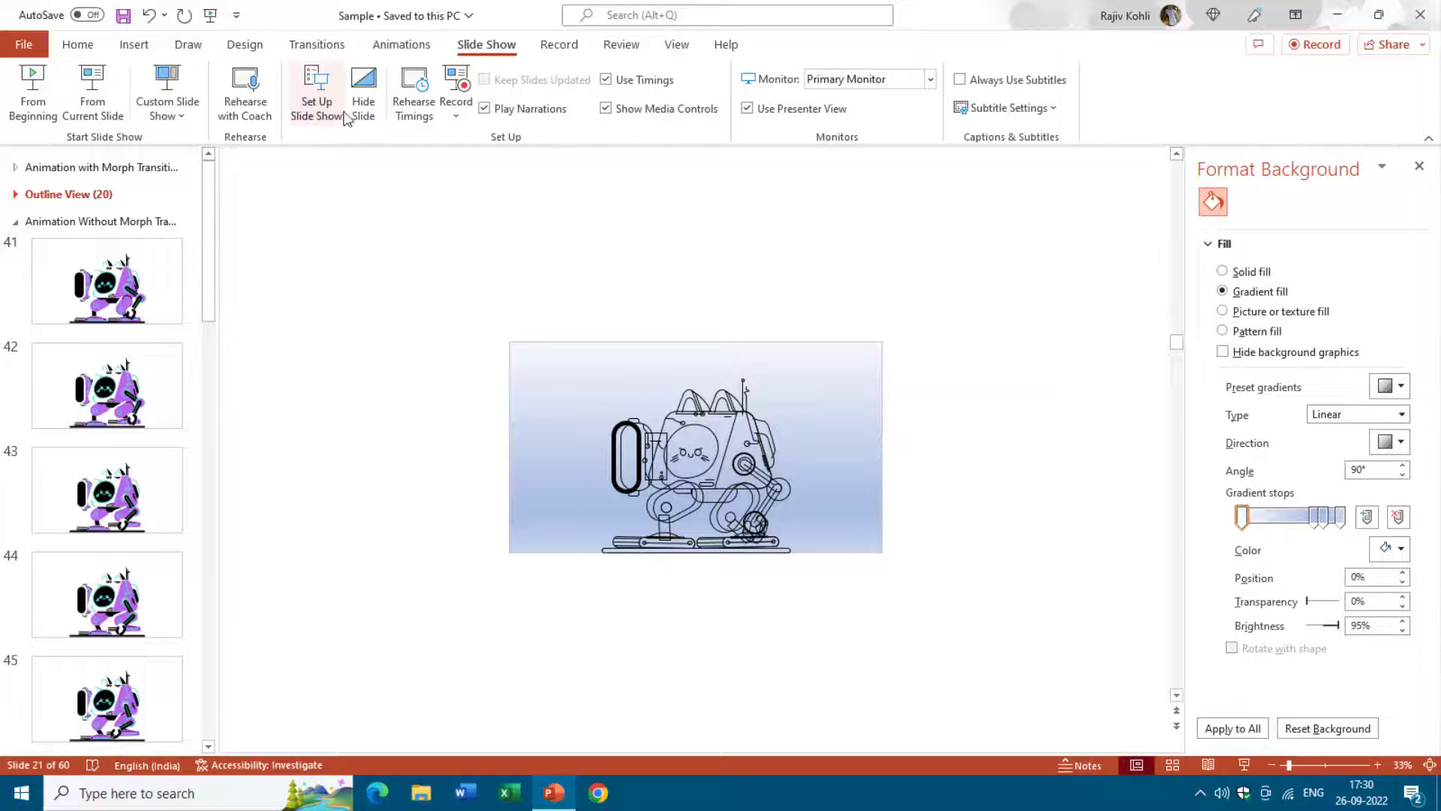
left_click(363, 100)
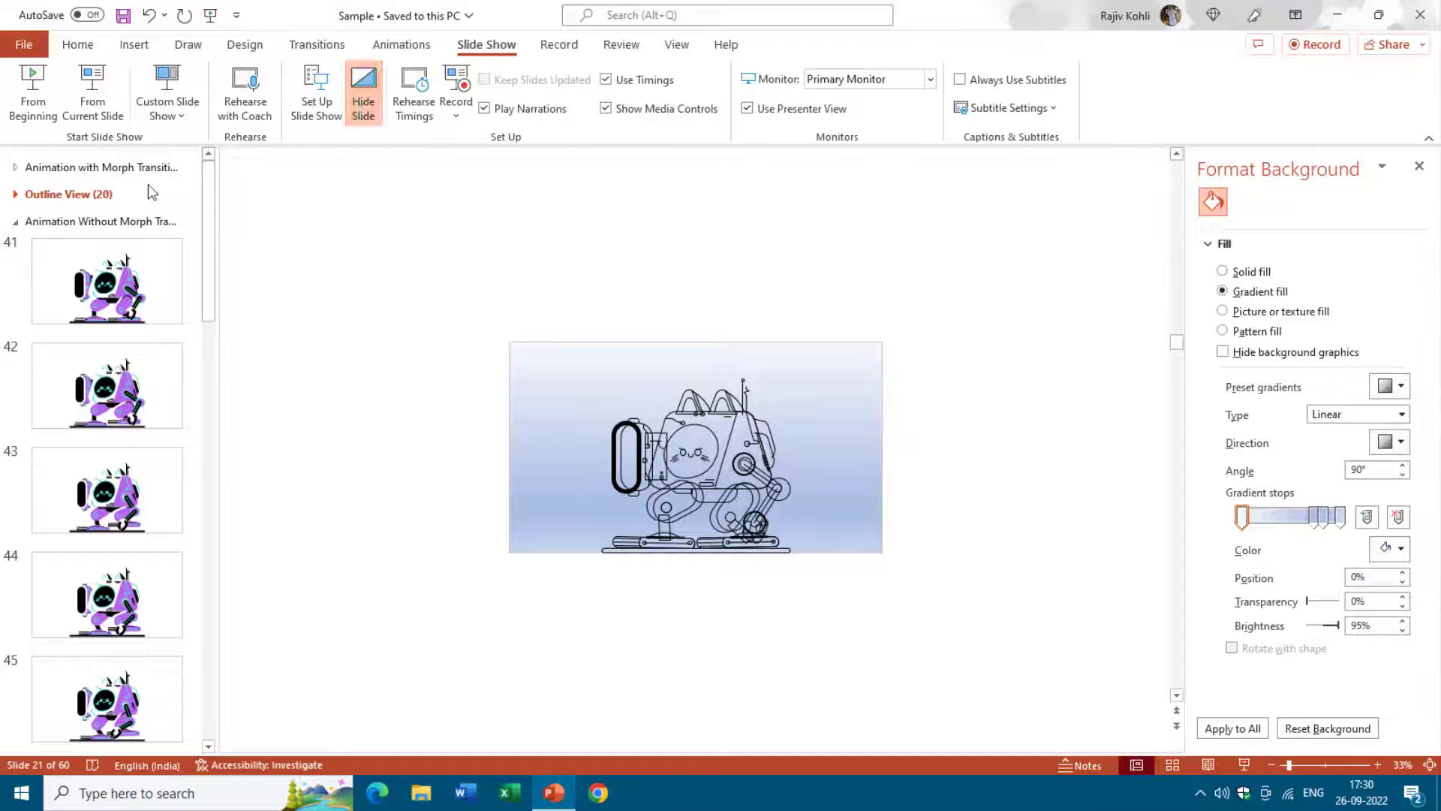
left_click(15, 193)
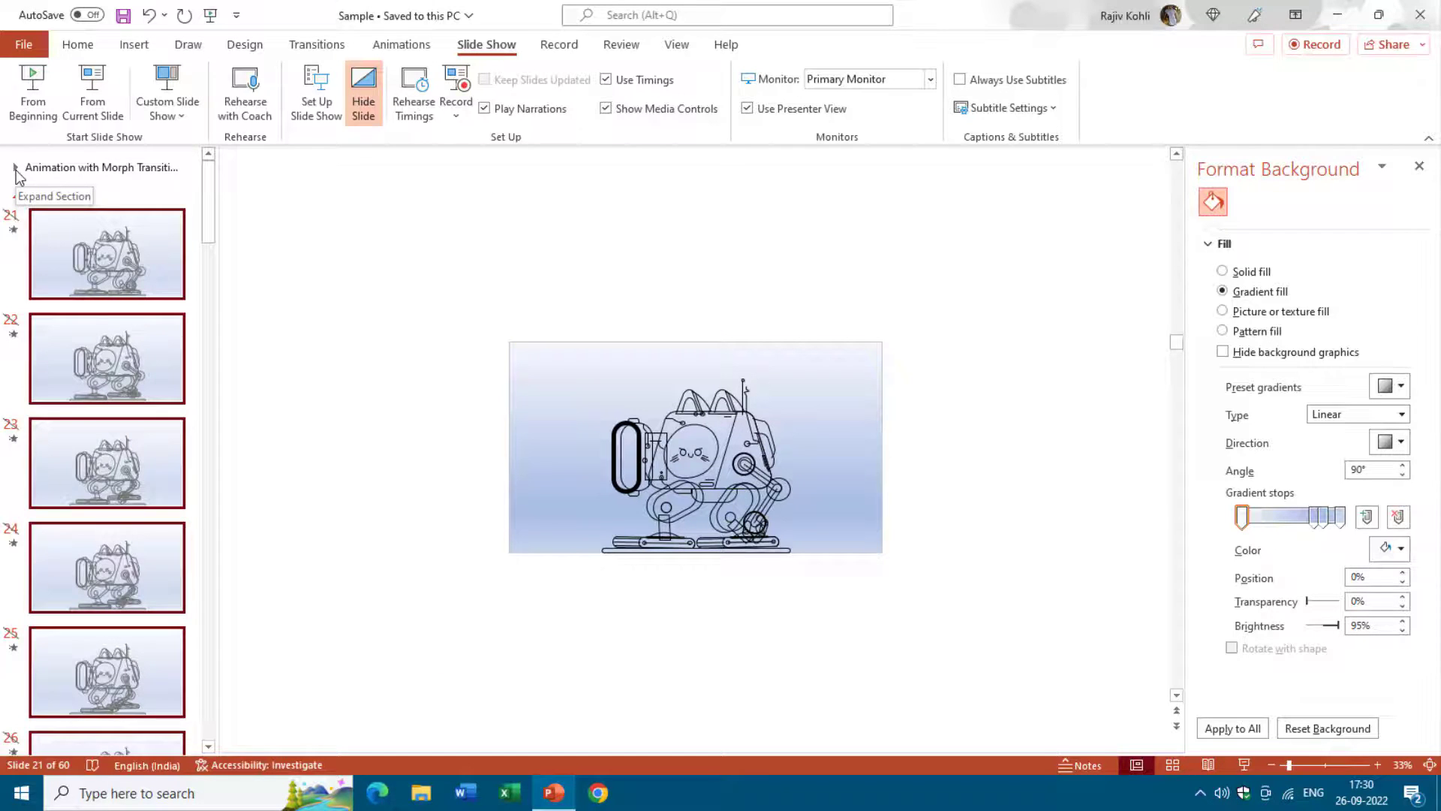
left_click(16, 168)
left_click_drag(209, 183, 210, 662)
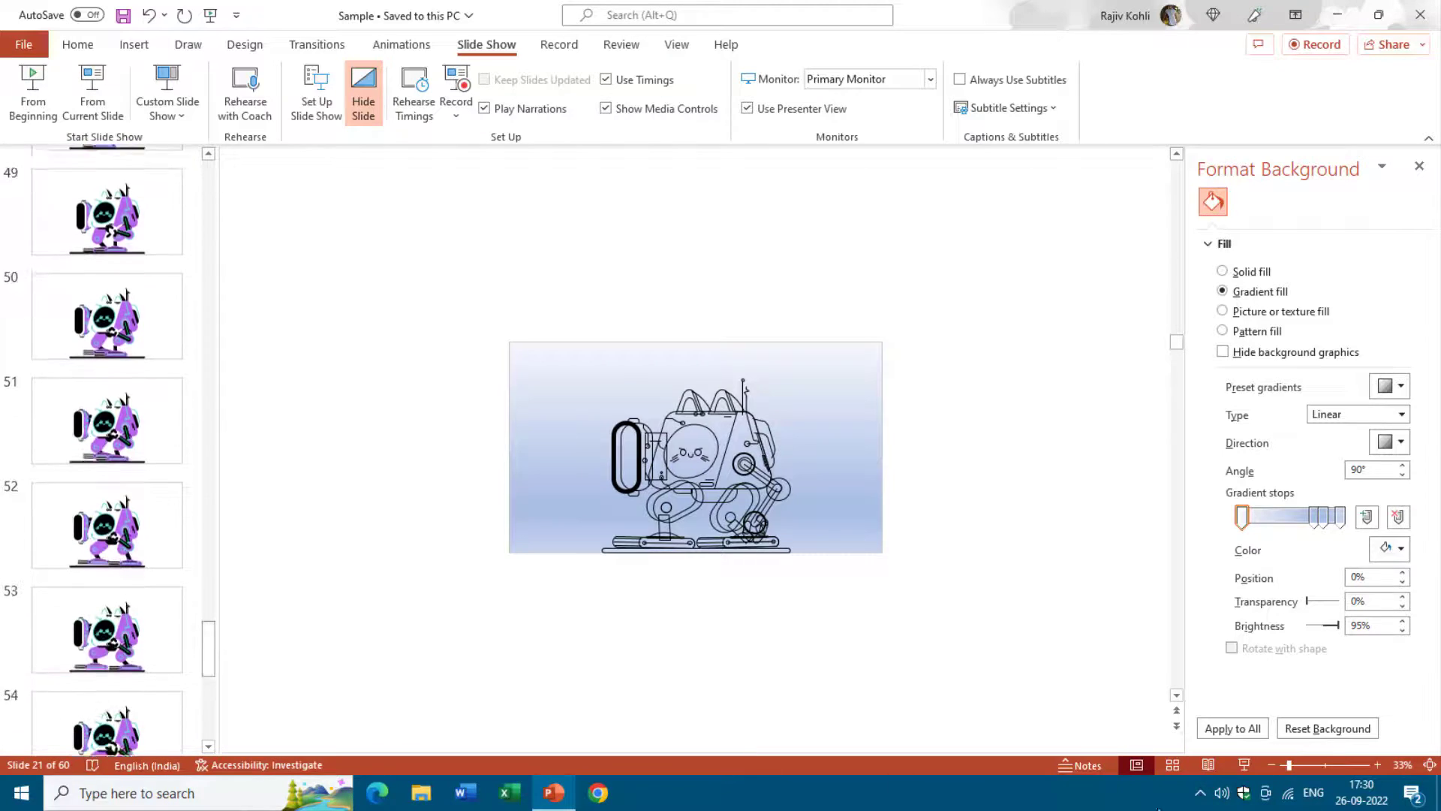
Step: Run the slide show from the current slide, then exit back to normal view with Esc
left_click(1243, 766)
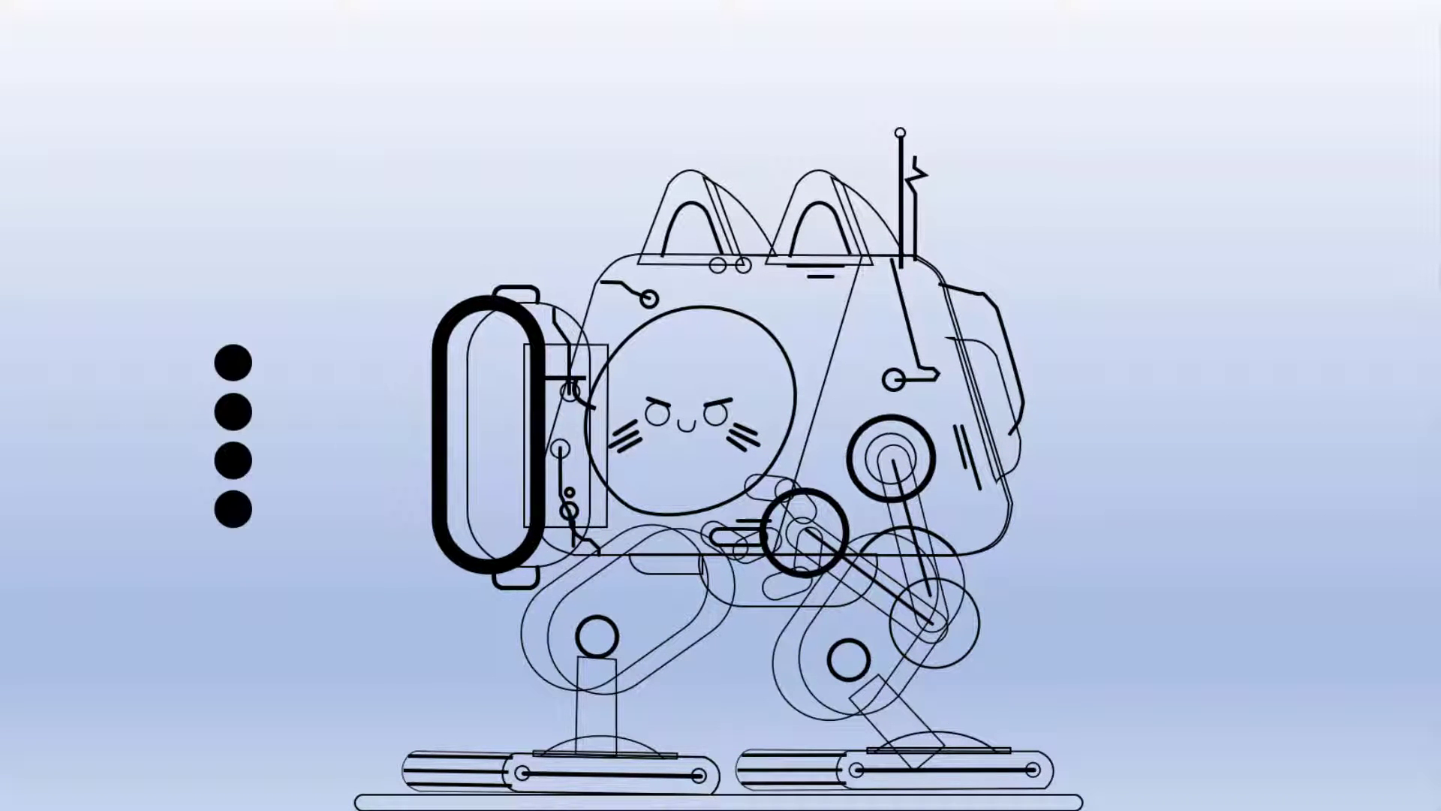
key("Escape")
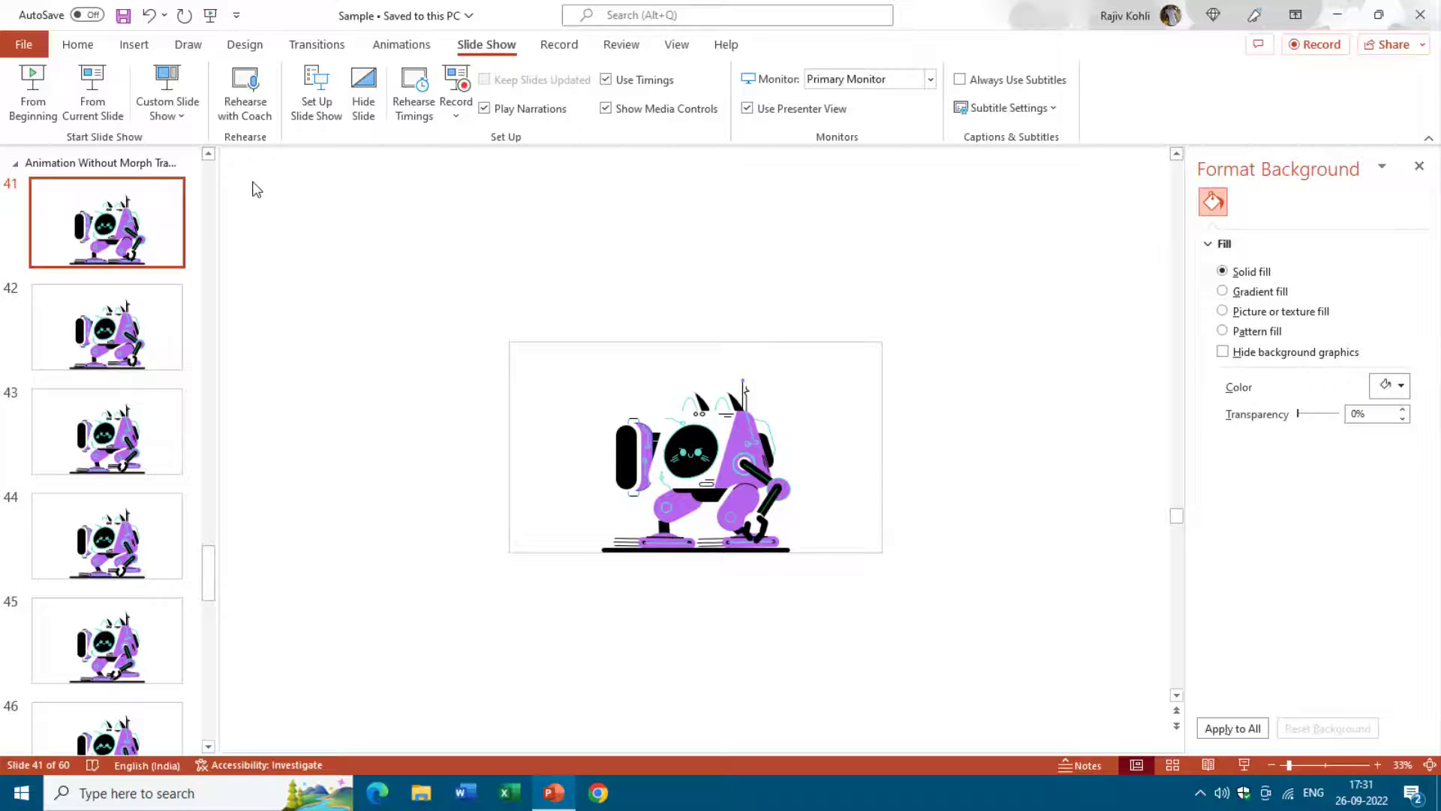
Step: In slide sorter, select the Animation with Morph Transition section and toggle Hide Slide off and on
left_click(1173, 765)
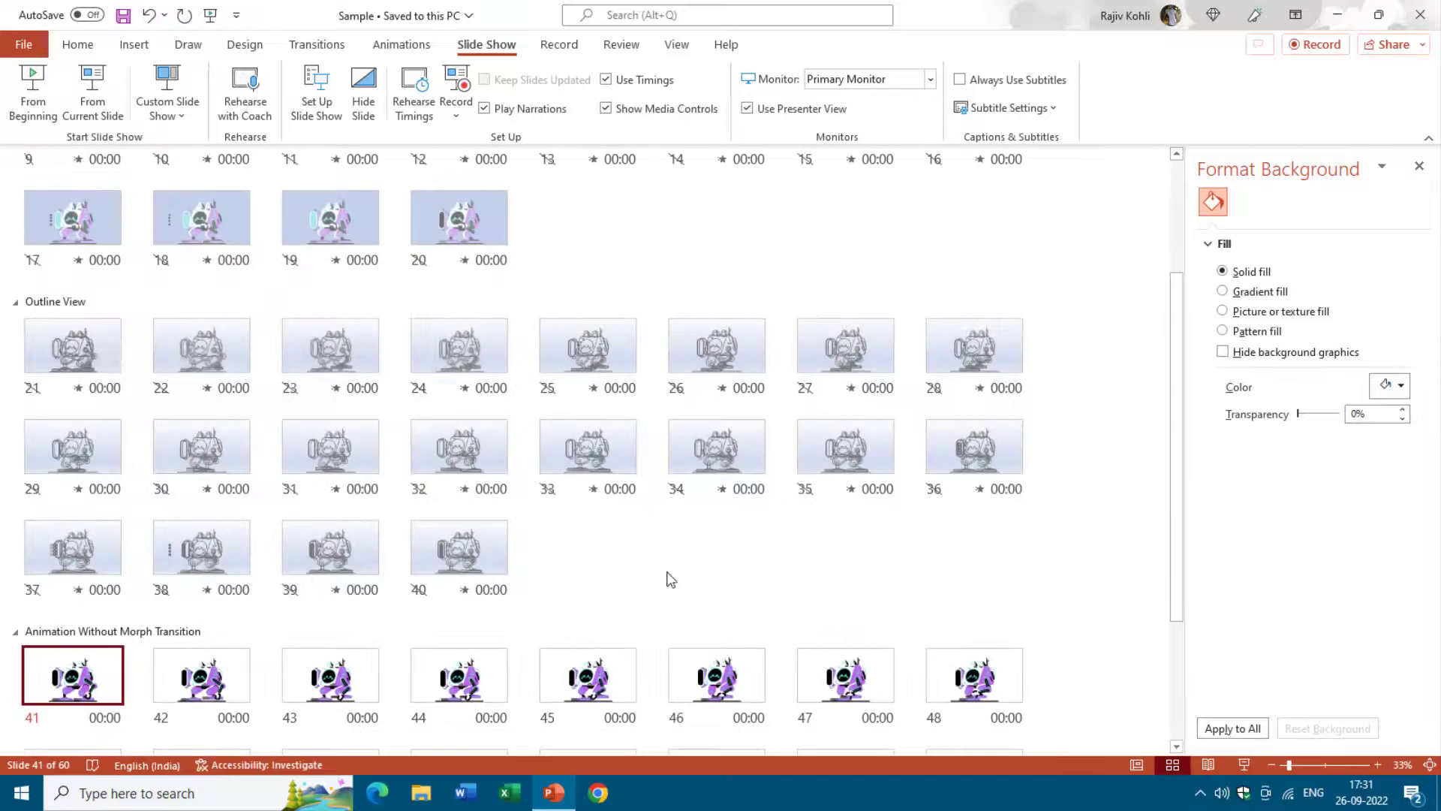
scroll(396, 412, "up", 3)
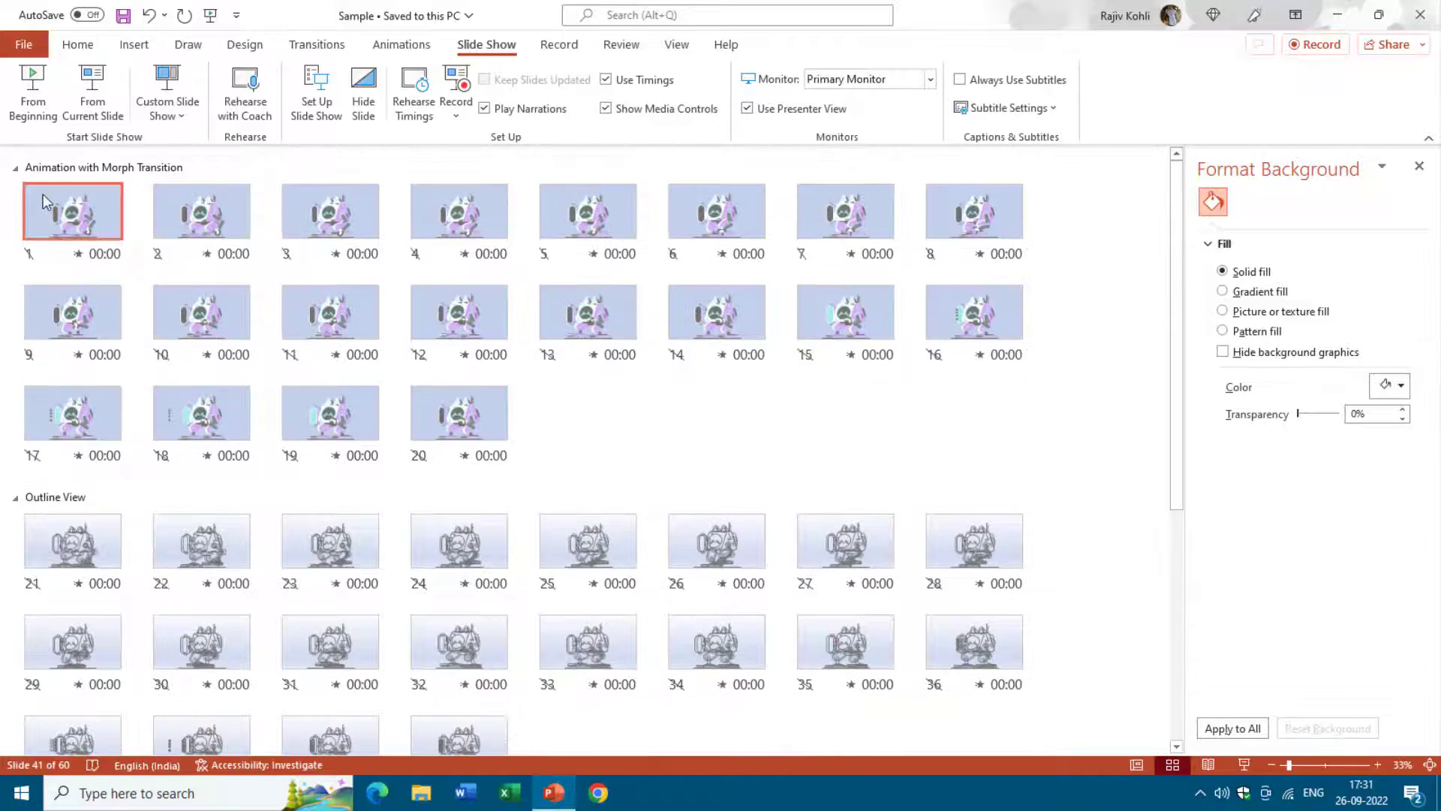
left_click(58, 169)
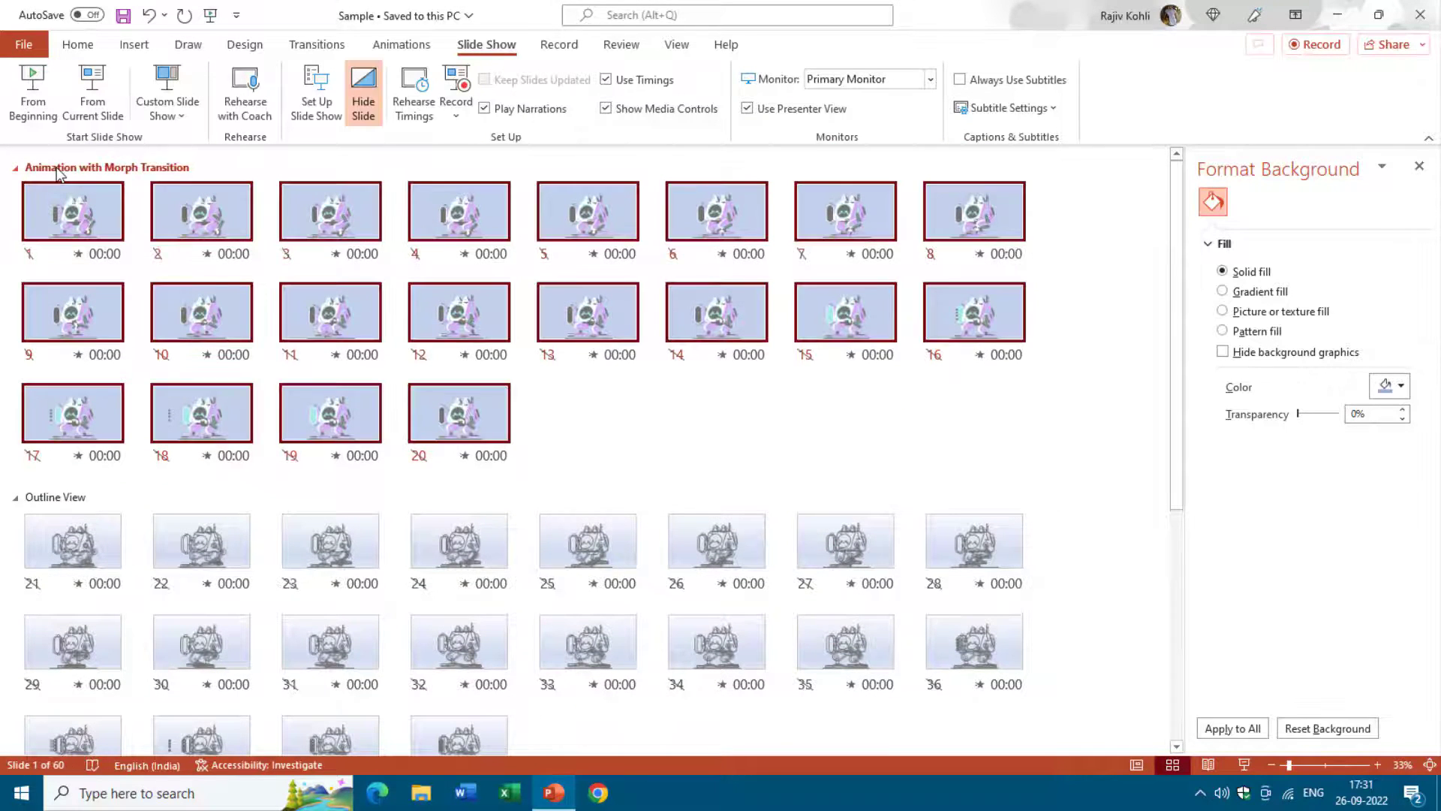
right_click(68, 213)
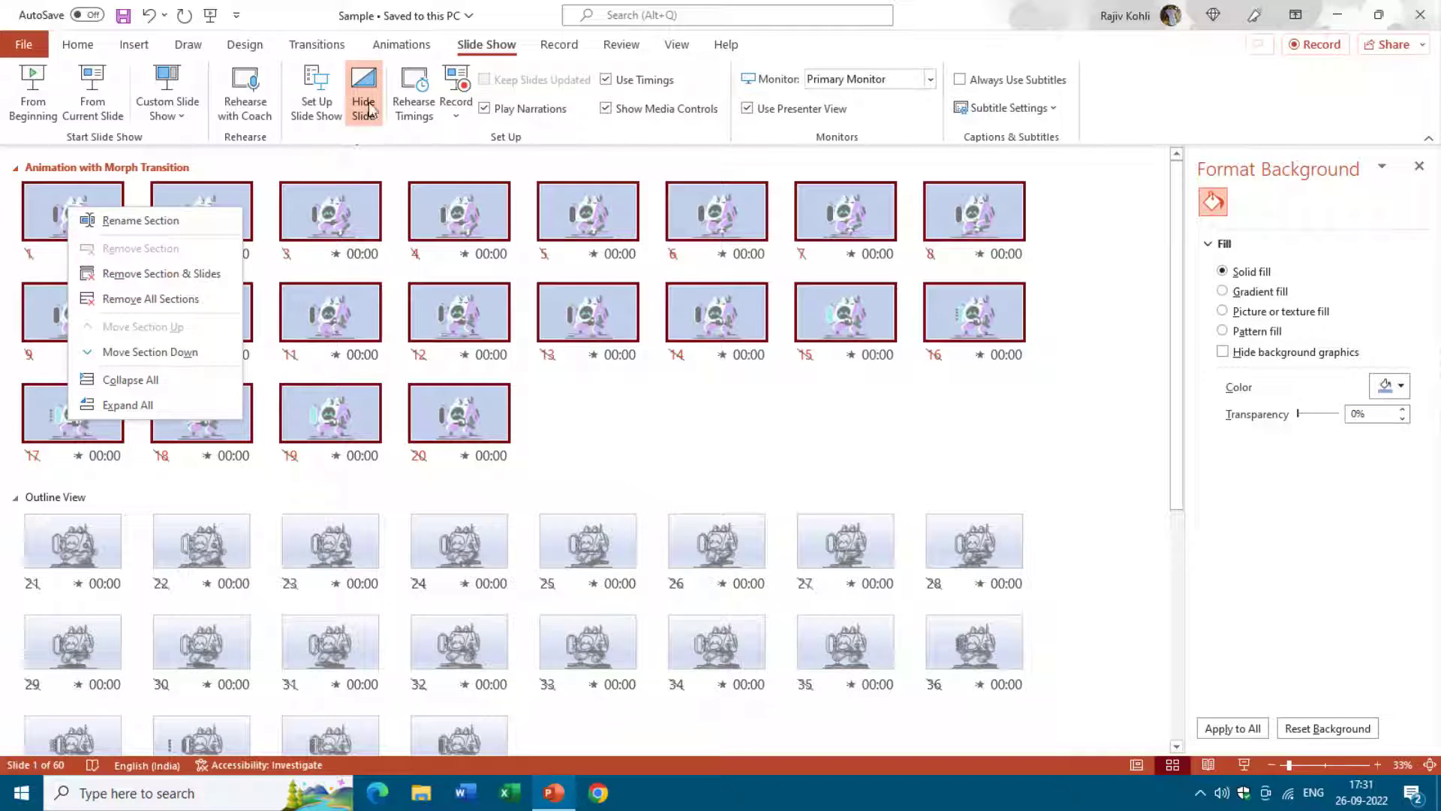
left_click(471, 51)
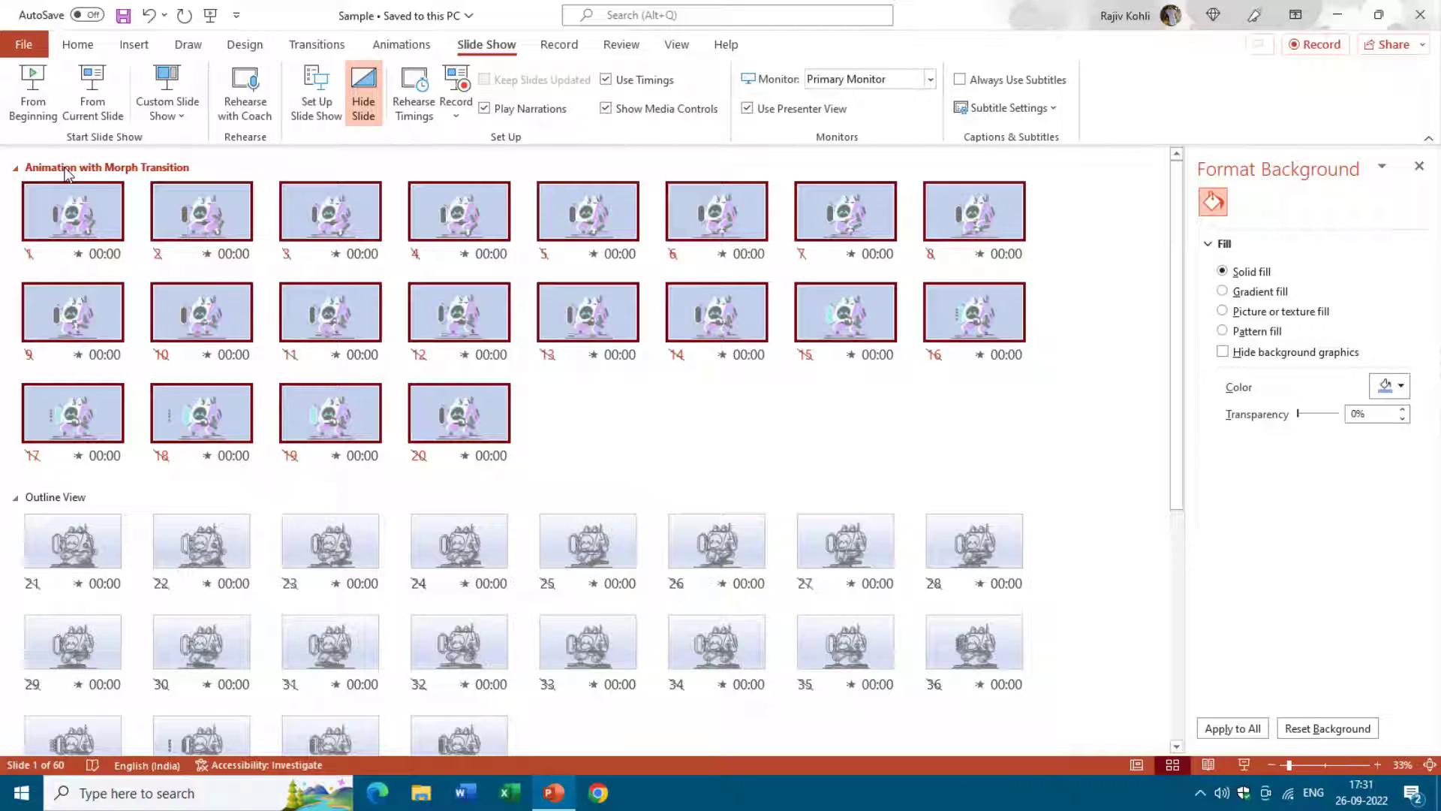
left_click(376, 105)
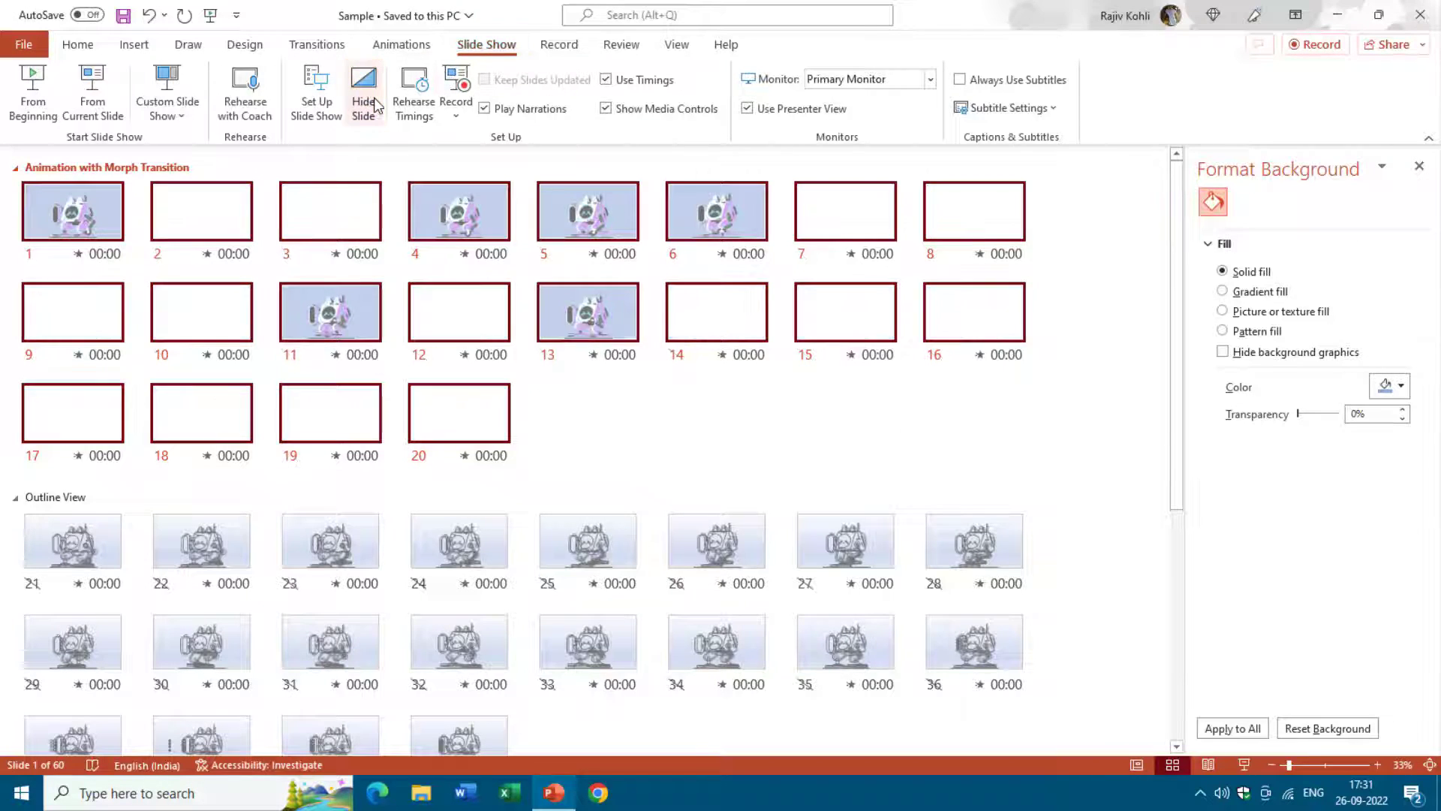
left_click(368, 111)
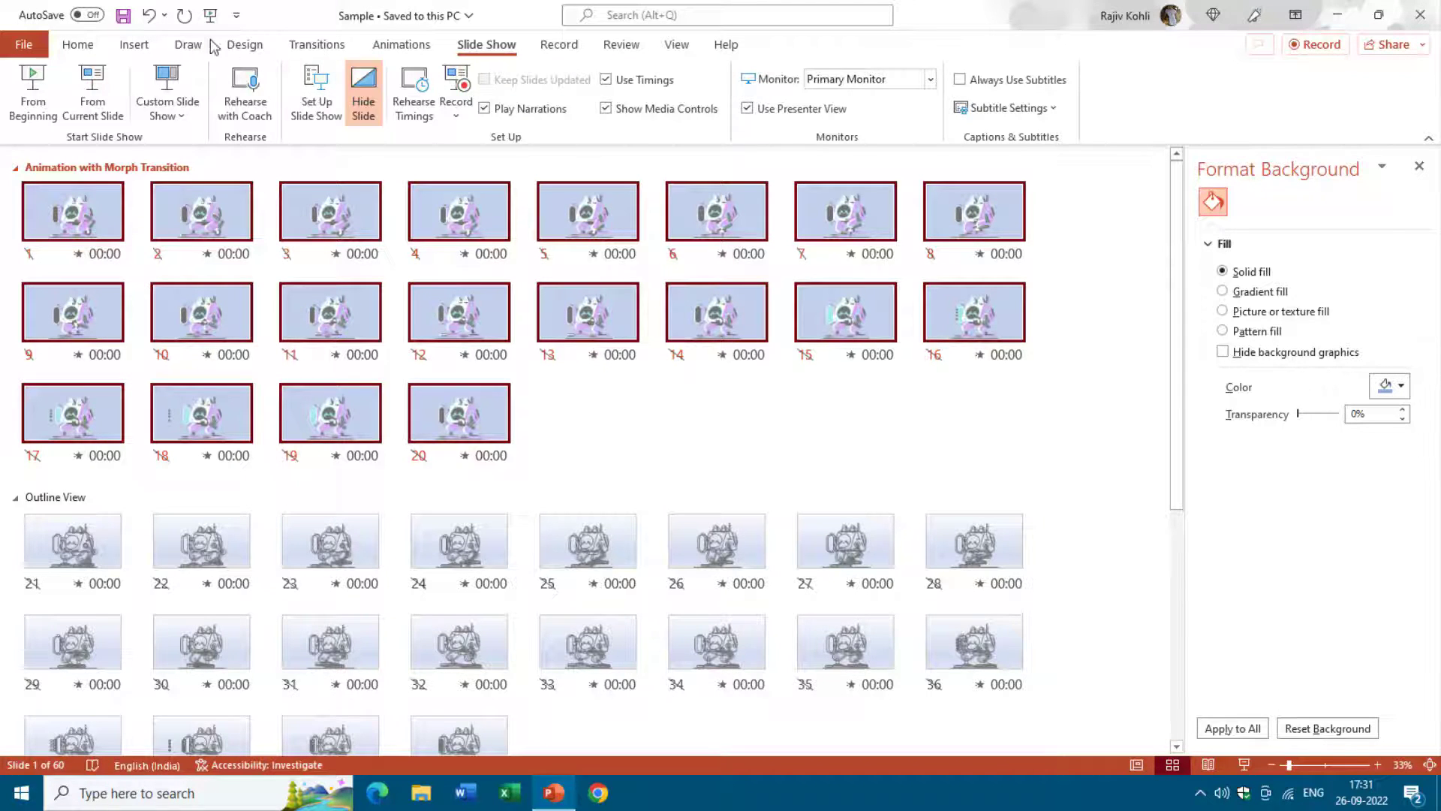
Step: Change the slide background to a gradient fill, checking but not applying the preset gradients
left_click(238, 50)
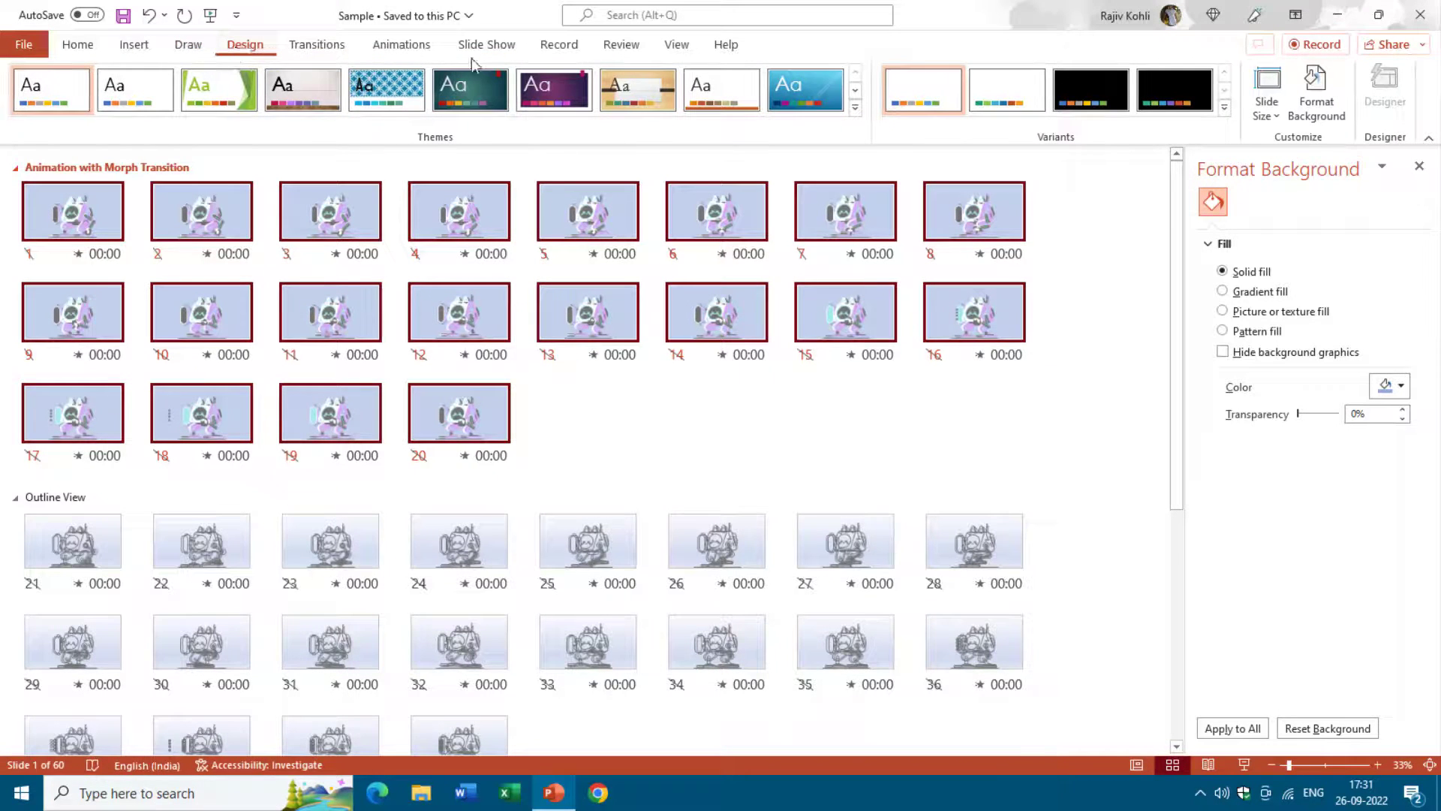
left_click(1264, 292)
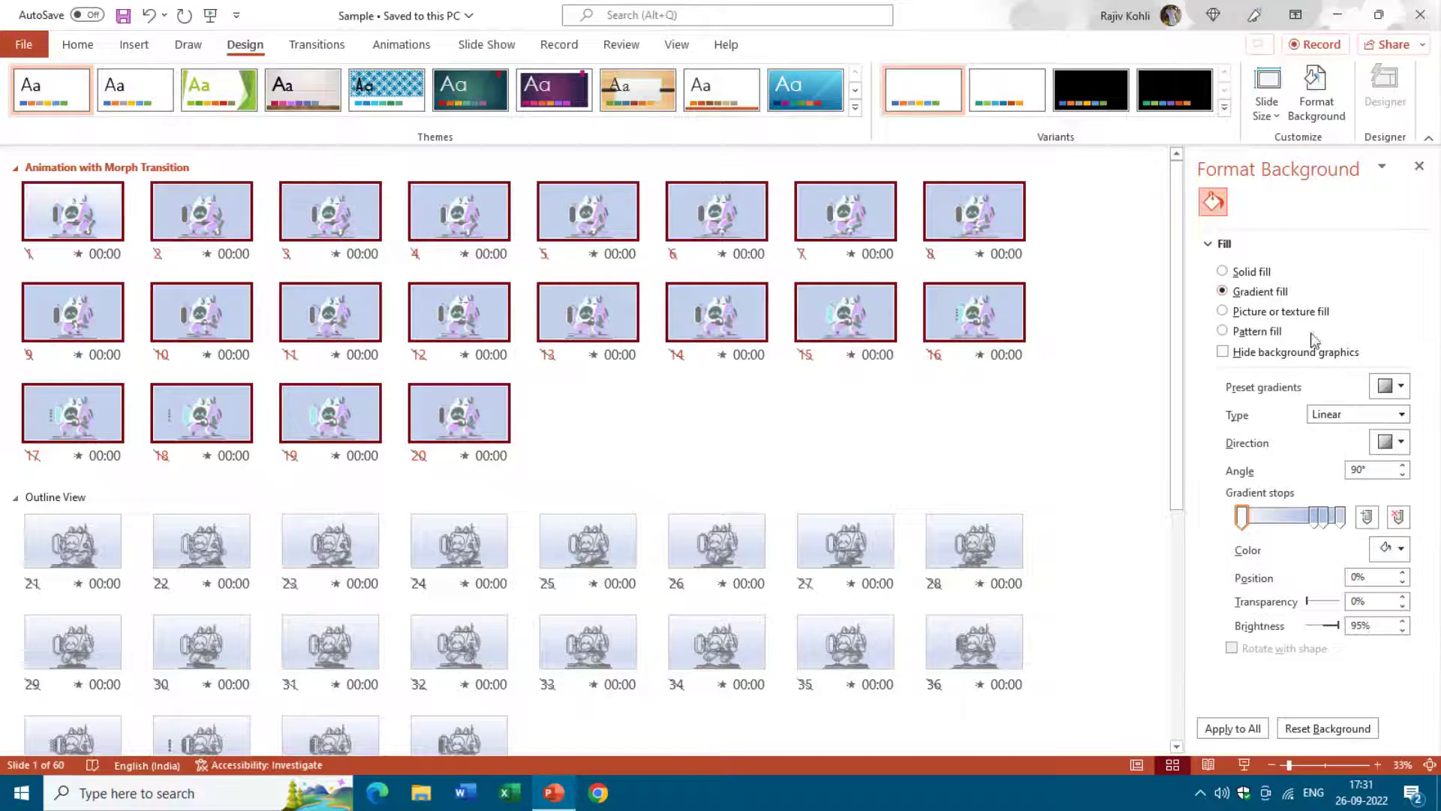
left_click(1390, 386)
left_click(1378, 422)
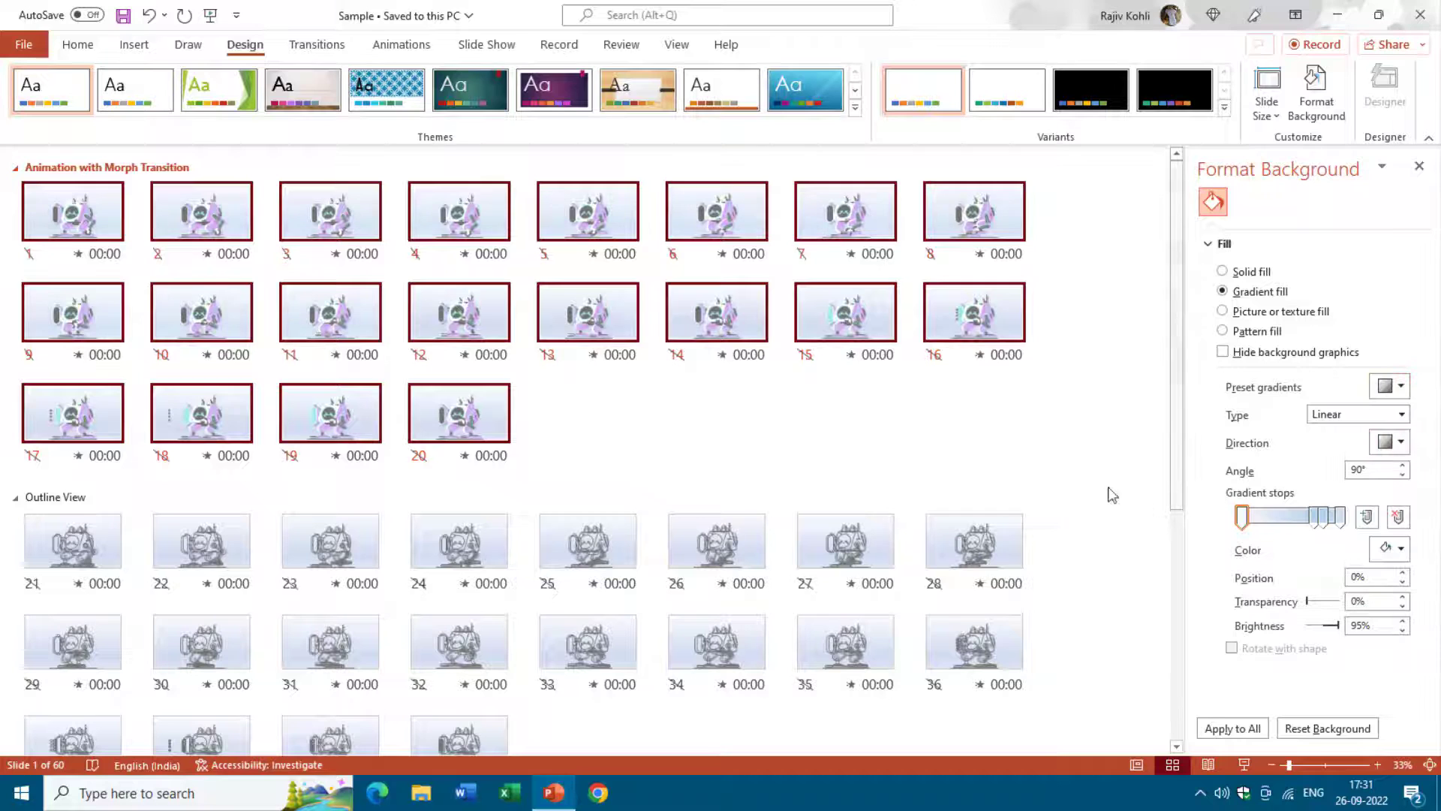
left_click(87, 47)
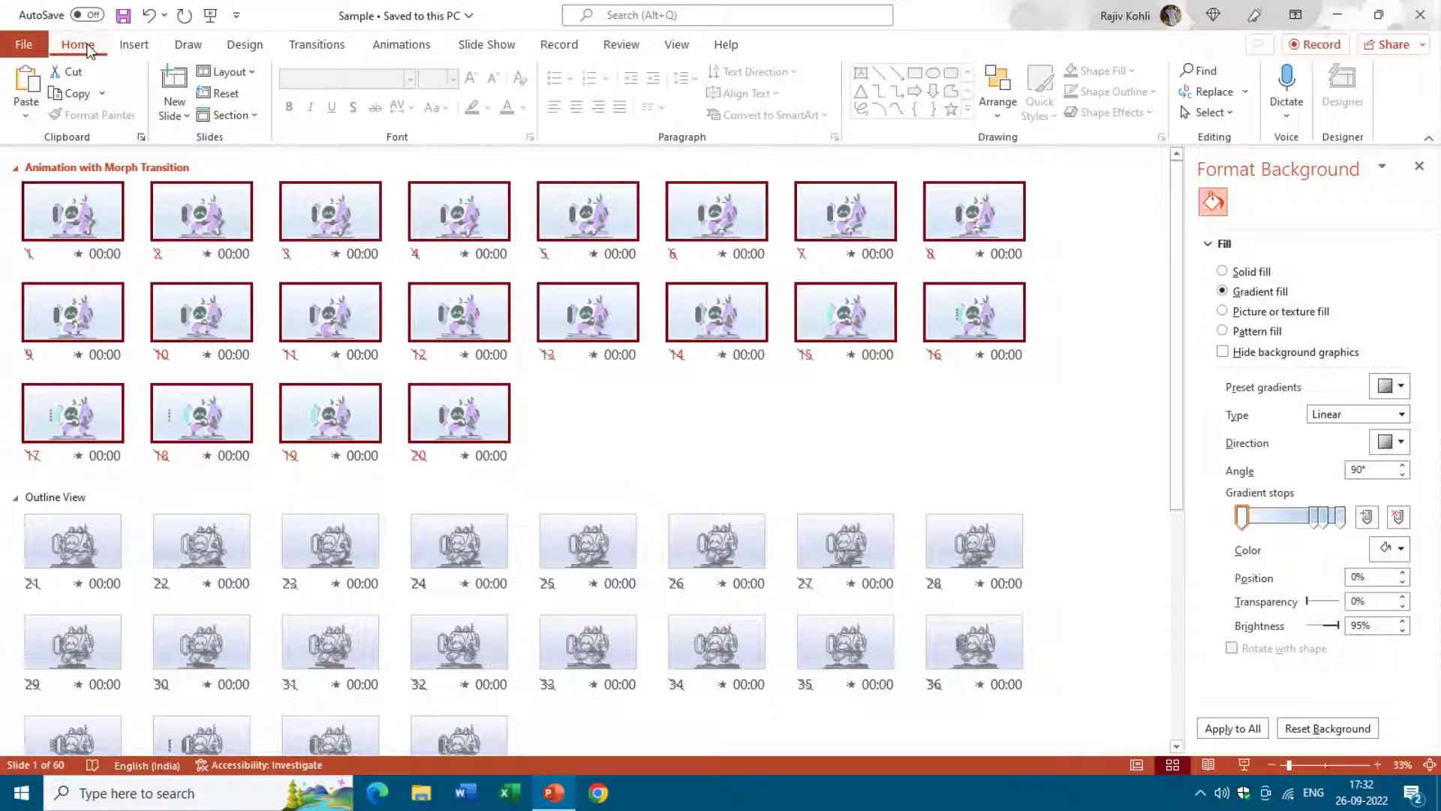
Step: Copy the Animation with Morph Transition section and paste it after slide 60
left_click(76, 96)
scroll(238, 486, "down", 5)
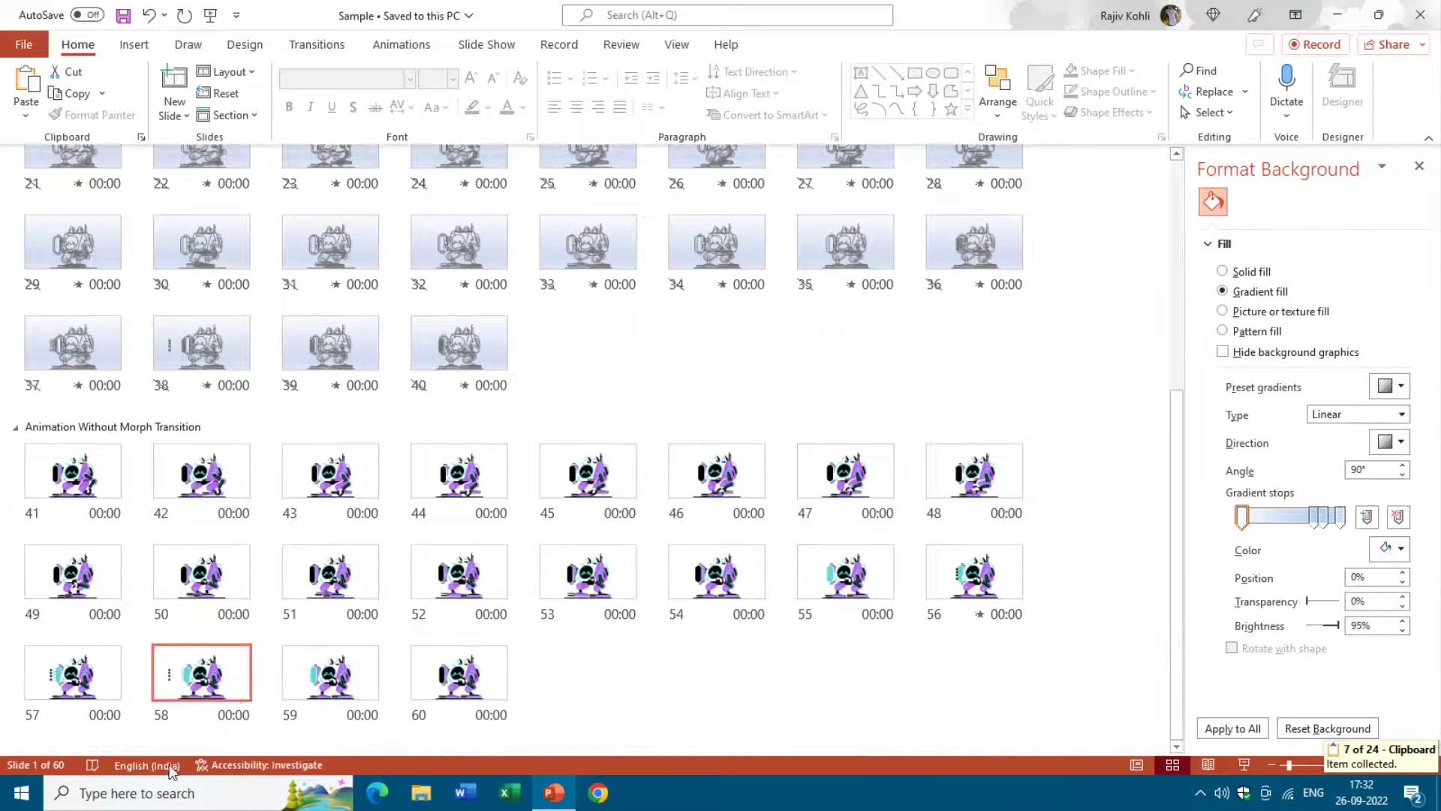
left_click(547, 656)
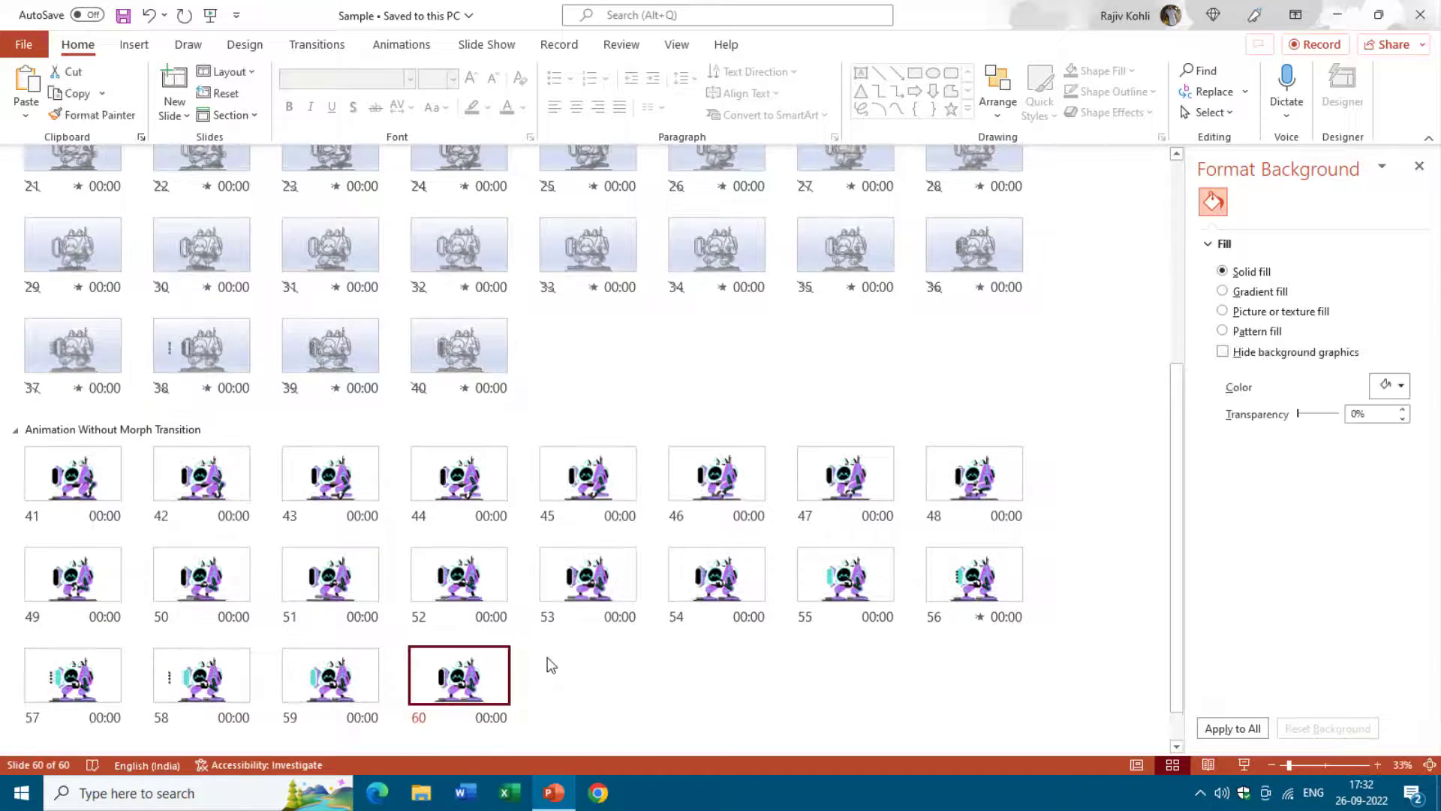
left_click(28, 82)
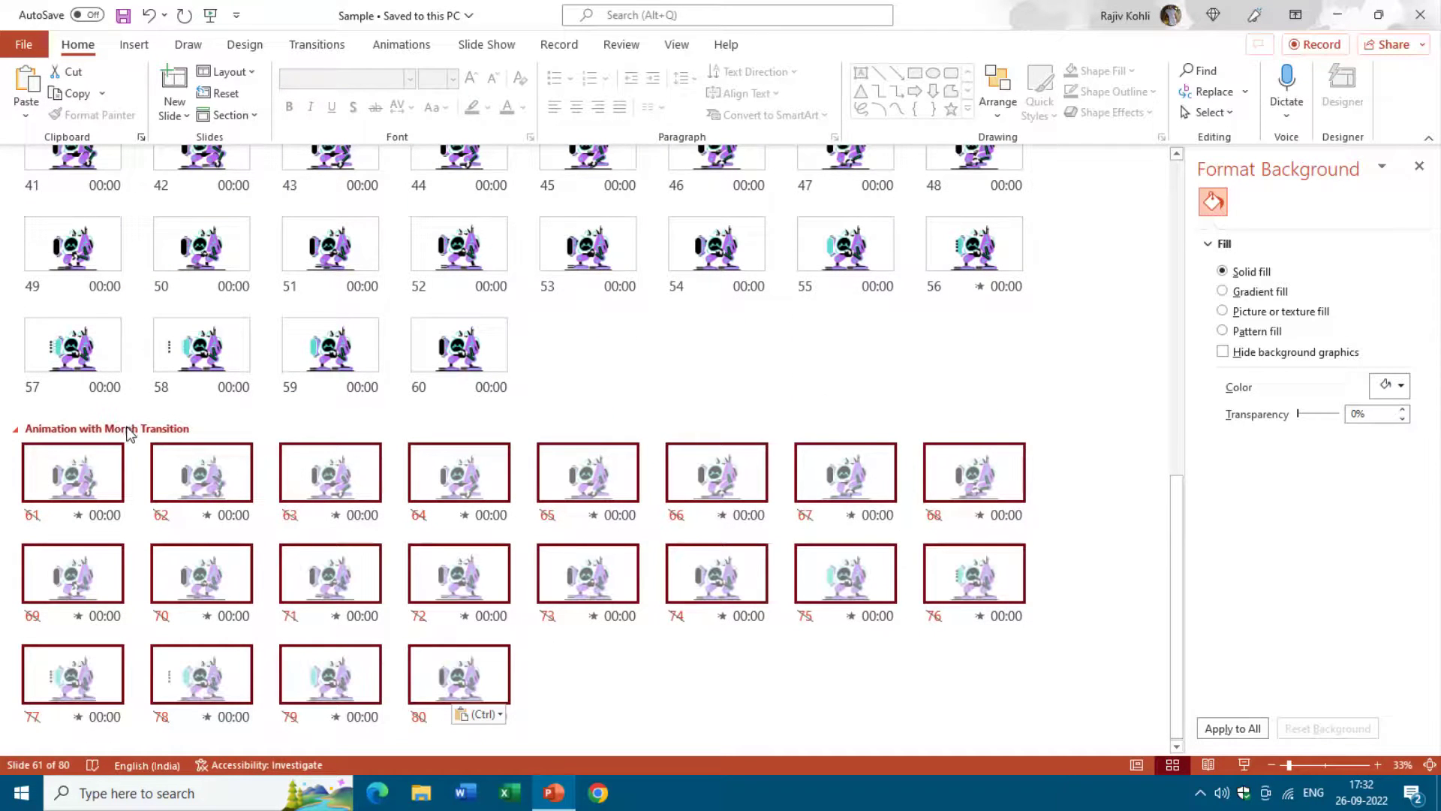
Step: Rename the pasted section to Demo
right_click(129, 434)
left_click(209, 444)
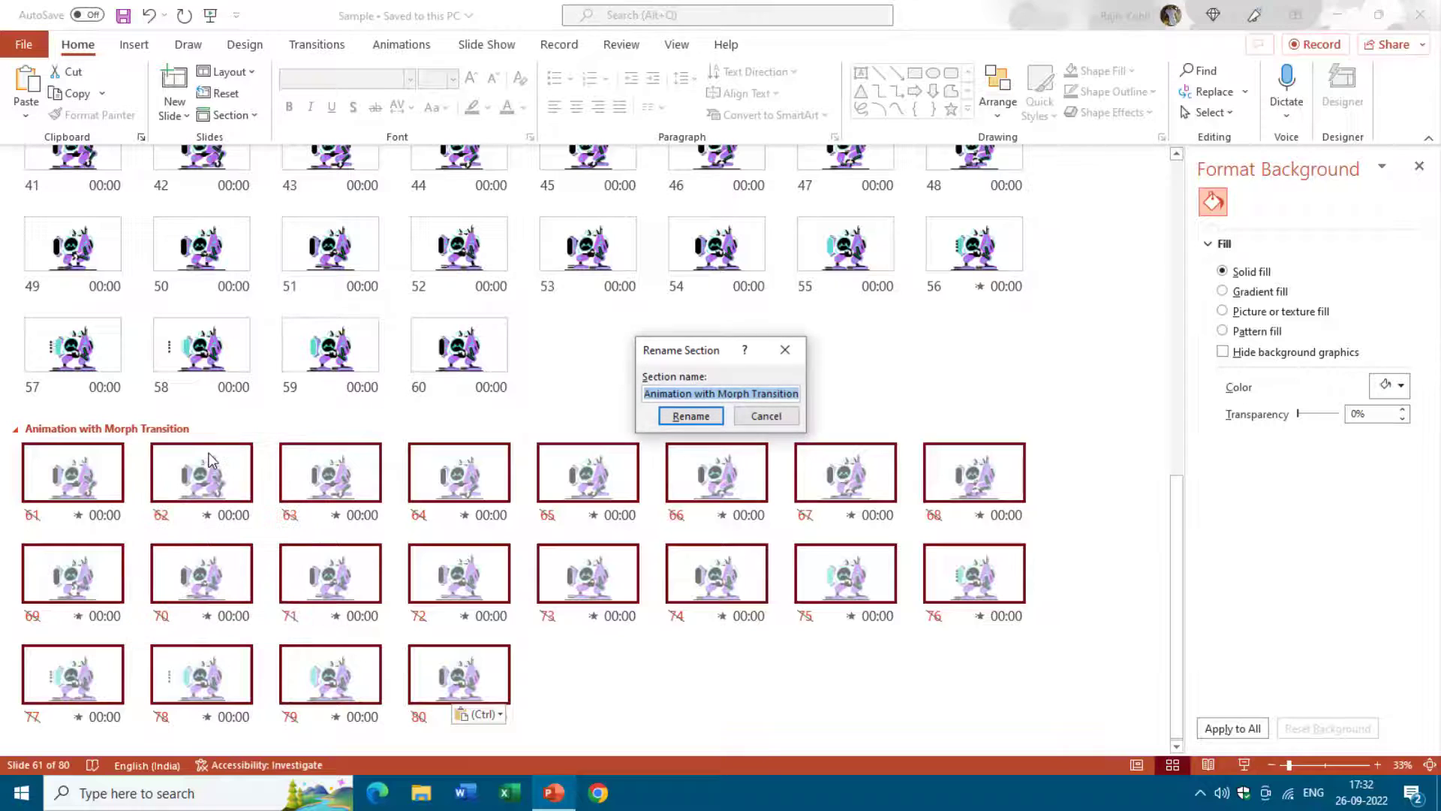
key("BackSpace")
type("mo")
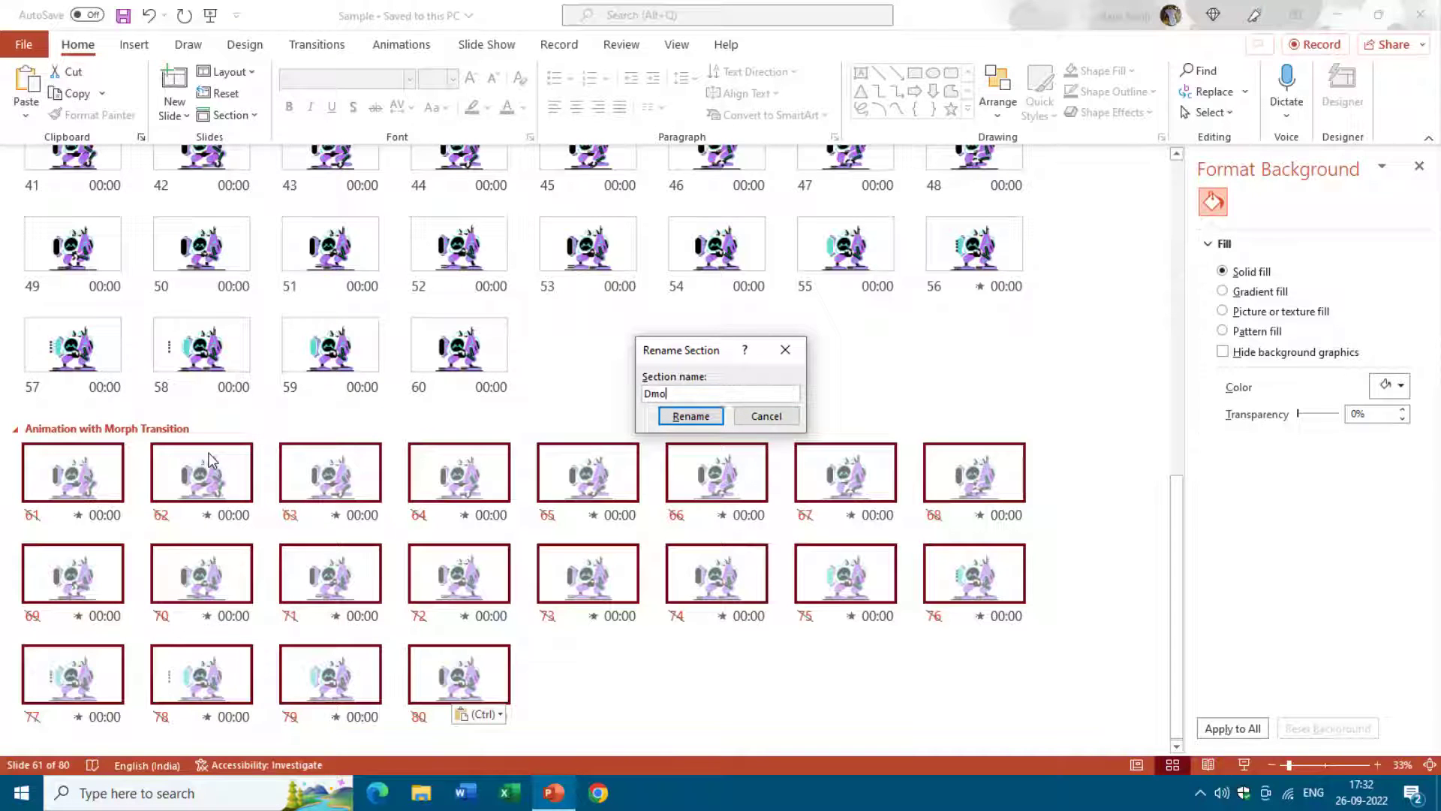
key("Return")
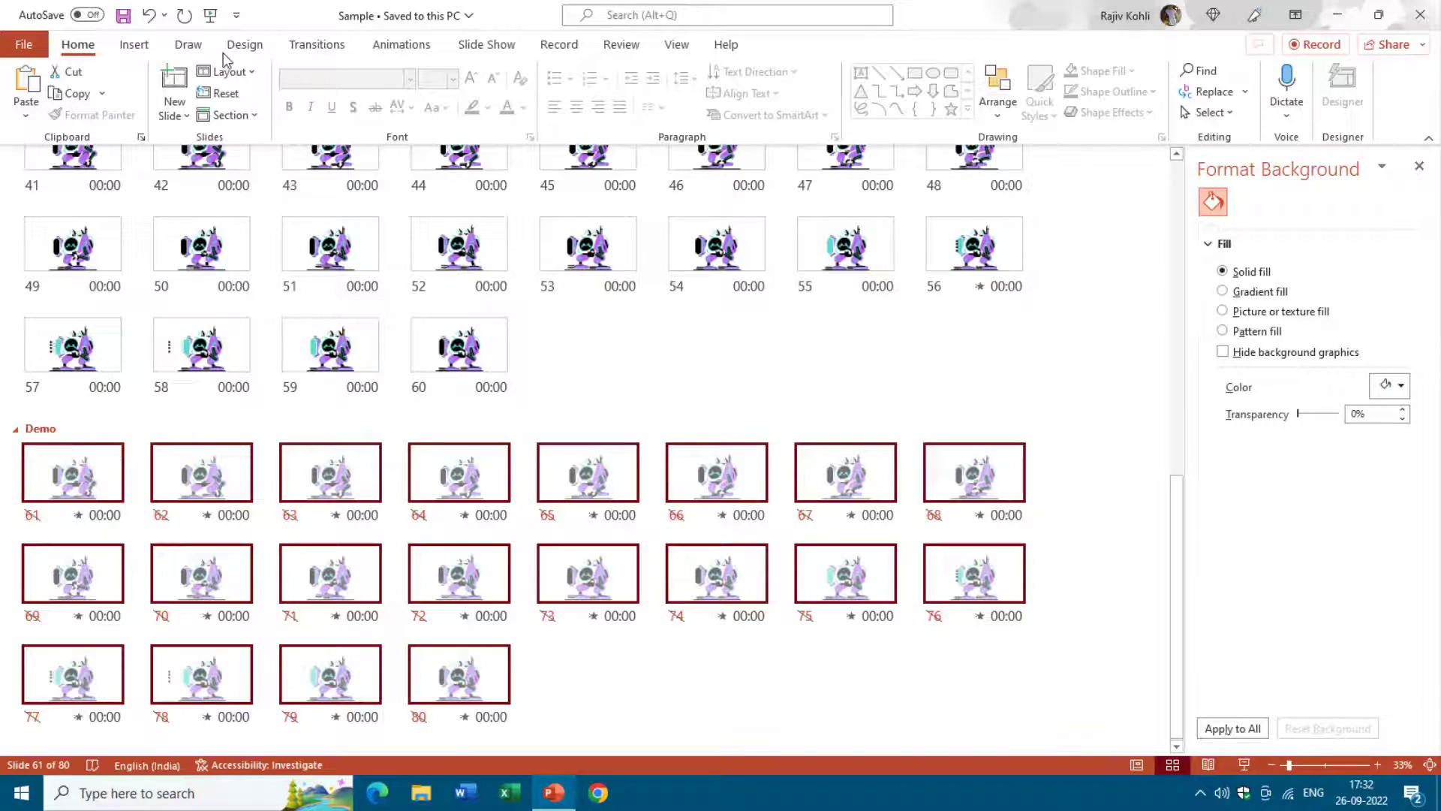
Step: Select every Animation with Morph Transition slide and return to Normal view on slide 1
scroll(259, 301, "up", 10)
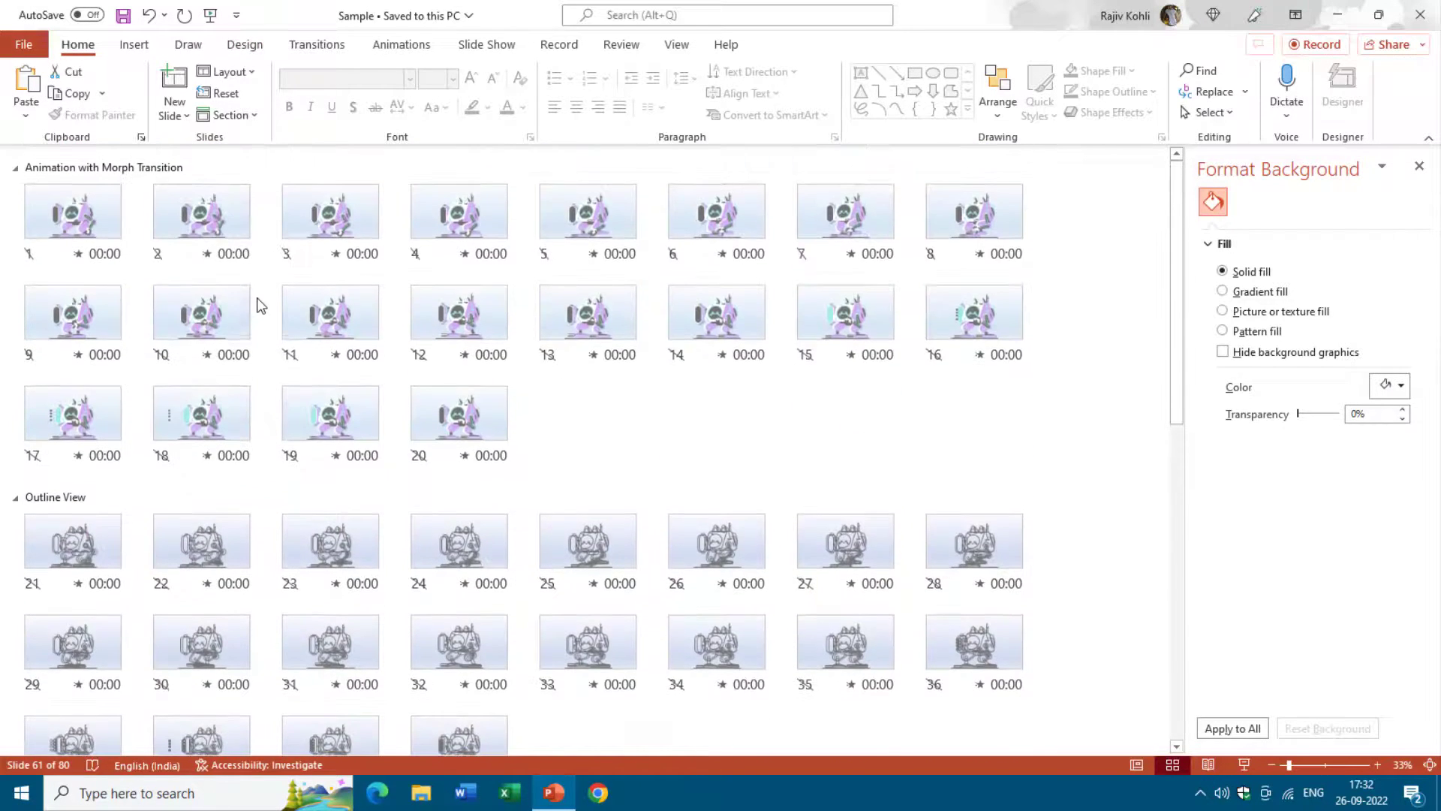
left_click(88, 212)
scroll(668, 561, "down", 3)
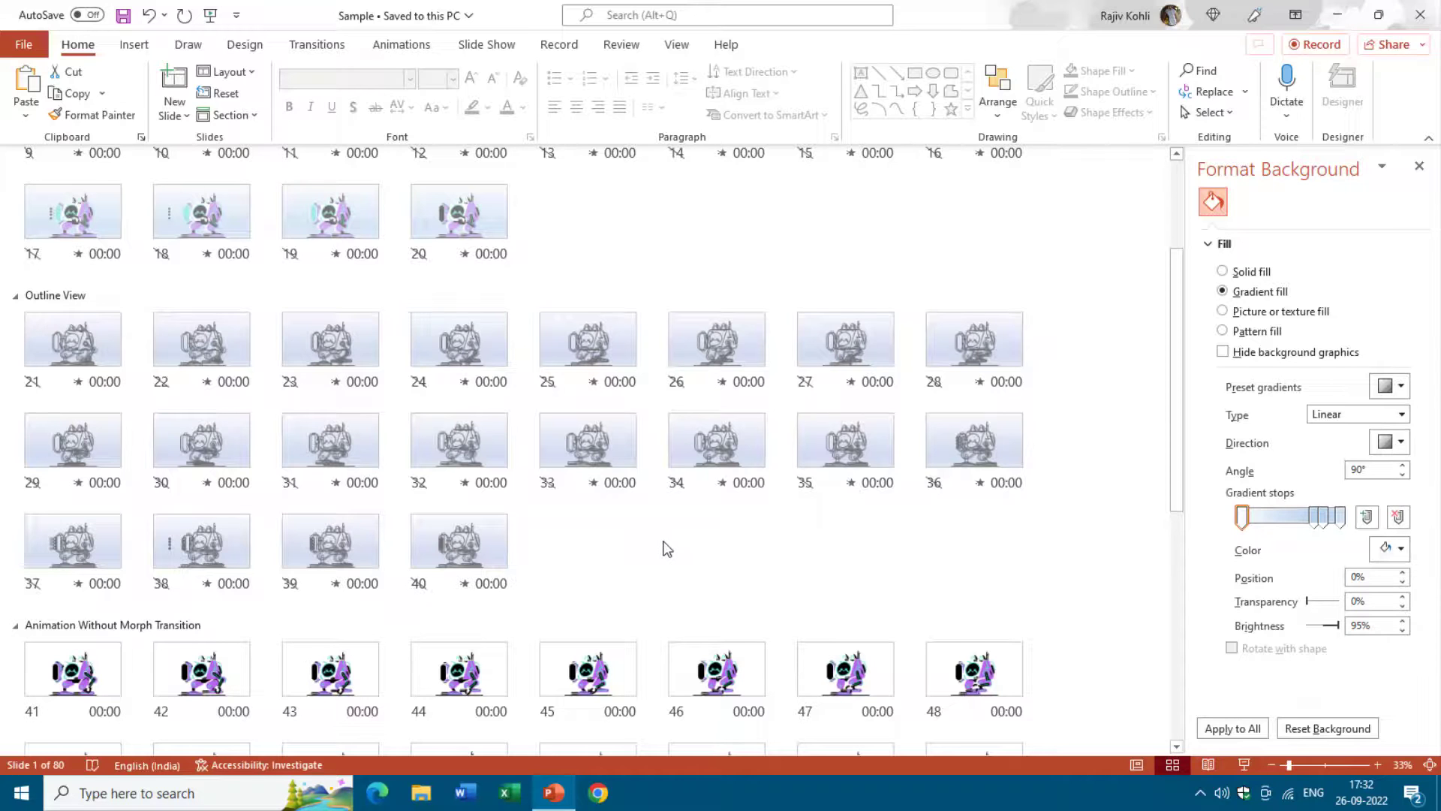
left_click(477, 563, "shift")
scroll(481, 361, "up", 3)
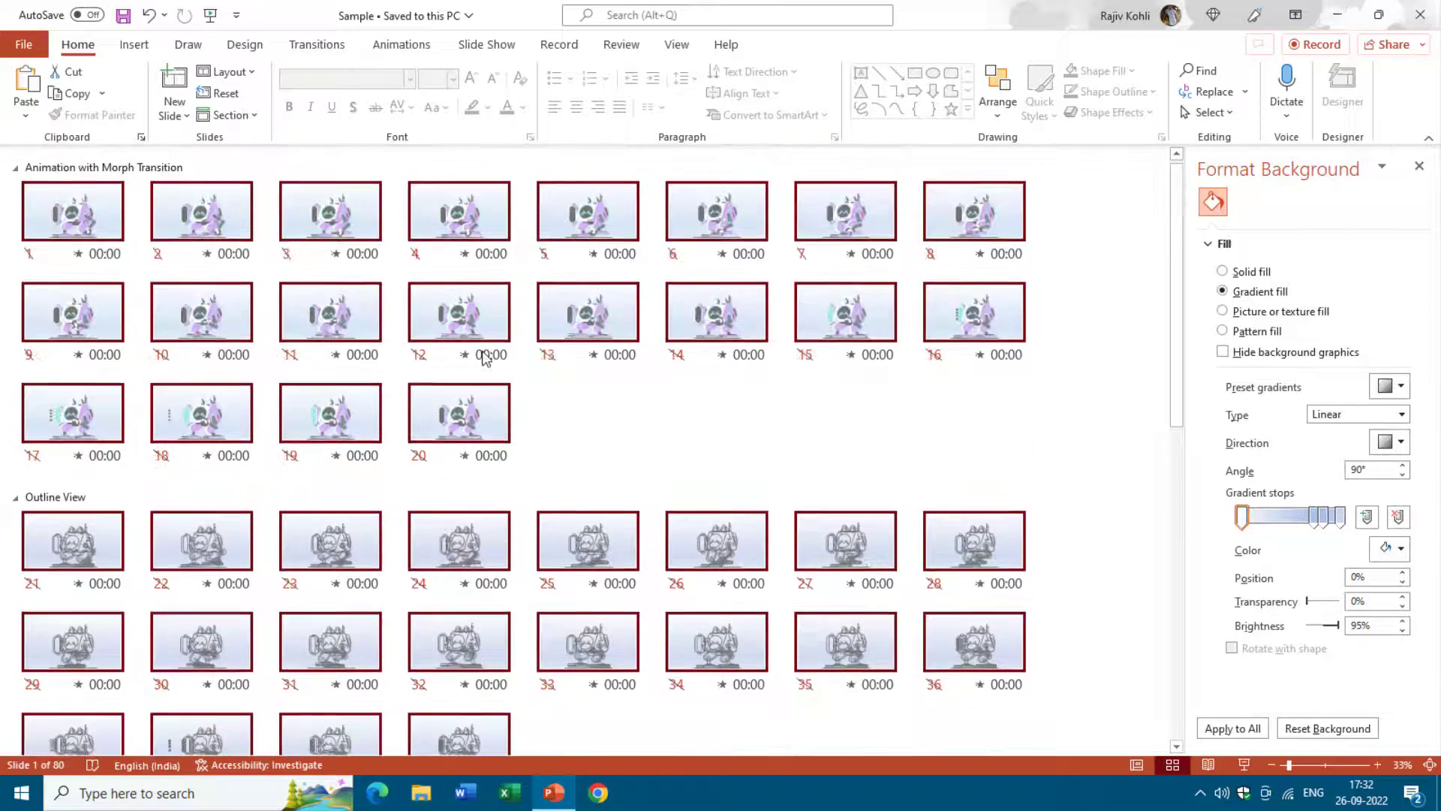
left_click(270, 183)
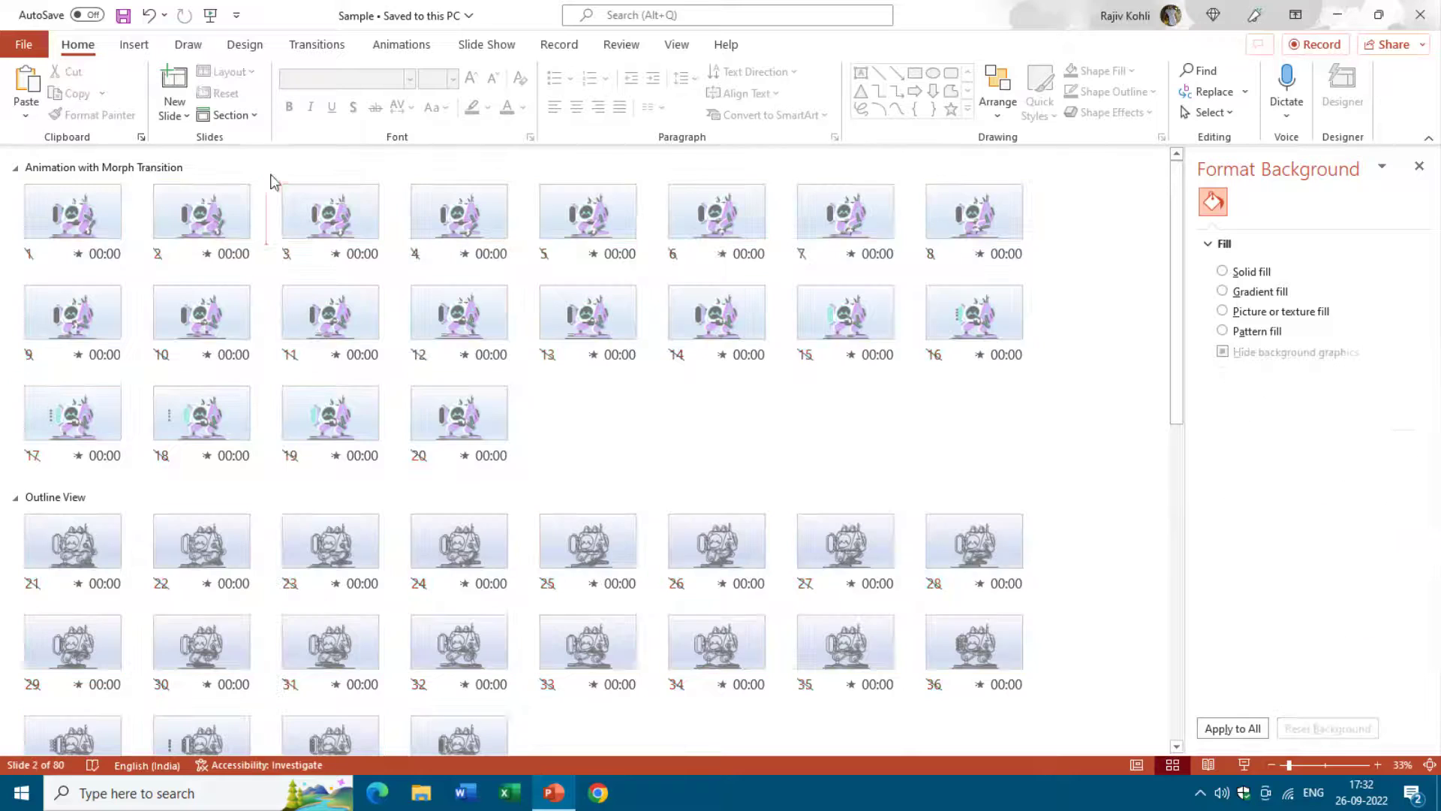
left_click(135, 169)
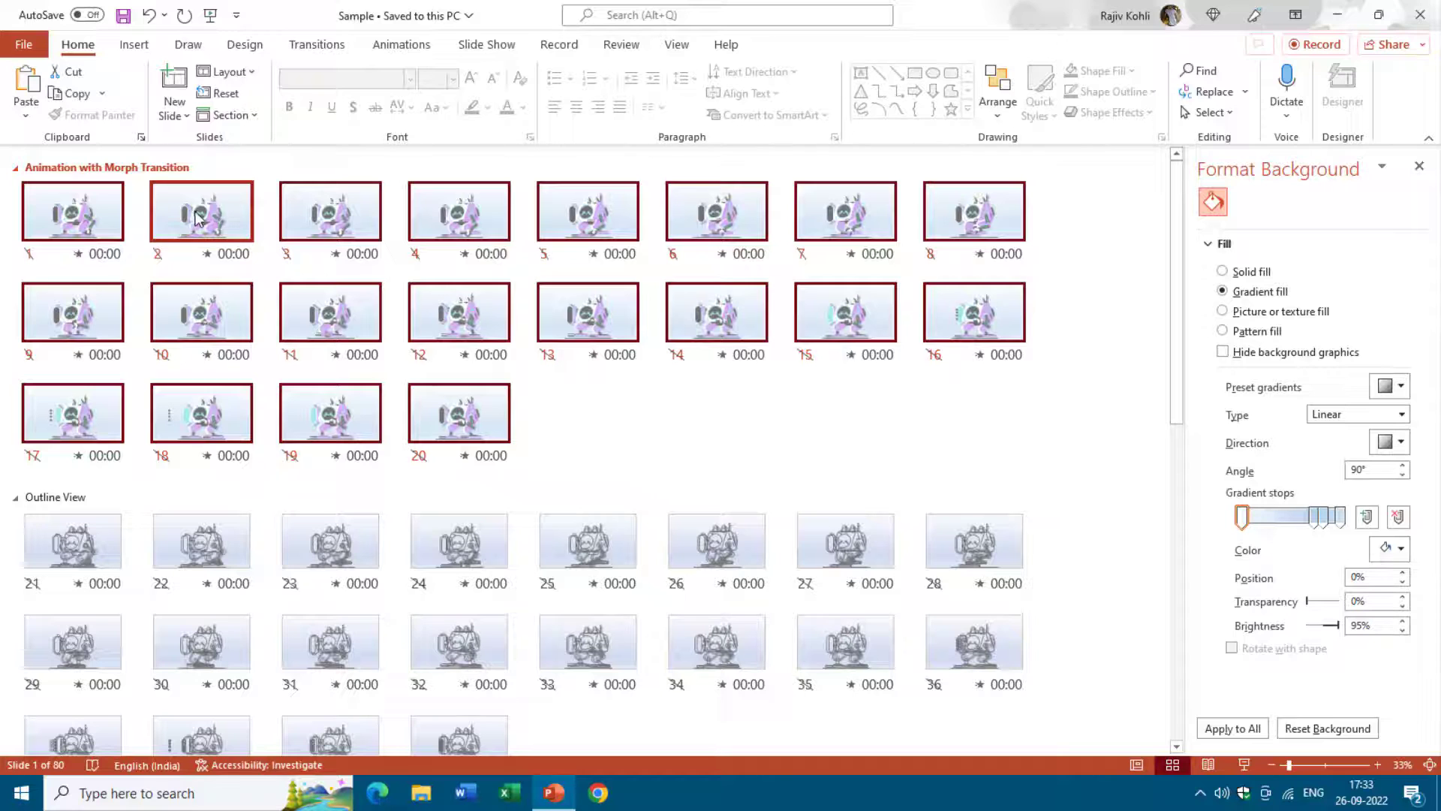
key("Return")
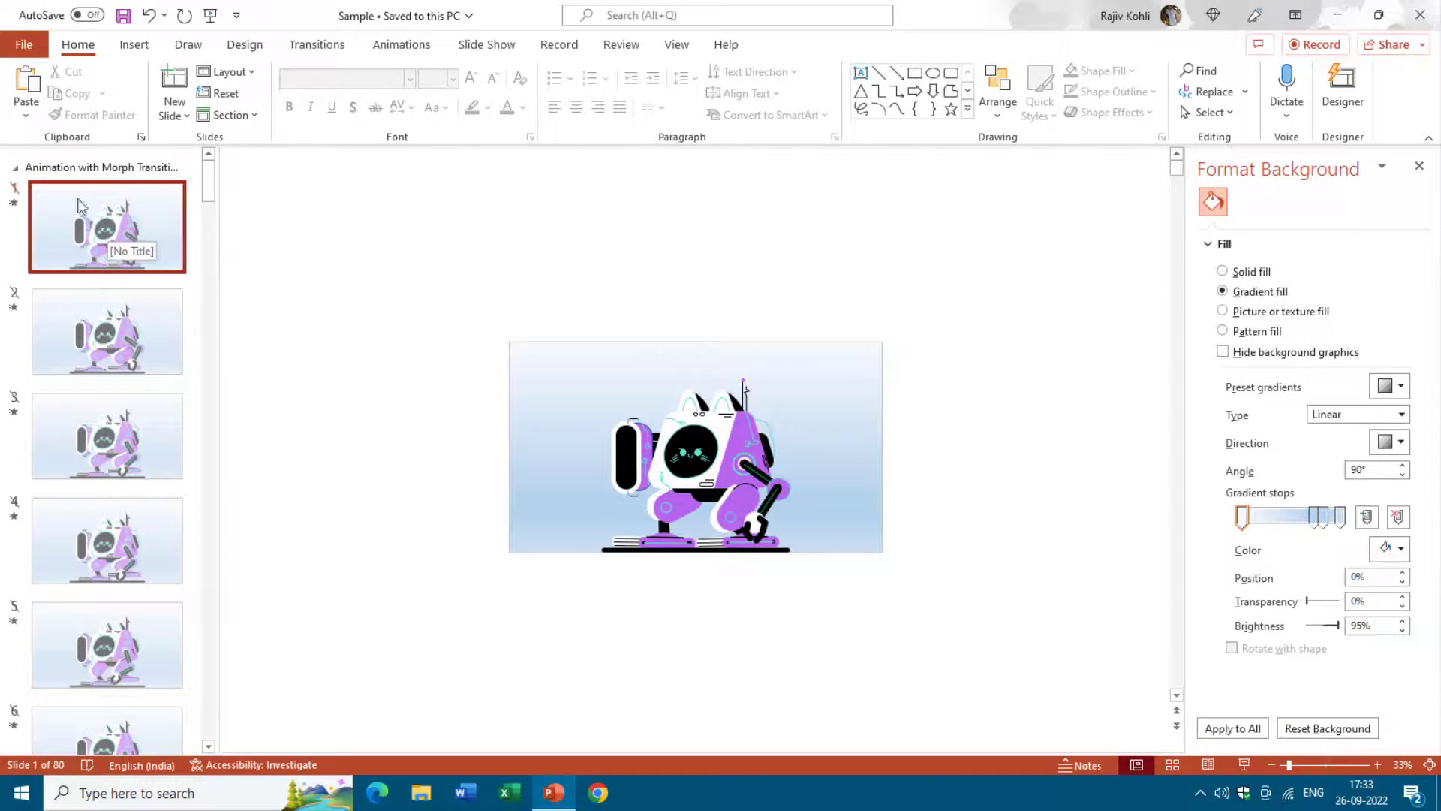
Step: Apply the Comparison layout to the selected slides, then check slides 4 and 6
right_click(103, 207)
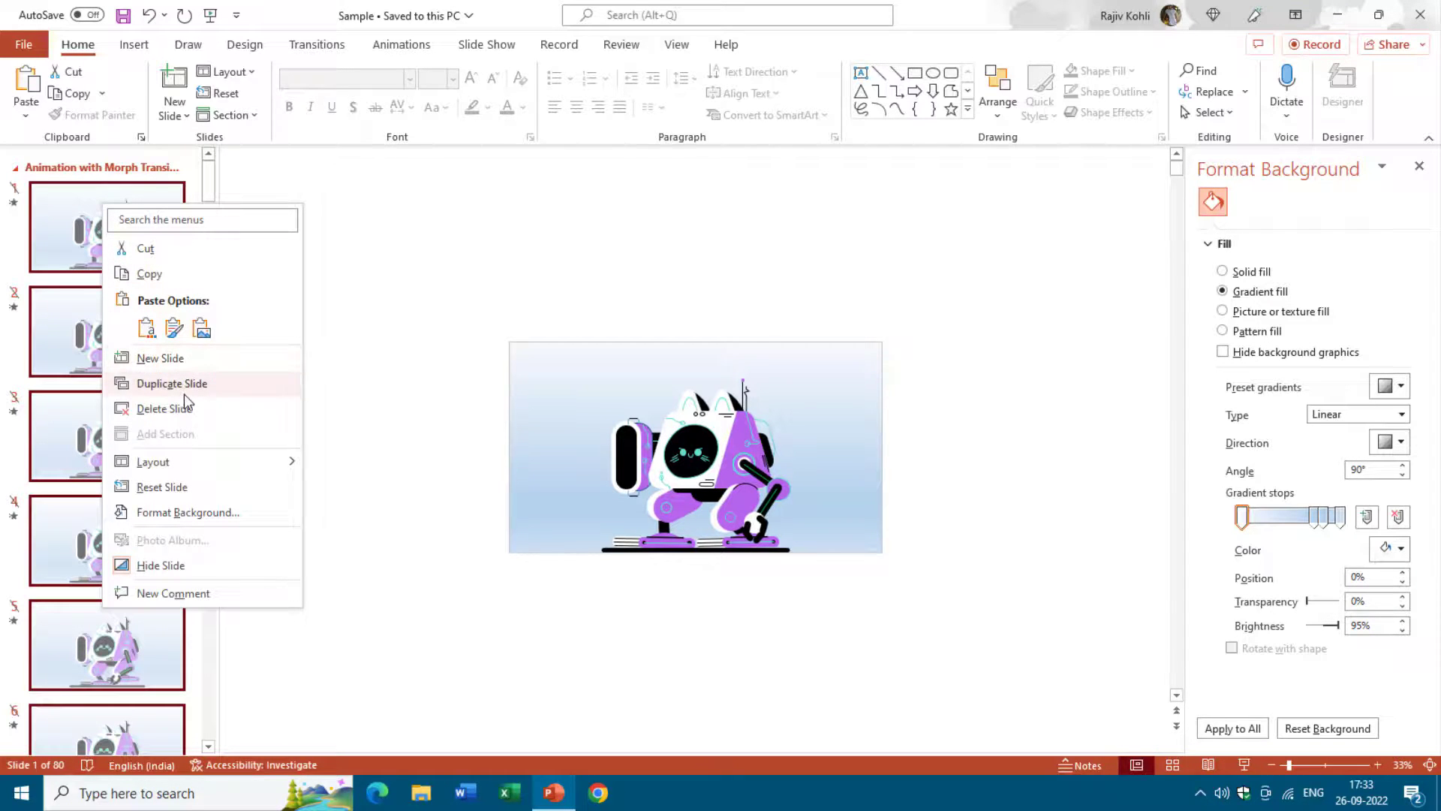
mouse_move(190, 470)
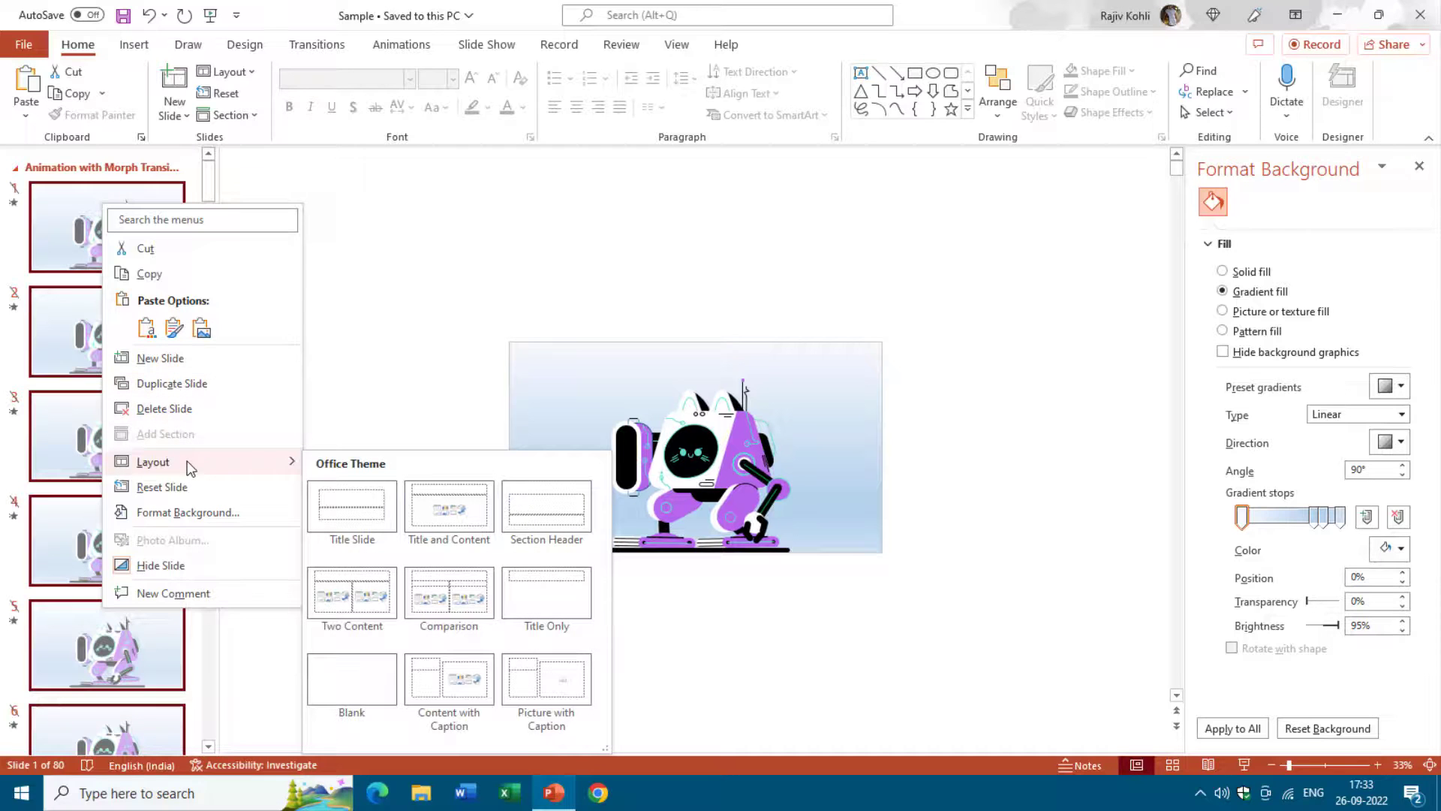
left_click(450, 601)
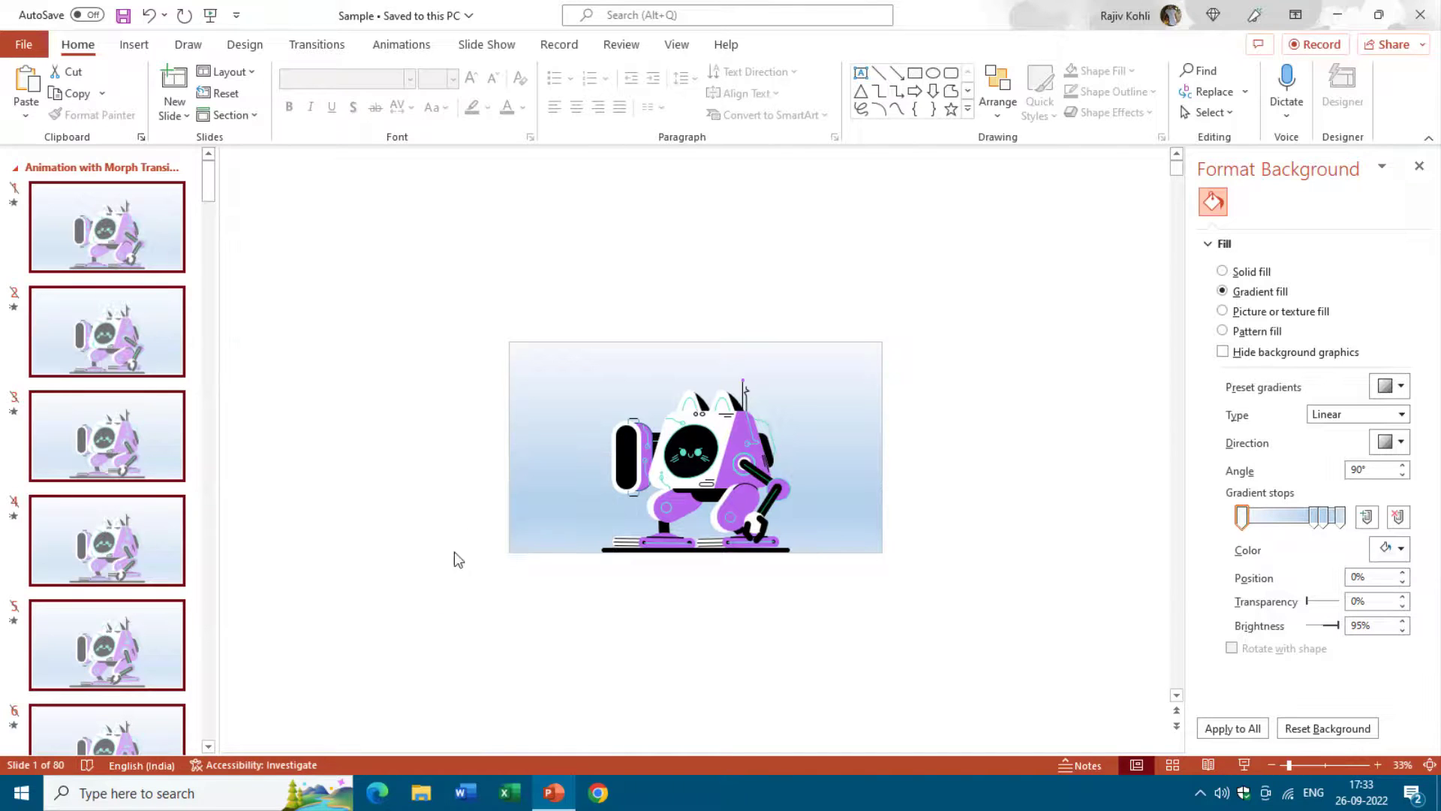
left_click(124, 559)
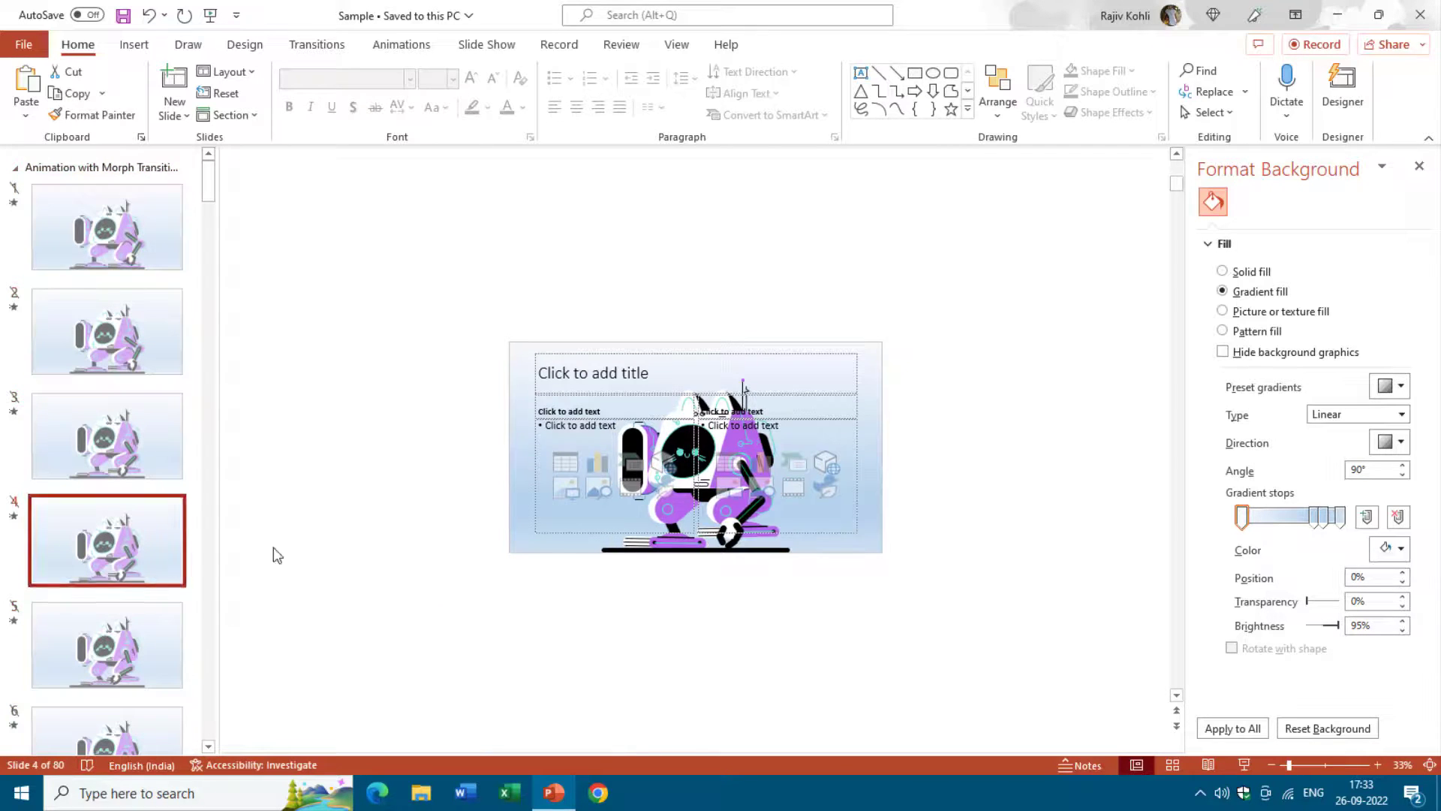
left_click(124, 745)
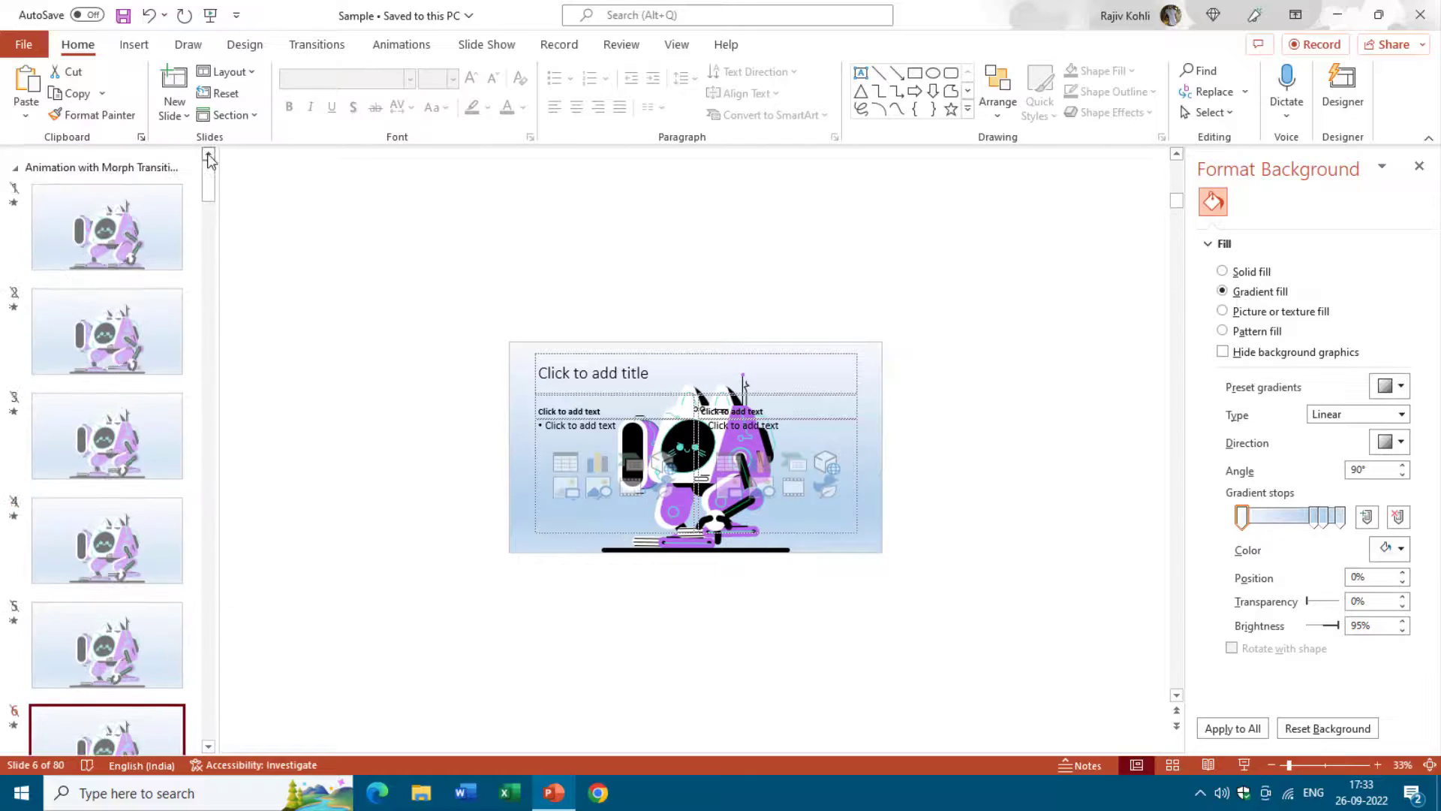